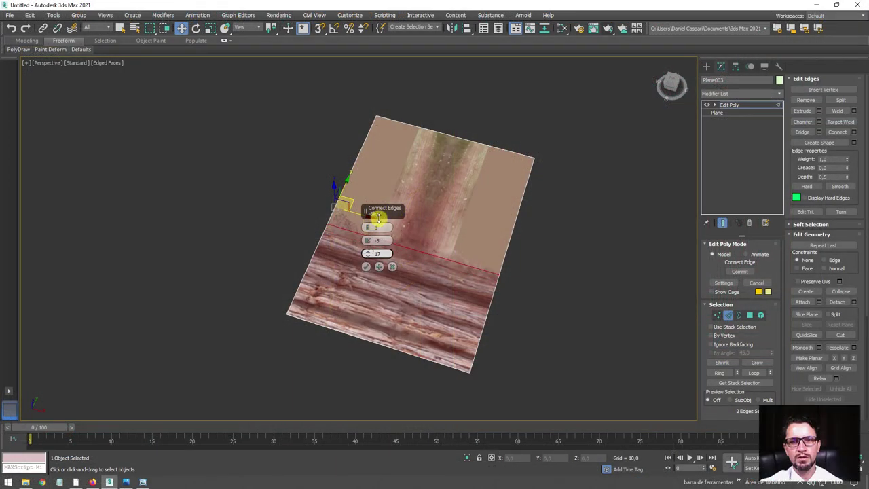
Step: Connect the plane's top border edges with Slide 0 and more segments, forming vertical strips
click(366, 268)
mouse_move(468, 277)
alt+middle_down()
mouse_move(535, 276)
mouse_move(485, 310)
mouse_move(480, 343)
alt+middle_up()
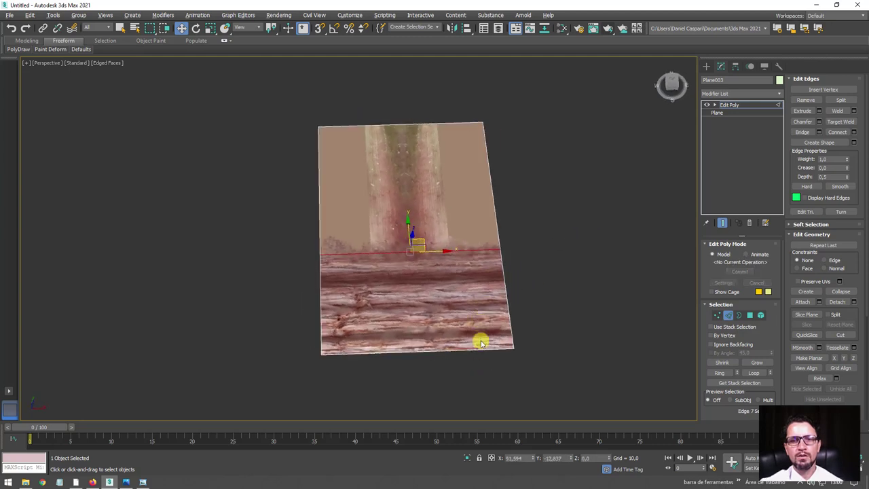
double_click(405, 124)
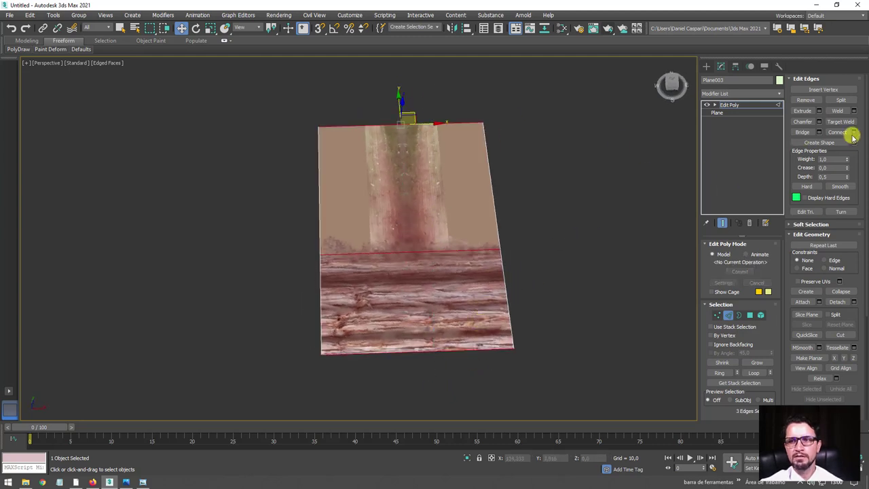
key(ctrl+shift+e)
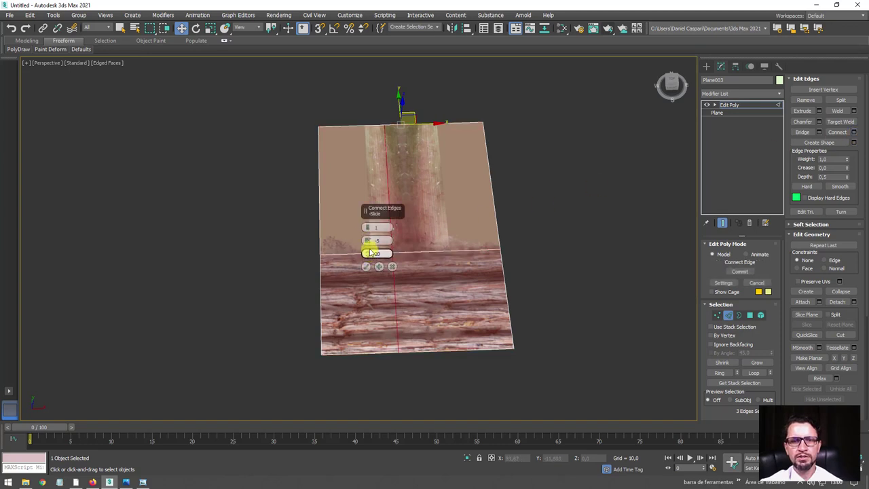
right_click(367, 255)
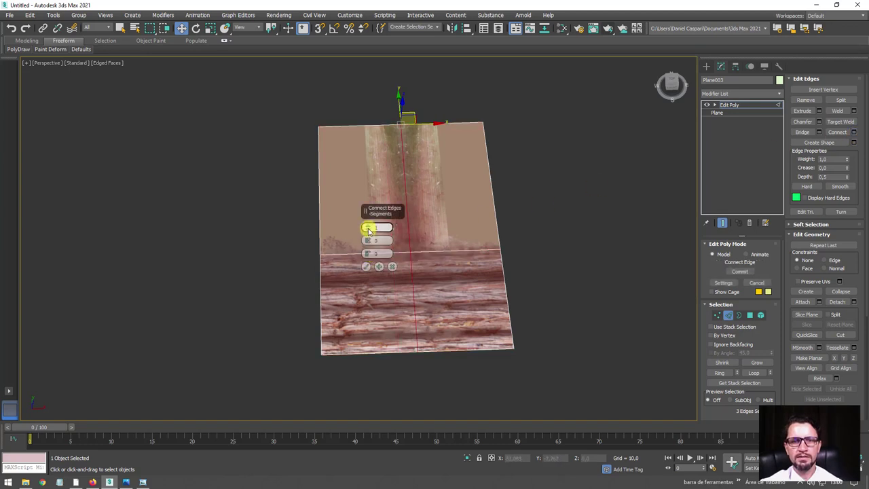
mouse_move(367, 227)
mouse_down()
mouse_move(368, 216)
mouse_move(368, 224)
mouse_up()
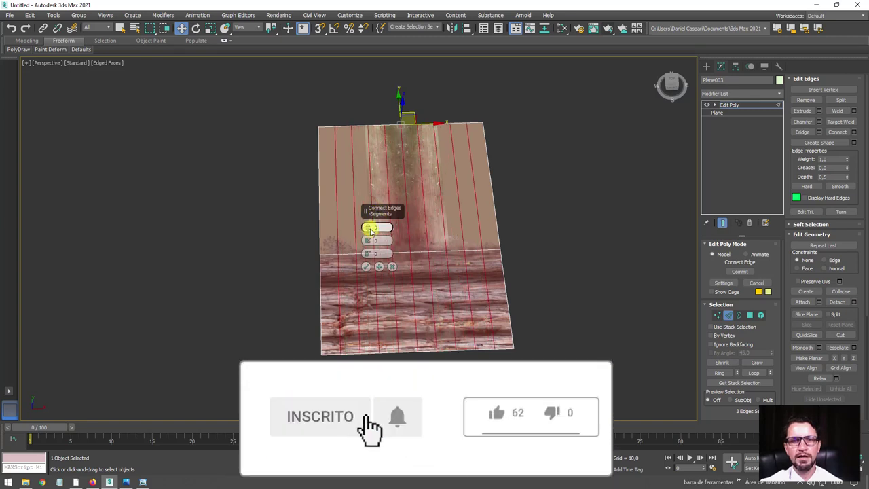
click(367, 268)
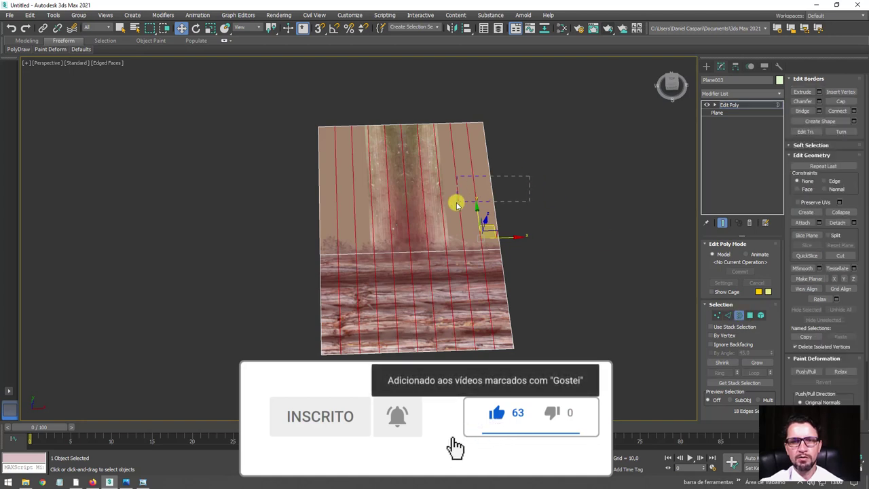
Step: Delete the top-left and top-right polygons, leaving a narrow stem above the wide base
key(3)
click(749, 315)
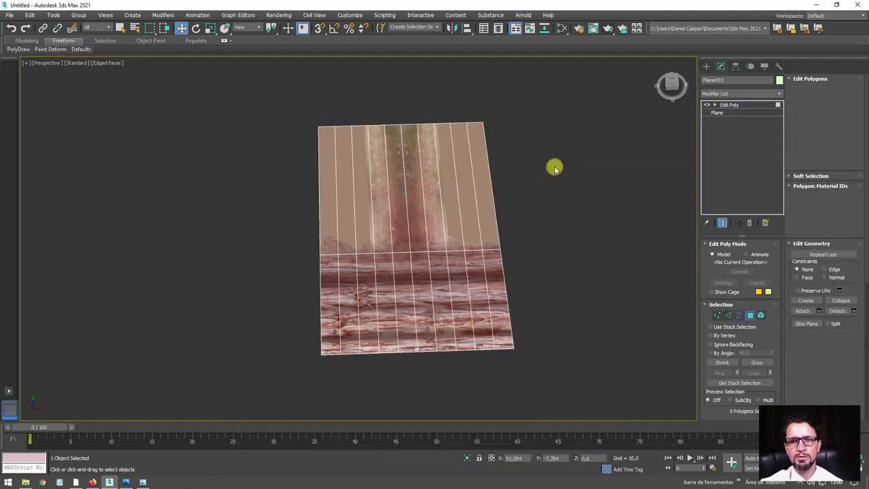
drag(554, 167, 456, 216)
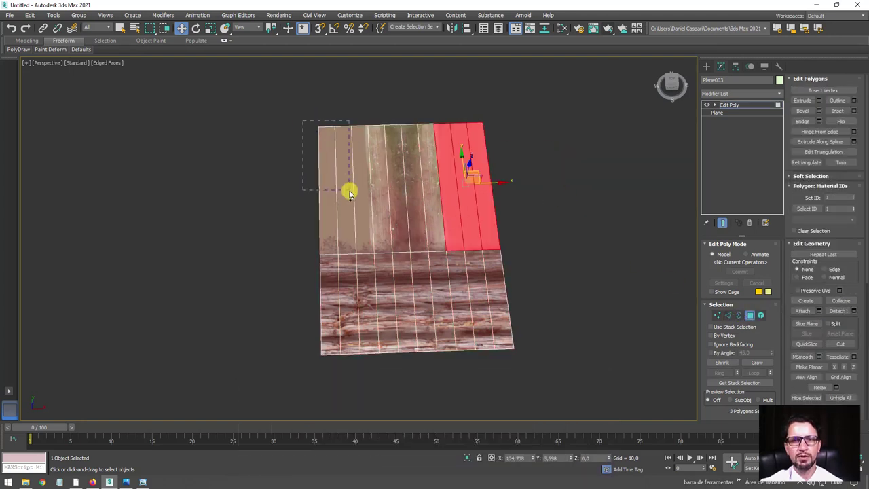
ctrl+drag(362, 195, 363, 196)
key(Delete)
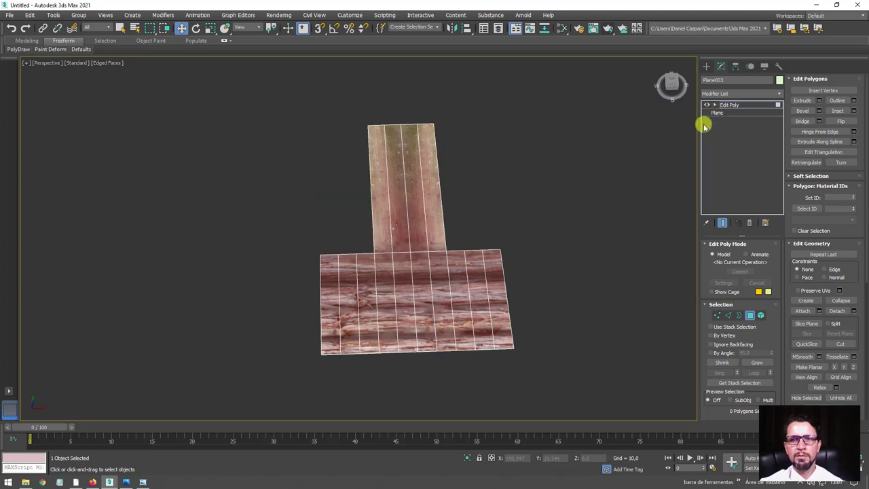
Step: Add a UVW Map modifier and scale its gizmo narrower to fit the stem
click(763, 104)
click(779, 93)
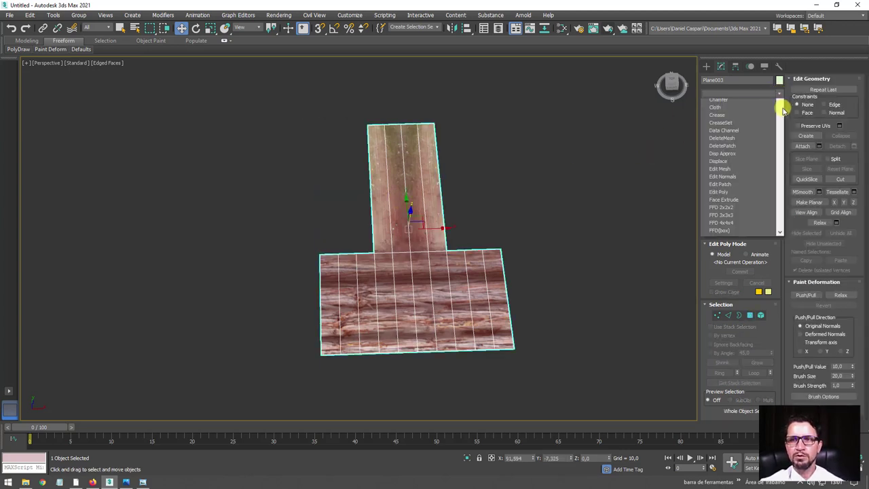
mouse_move(779, 109)
mouse_down()
mouse_move(778, 327)
mouse_move(763, 405)
mouse_up()
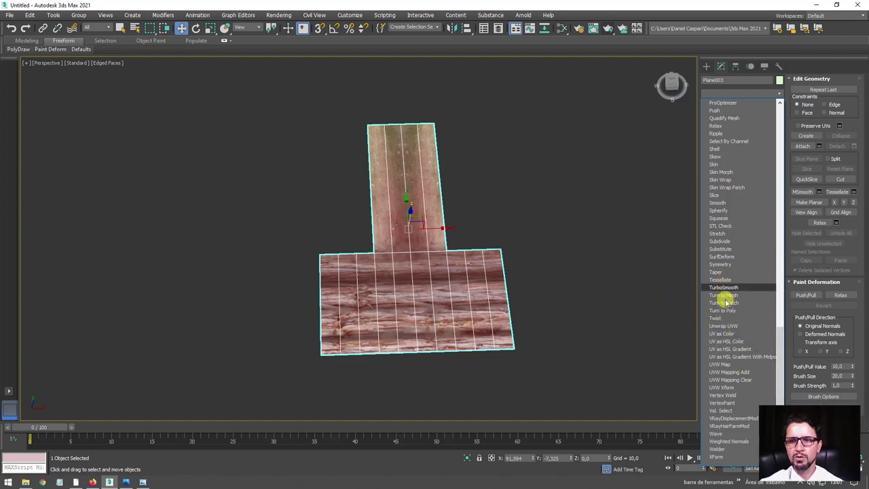
click(720, 364)
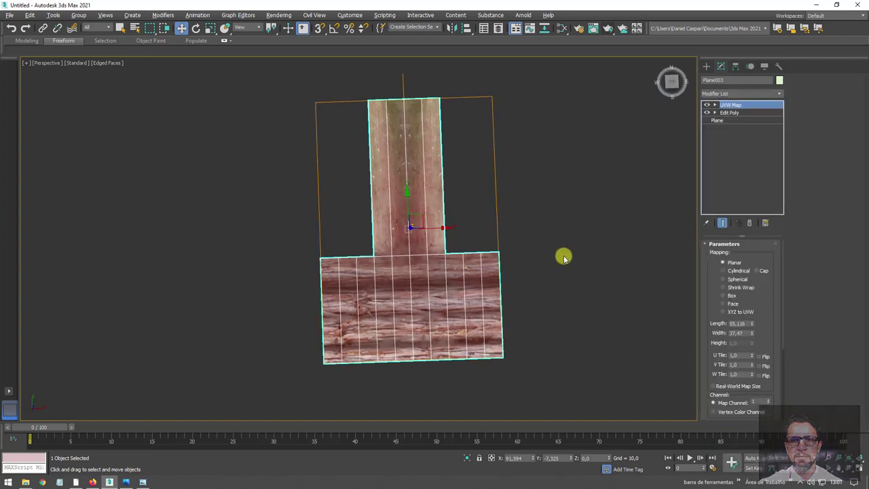
click(732, 111)
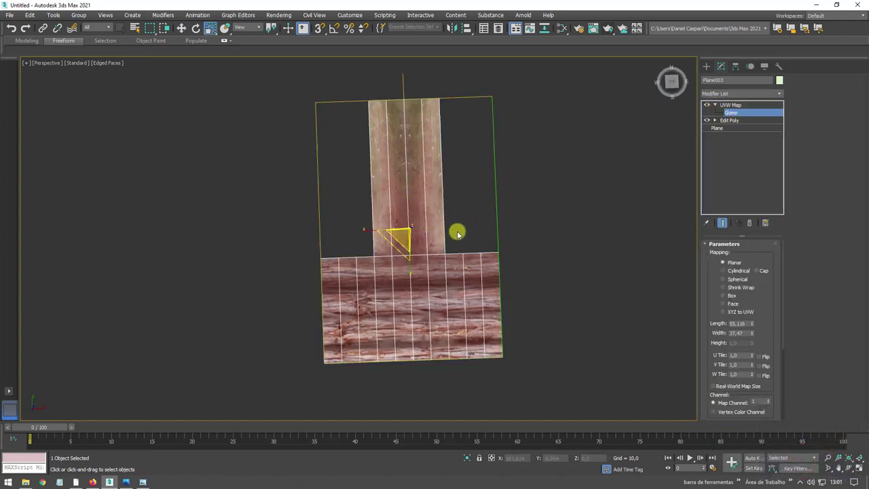
drag(364, 230, 385, 234)
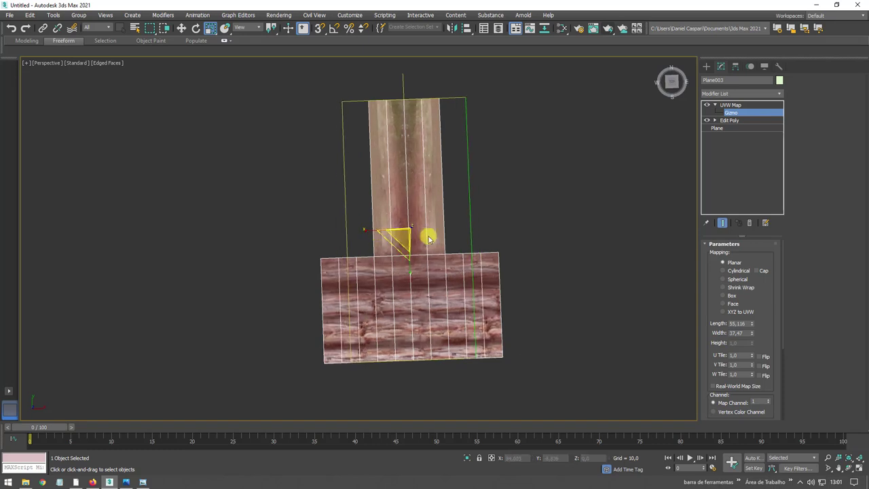
Step: Collapse the plane to an Editable Poly
alt+middle_drag(427, 237, 438, 167)
right_click(435, 161)
mouse_move(455, 263)
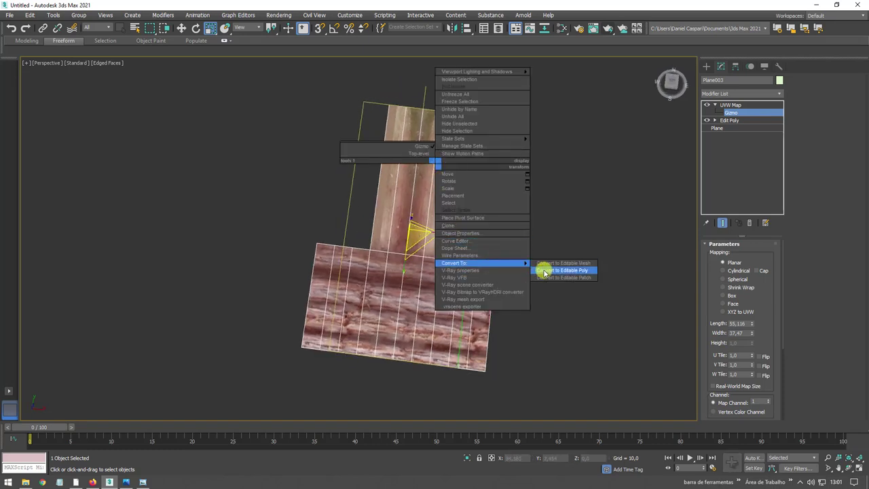
click(546, 272)
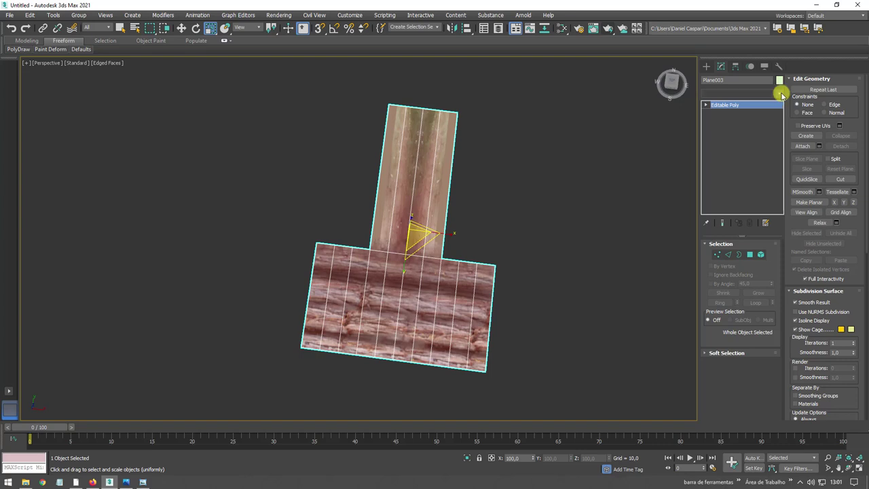
Step: Add a Bend modifier on the X axis with a 360 angle, rolling the plane into a cylinder
click(781, 95)
drag(782, 116, 782, 132)
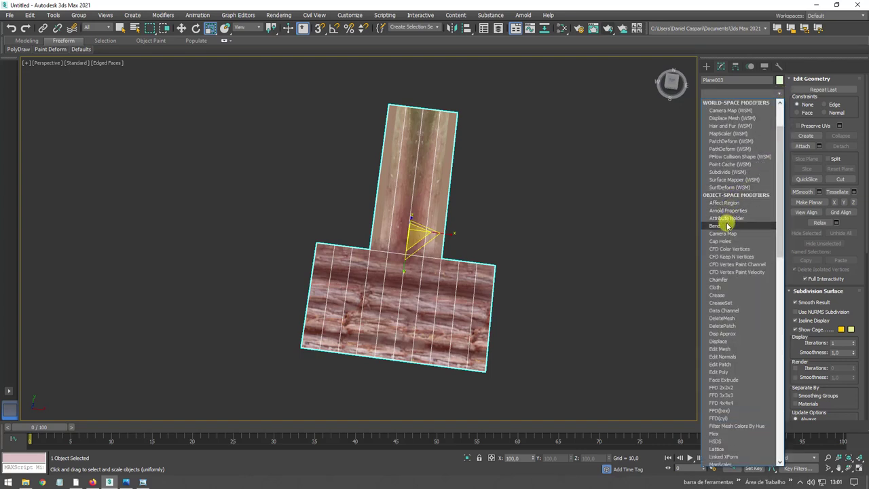
click(727, 225)
alt+middle_drag(556, 291, 516, 246)
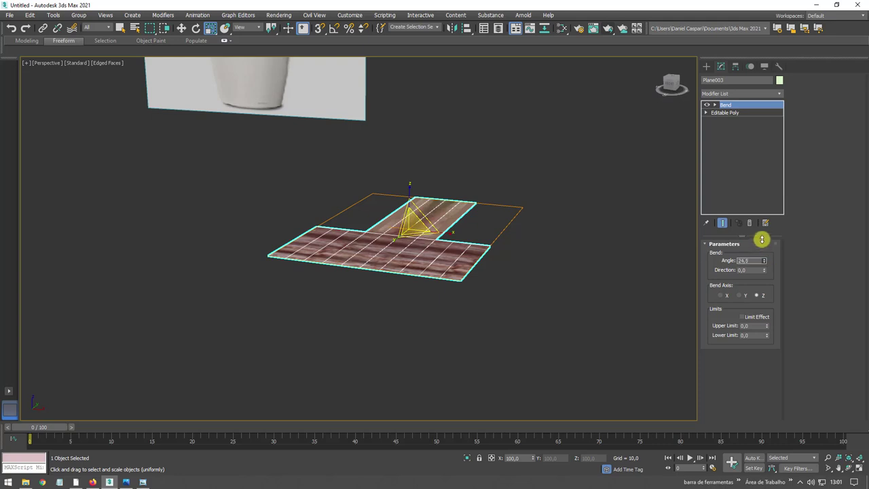
click(739, 294)
click(721, 295)
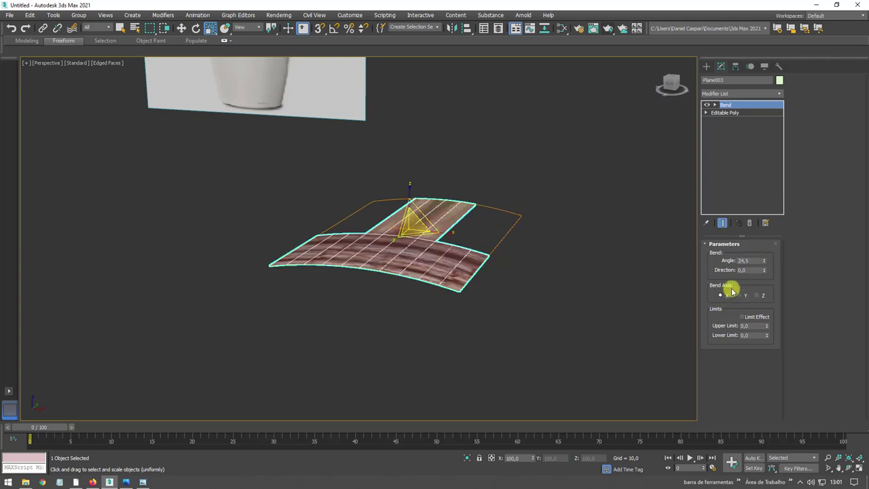
mouse_move(764, 263)
mouse_down()
mouse_move(764, 163)
mouse_move(755, 237)
mouse_up()
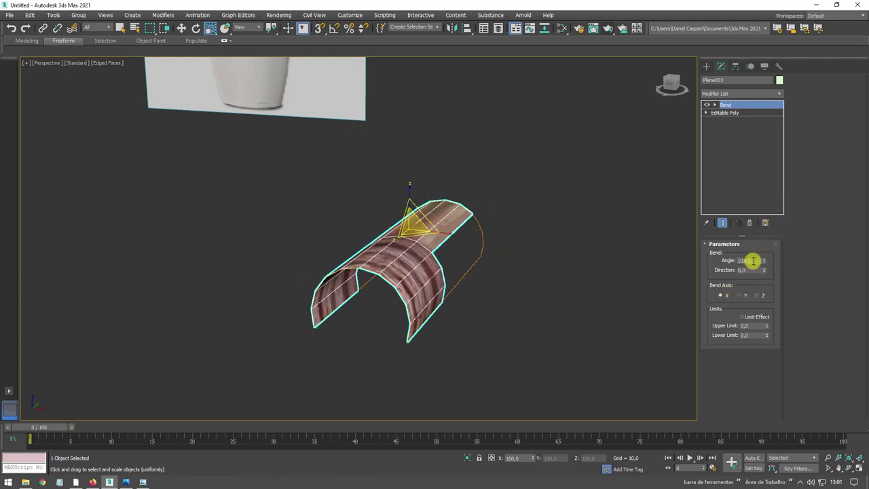
text(360)
key(Return)
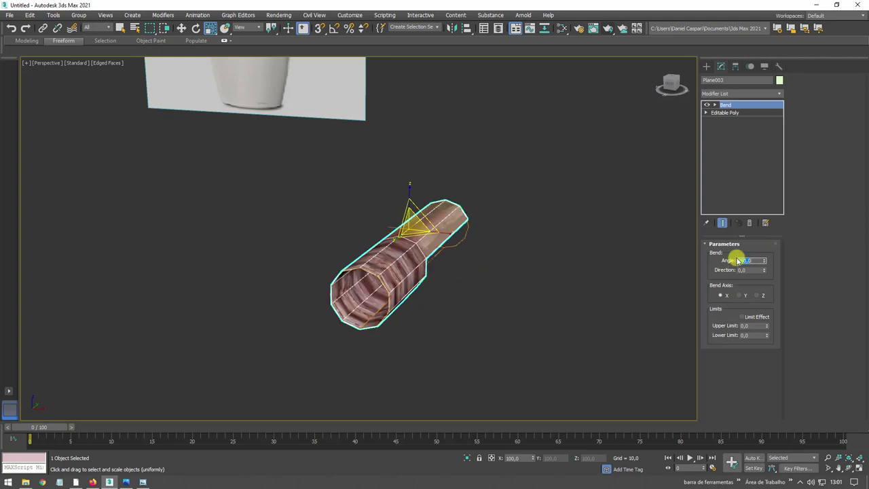
Step: Rotate the cylinder so it stands upright
mouse_move(384, 227)
alt+middle_down()
mouse_move(475, 254)
mouse_move(401, 237)
mouse_move(412, 245)
mouse_move(435, 238)
mouse_move(417, 227)
alt+middle_up()
key(e)
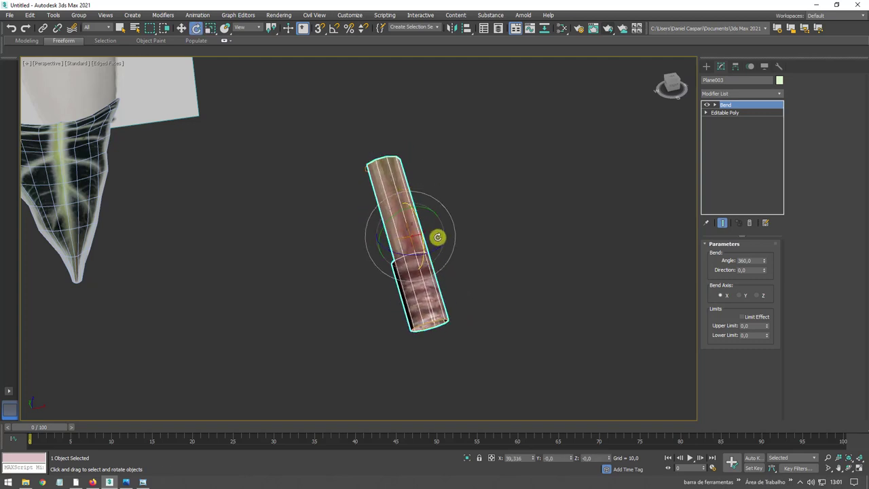
mouse_move(426, 243)
mouse_down()
mouse_move(438, 237)
mouse_move(433, 258)
mouse_up()
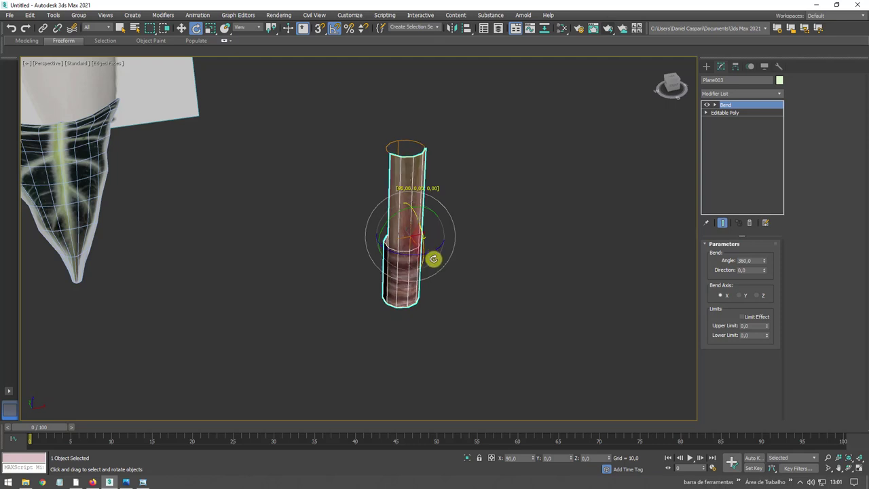
key(w)
scroll(413, 170, up, 2)
scroll(423, 190, up, 3)
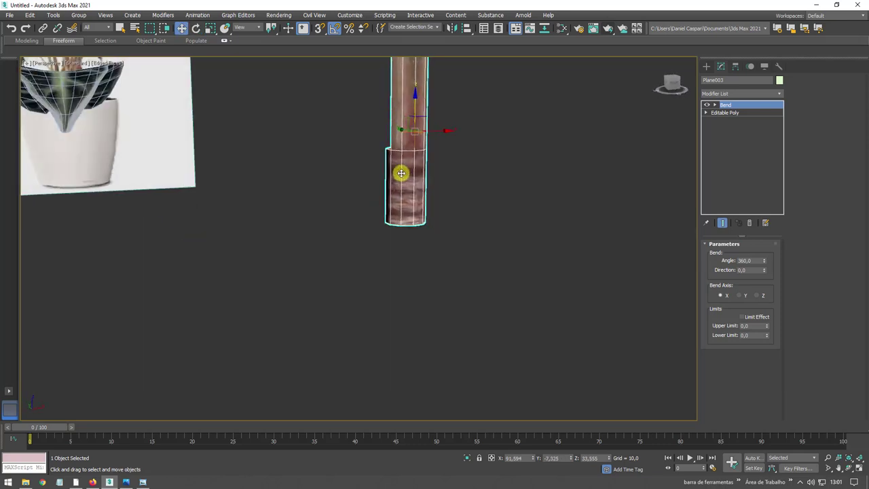
Step: Convert the bent cylinder to Editable Poly and select its open borders
right_click(406, 171)
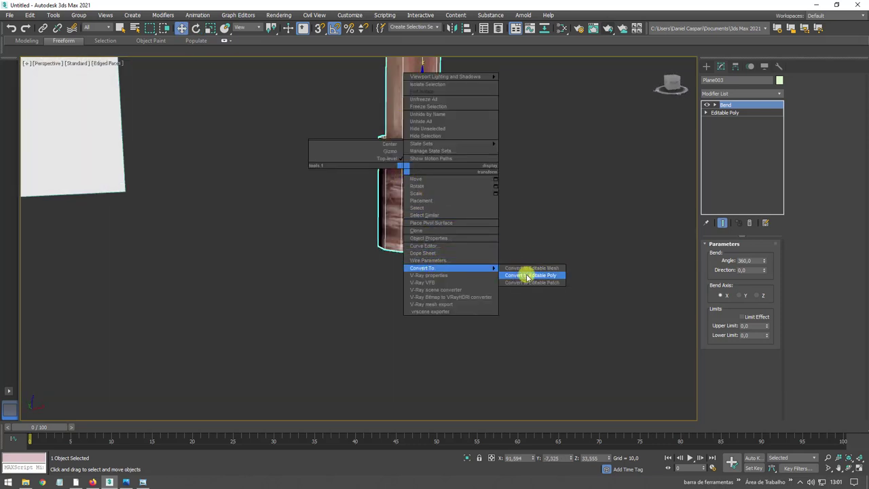
click(523, 276)
alt+middle_drag(571, 262, 521, 264)
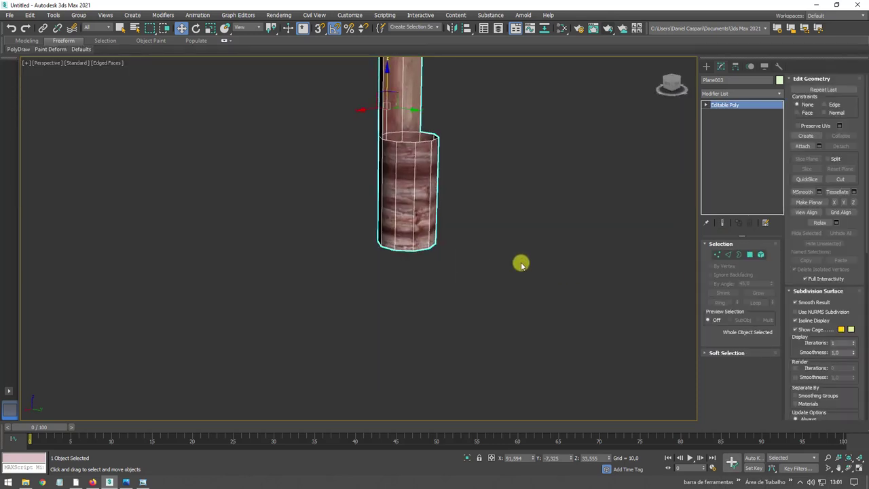
click(734, 255)
drag(523, 107, 365, 287)
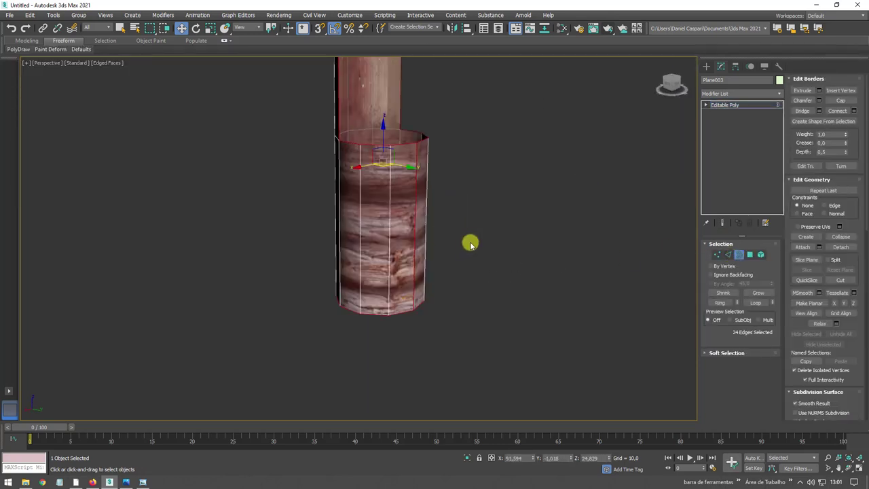
Step: Box-select the top rim vertices and weld them together
click(717, 254)
click(419, 140)
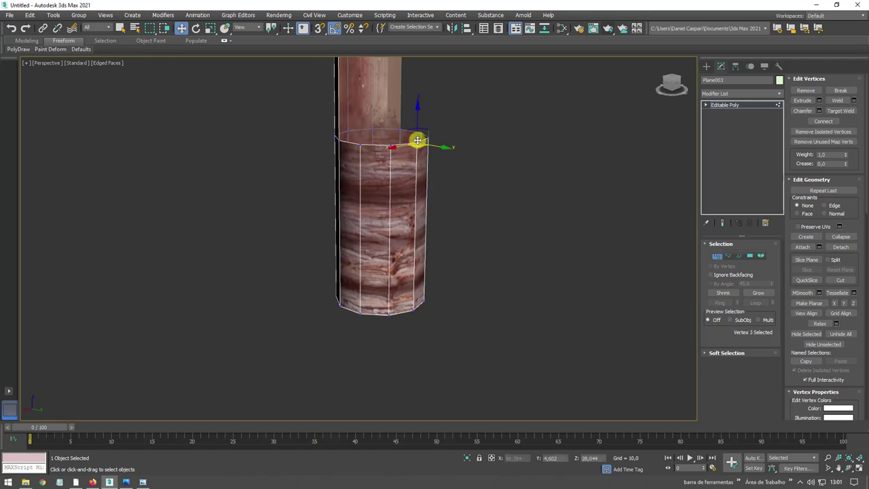
scroll(407, 143, up, 2)
mouse_move(400, 145)
mouse_down()
mouse_move(374, 151)
mouse_move(486, 160)
mouse_up()
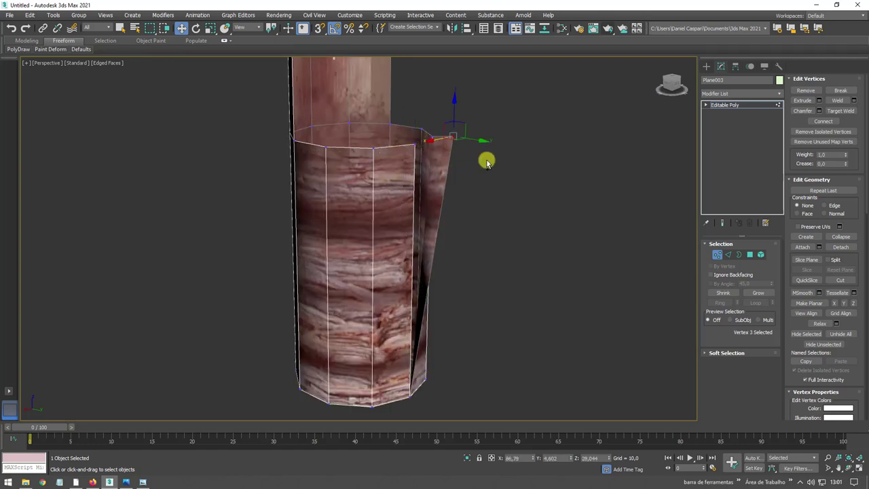
right_click(487, 161)
drag(516, 112, 353, 427)
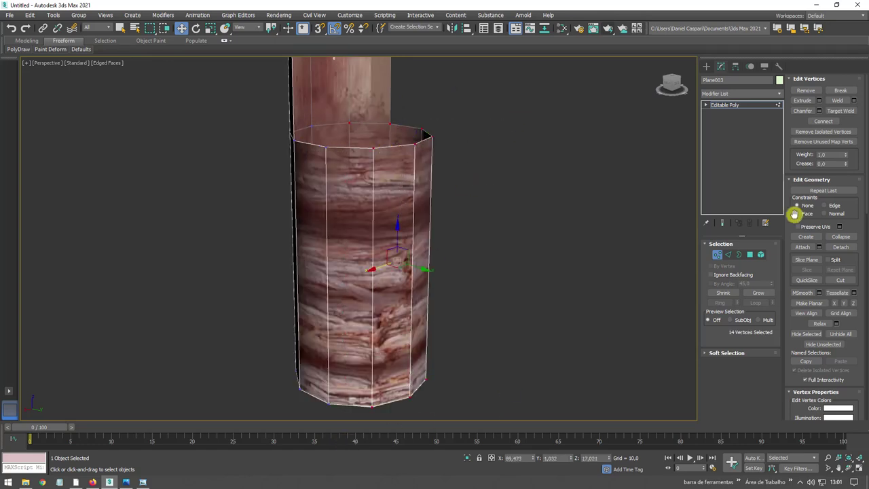
click(838, 102)
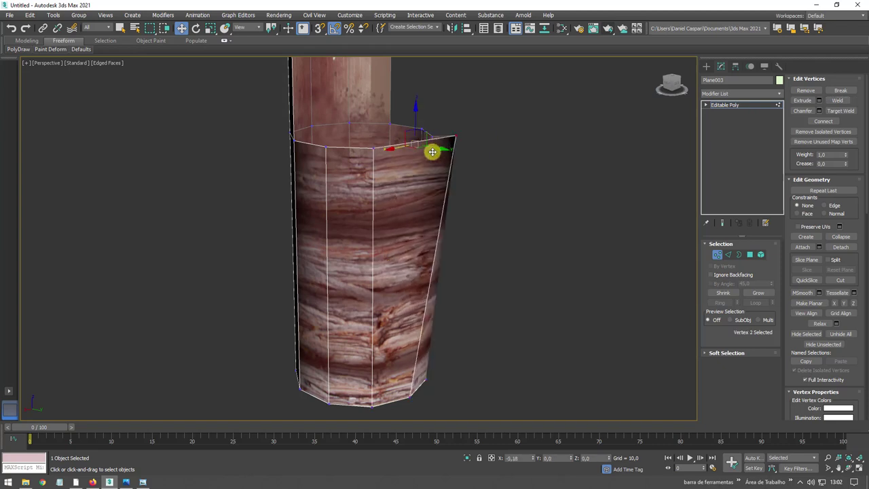
Step: Test-pull a rim vertex to confirm the weld held, then cancel the move
drag(403, 154, 488, 168)
right_click(488, 168)
scroll(511, 192, down, 3)
scroll(579, 182, down, 2)
scroll(532, 188, down, 3)
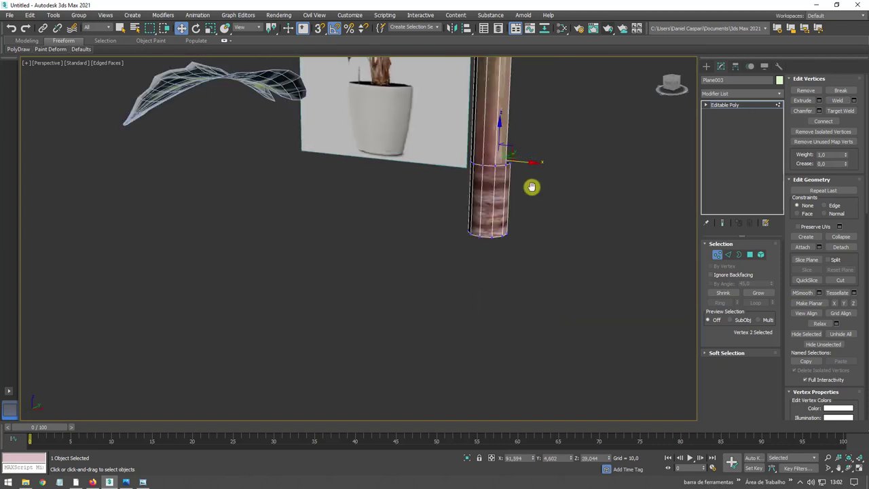
scroll(531, 188, down, 1)
click(752, 255)
drag(596, 142, 493, 224)
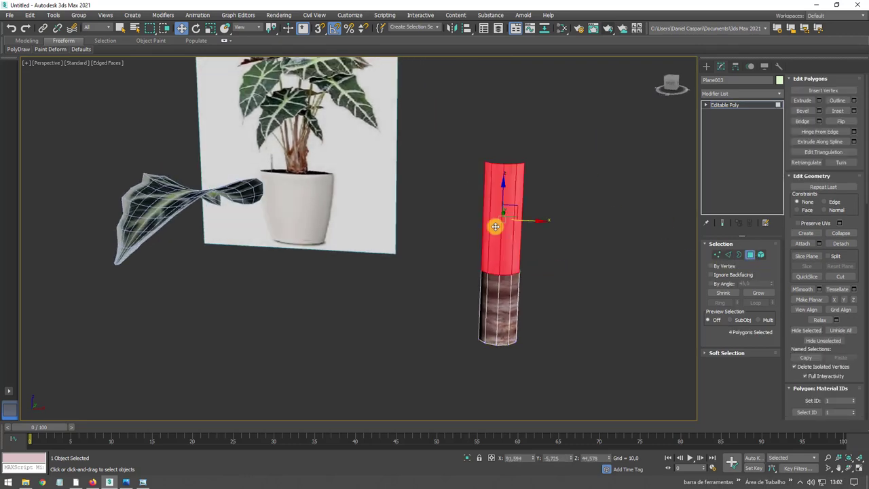
mouse_move(493, 224)
alt+middle_down()
mouse_move(471, 221)
mouse_move(533, 233)
alt+middle_up()
scroll(506, 224, up, 5)
scroll(616, 215, down, 3)
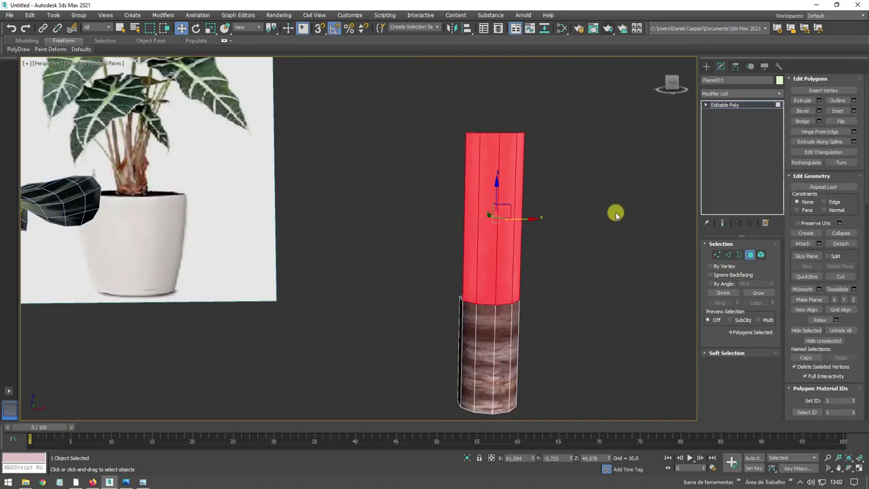
click(841, 244)
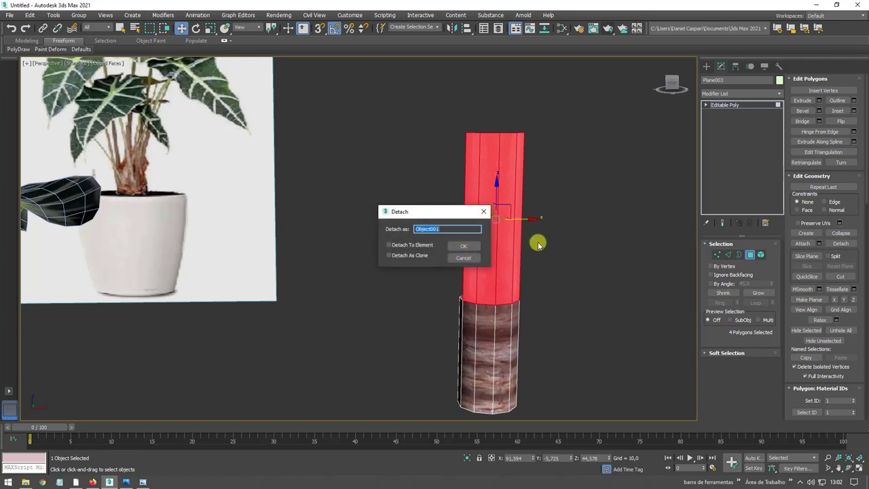
click(465, 256)
alt+middle_drag(465, 256, 554, 272)
click(728, 105)
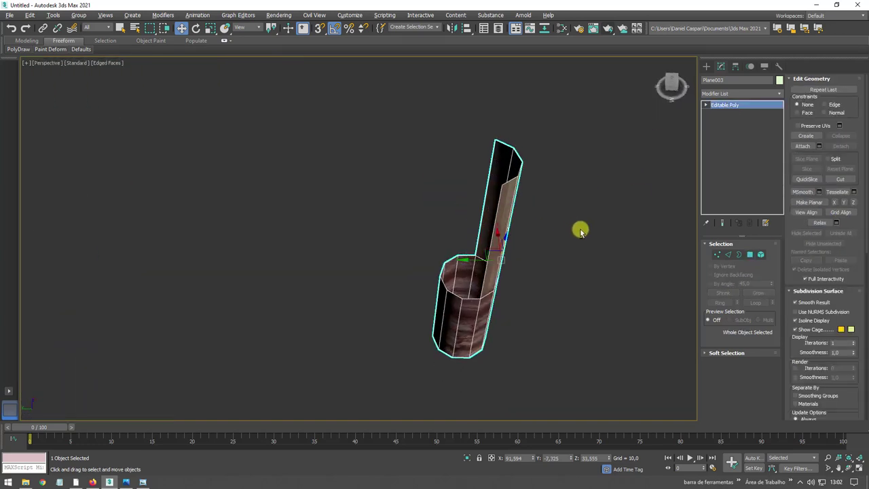
alt+middle_drag(580, 232, 484, 260)
alt+middle_drag(531, 290, 543, 245)
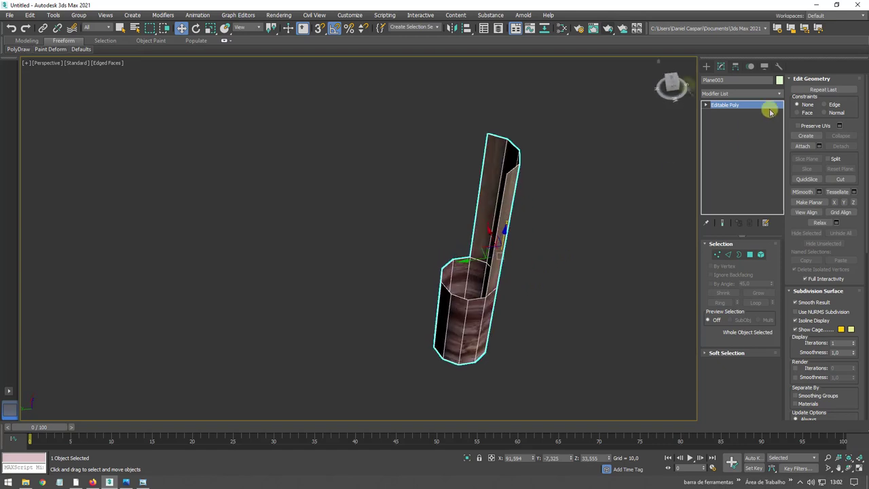
Step: Center the stem's pivot using Affect Pivot Only, then raise it along Z above the base
click(735, 66)
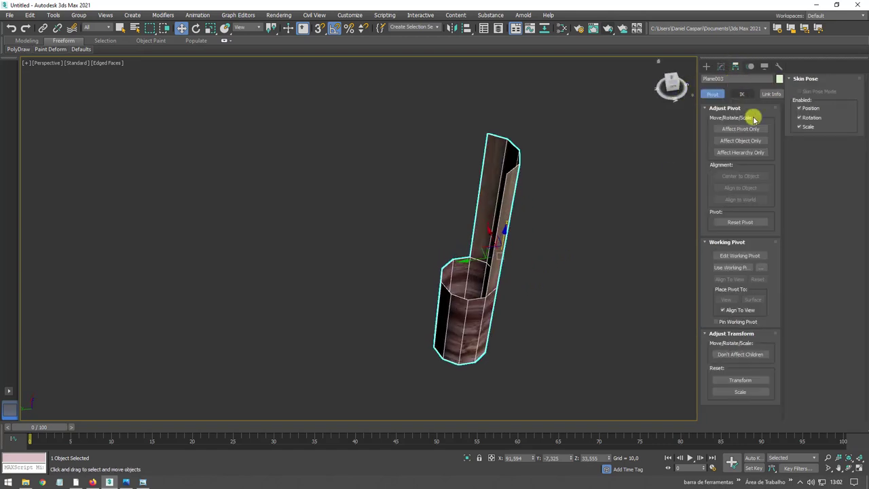
click(743, 128)
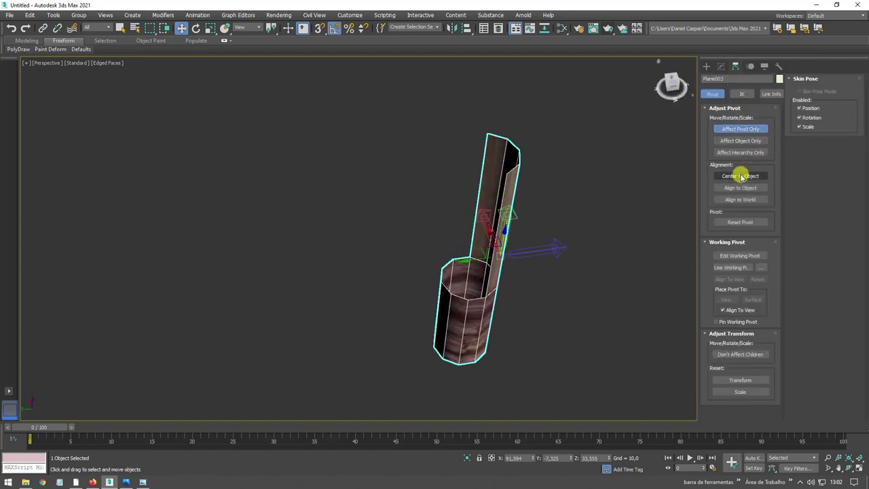
click(740, 176)
mouse_move(569, 256)
alt+middle_down()
mouse_move(530, 284)
mouse_move(484, 240)
alt+middle_up()
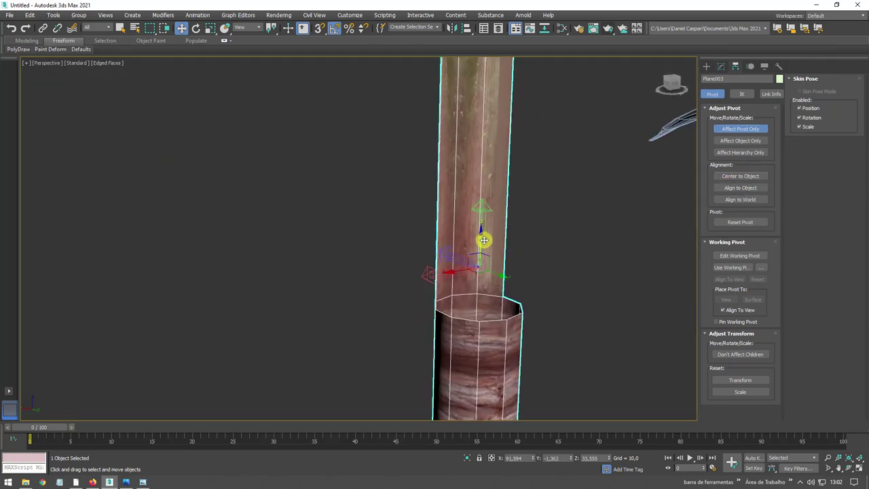
mouse_move(477, 278)
alt+middle_down()
mouse_move(496, 283)
mouse_move(483, 285)
alt+middle_up()
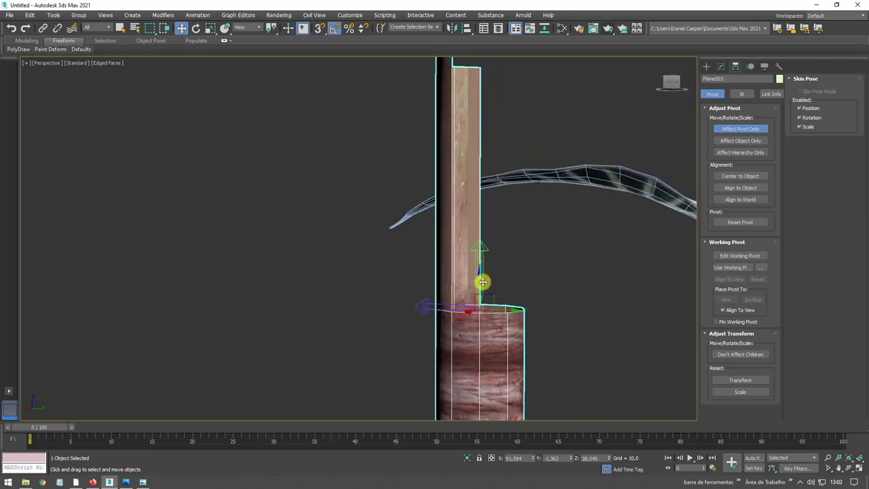
mouse_move(479, 270)
mouse_down()
mouse_move(482, 249)
mouse_move(480, 278)
mouse_up()
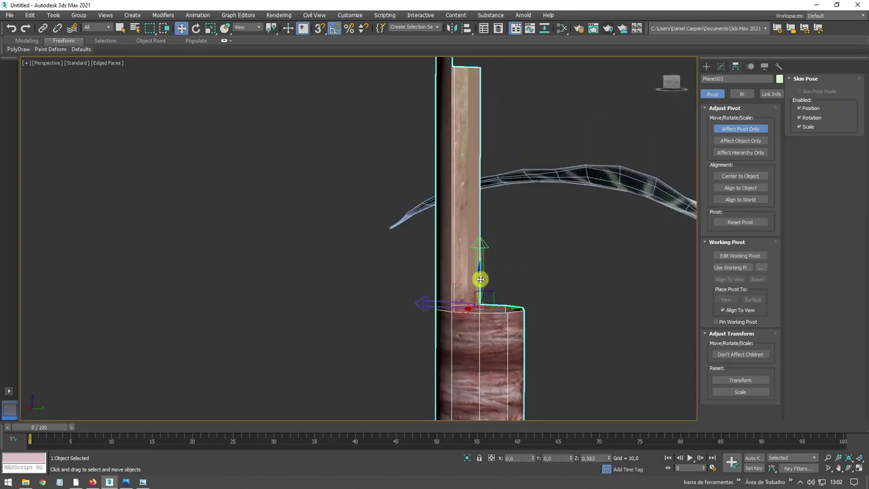
mouse_move(498, 274)
mouse_down()
mouse_move(489, 227)
mouse_move(480, 227)
mouse_up()
click(730, 129)
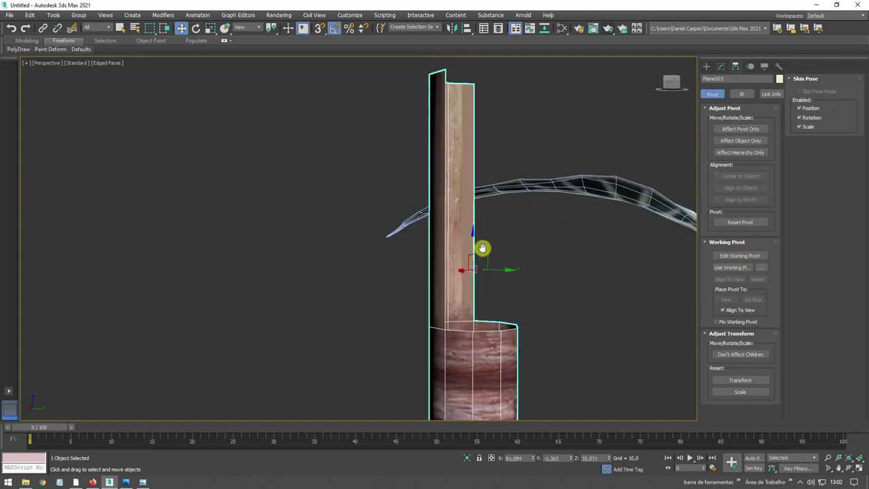
scroll(479, 249, down, 3)
mouse_move(478, 249)
alt+middle_down()
mouse_move(518, 279)
mouse_move(393, 276)
mouse_move(562, 206)
alt+middle_up()
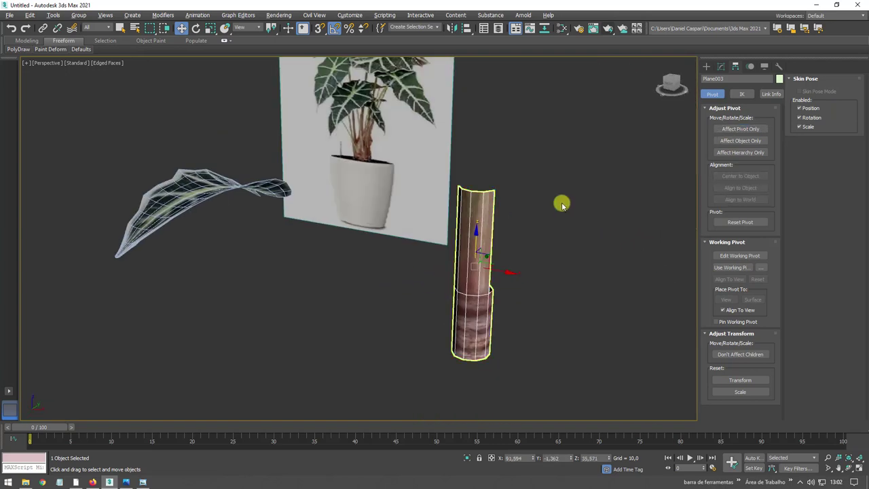
Step: Detach the selected upper polygons of the stem as Object001
click(721, 66)
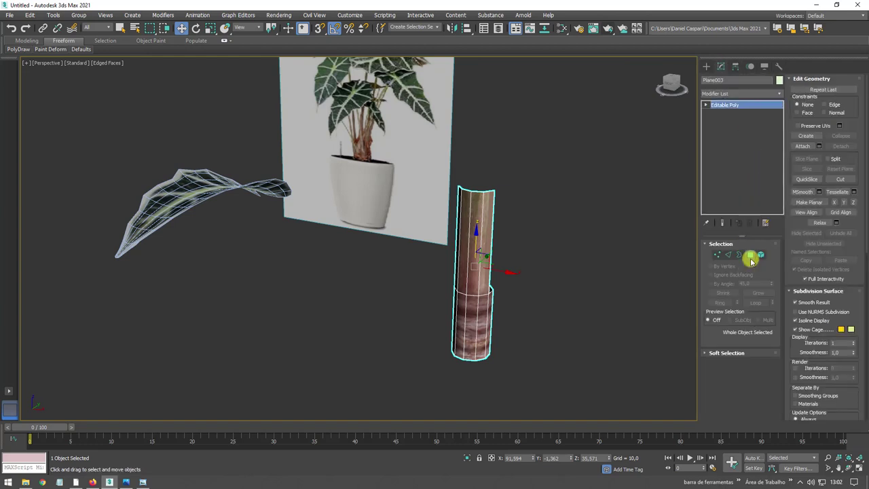
click(749, 256)
alt+middle_drag(433, 211, 450, 233)
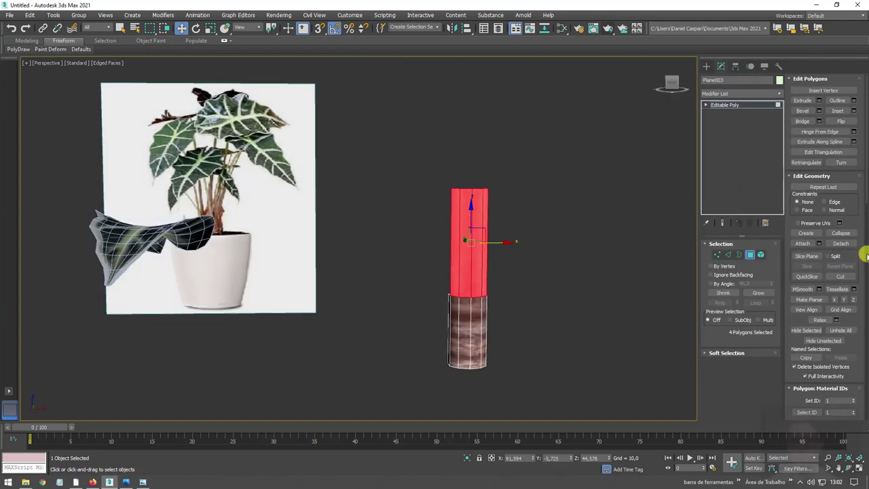
click(841, 243)
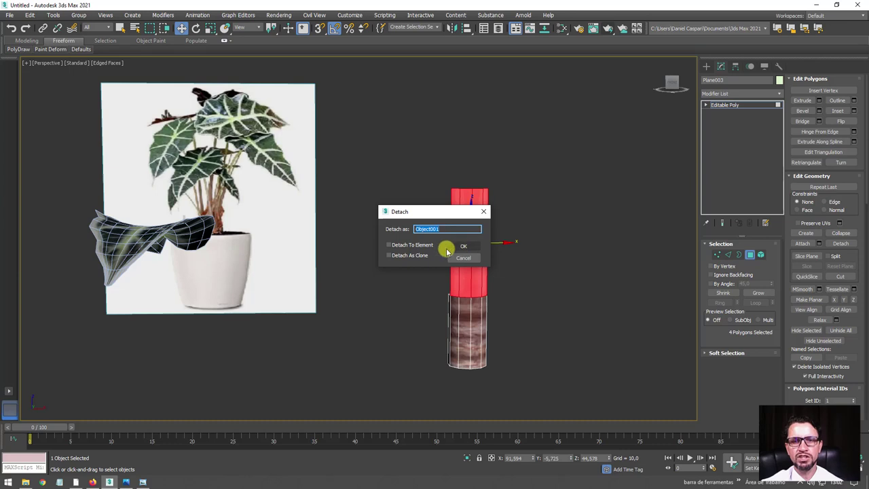
click(467, 246)
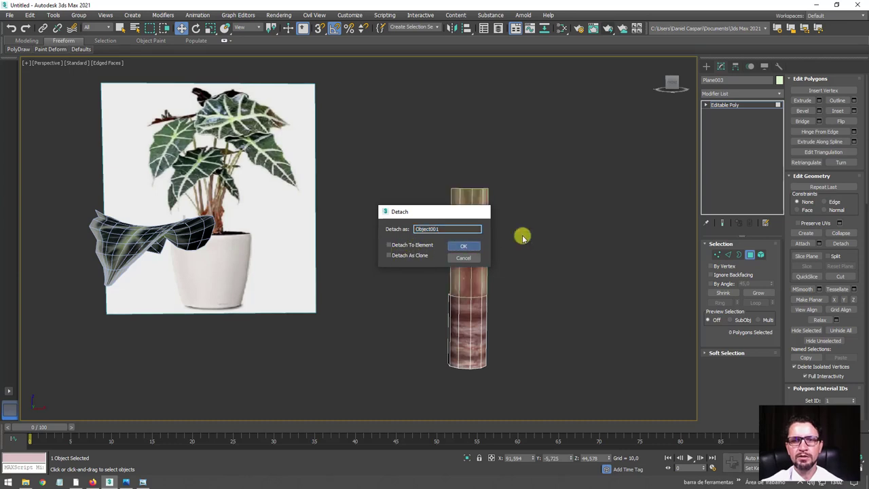
Step: Move Object001 down beside the short cylinder
click(728, 106)
click(470, 256)
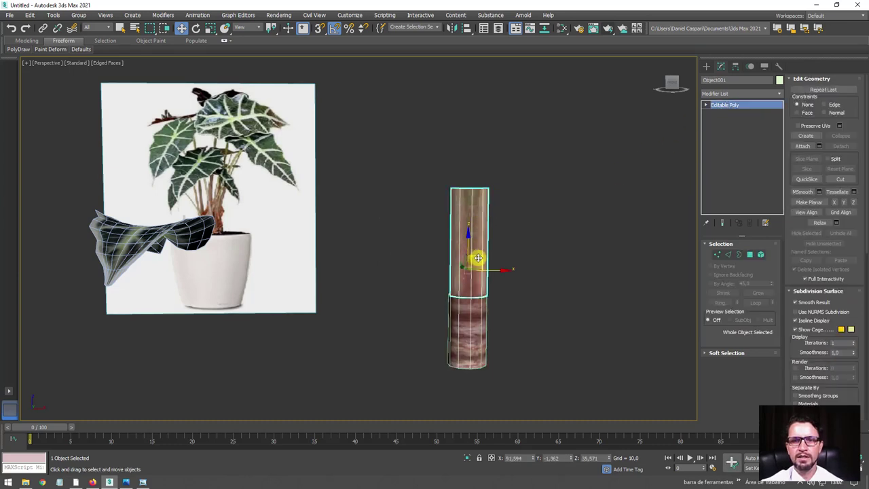
mouse_move(471, 256)
mouse_down()
mouse_move(630, 181)
mouse_move(578, 291)
mouse_up()
mouse_move(578, 292)
alt+middle_down()
mouse_move(593, 306)
mouse_move(397, 204)
mouse_move(413, 238)
mouse_move(422, 230)
alt+middle_up()
scroll(412, 238, up, 5)
scroll(421, 231, down, 3)
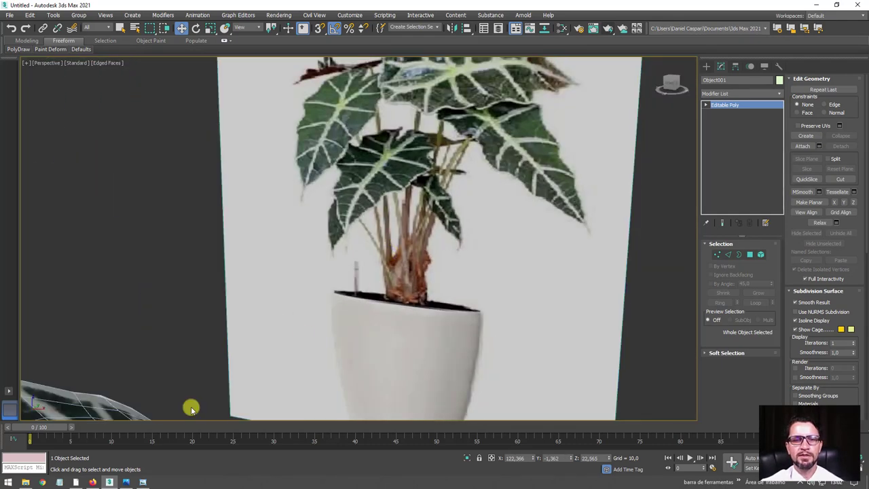
click(139, 482)
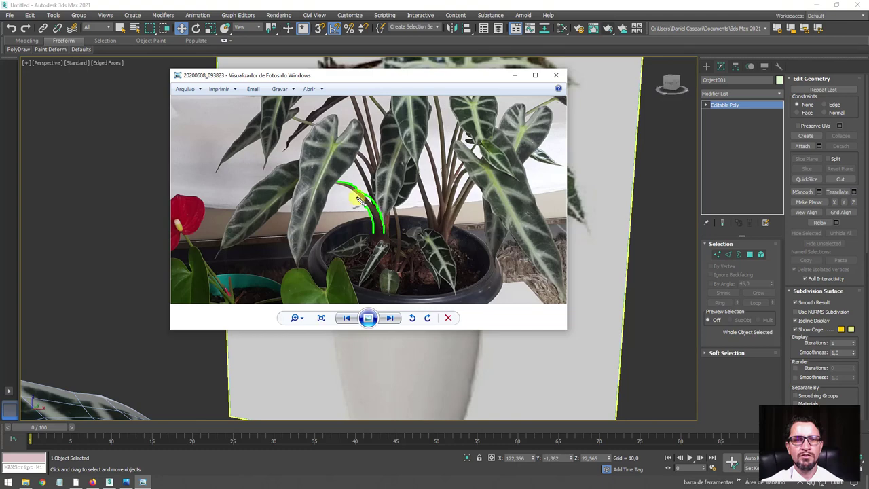
click(516, 77)
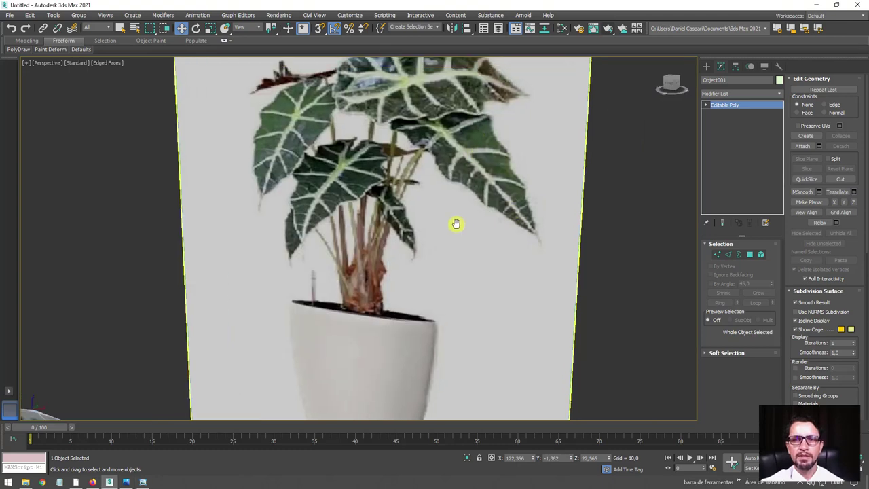
scroll(456, 225, down, 5)
Step: Raise Object001's top vertices along Z to make the stem much taller
mouse_move(560, 271)
alt+middle_down()
mouse_move(560, 237)
mouse_move(706, 258)
alt+middle_up()
click(716, 254)
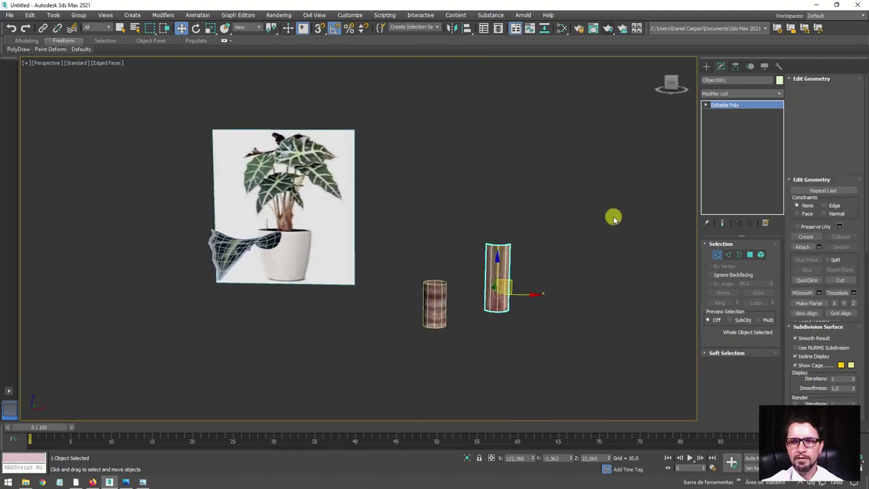
drag(591, 224, 471, 254)
drag(505, 219, 496, 136)
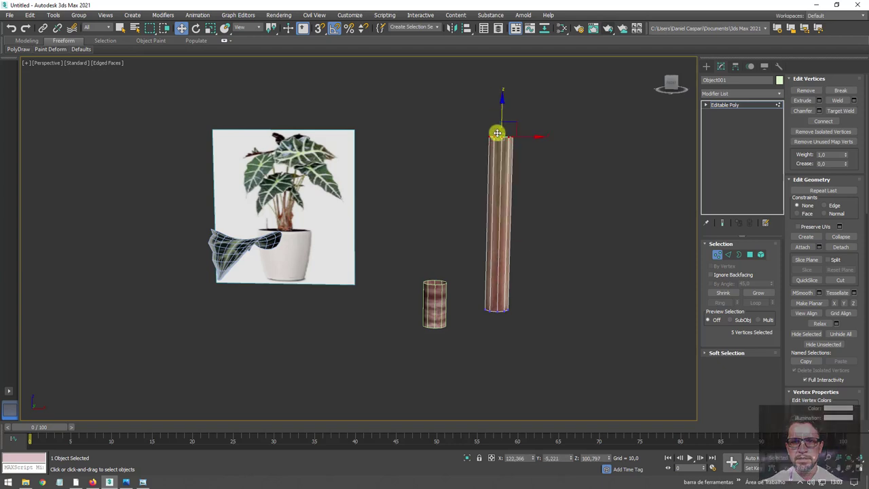
mouse_move(497, 135)
alt+middle_down()
mouse_move(547, 167)
mouse_move(558, 244)
alt+middle_up()
Step: Connect the vertical edges with 9 segments, adding nine edge rings along the stem
click(728, 254)
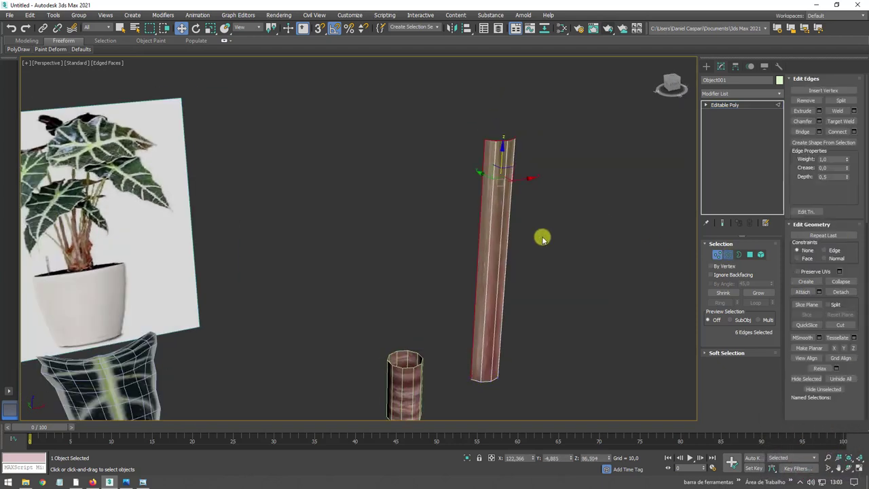
click(854, 132)
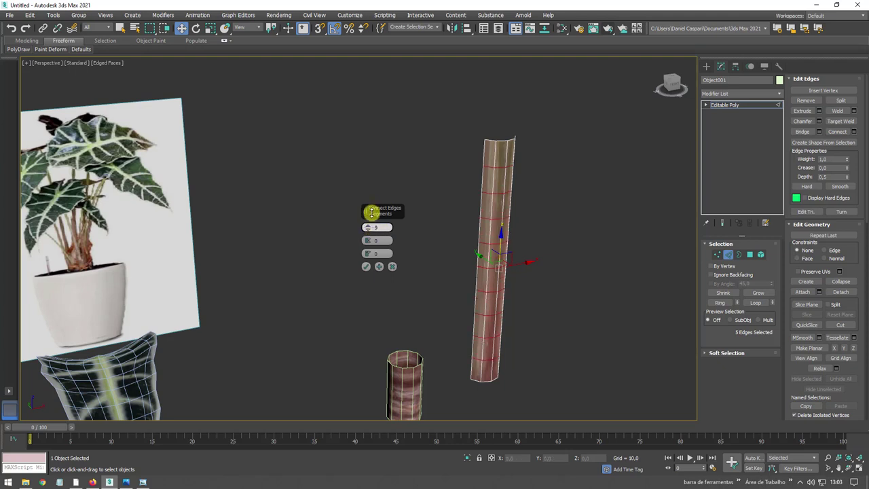
click(364, 267)
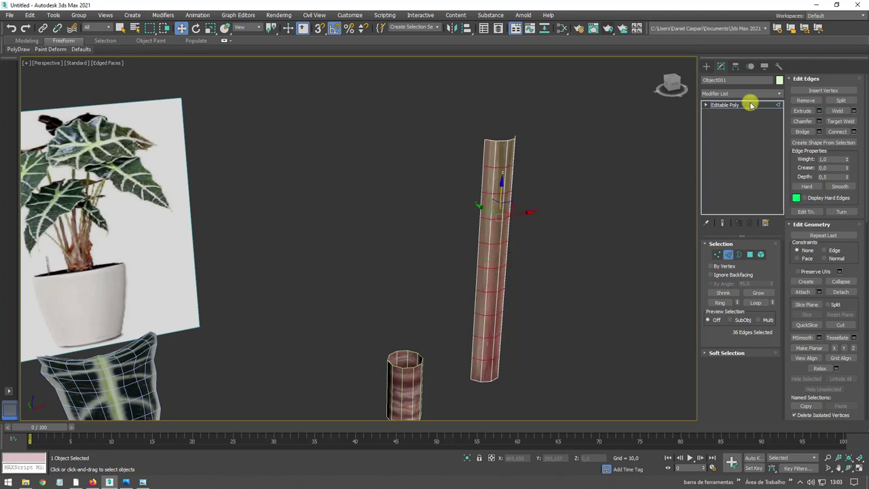
click(778, 103)
click(779, 94)
Step: Add an FFD 3x3x3 and scale its top row of control points inward to taper the stem
scroll(760, 170, down, 3)
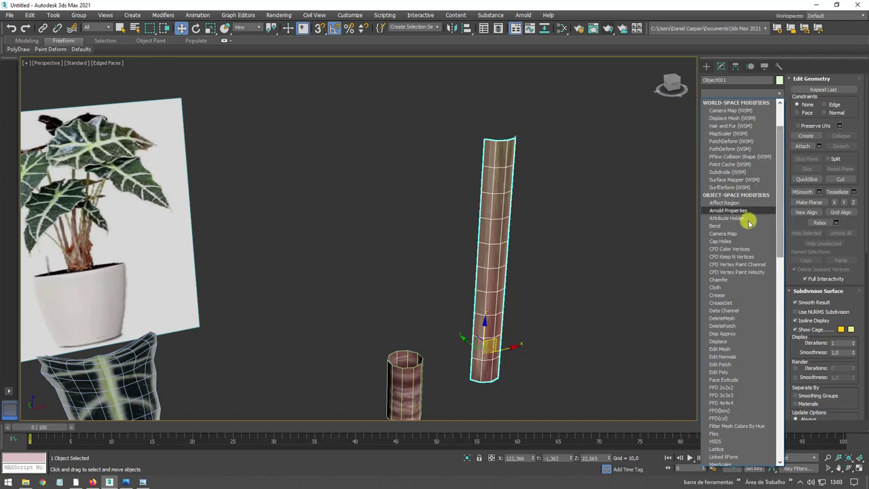
click(726, 395)
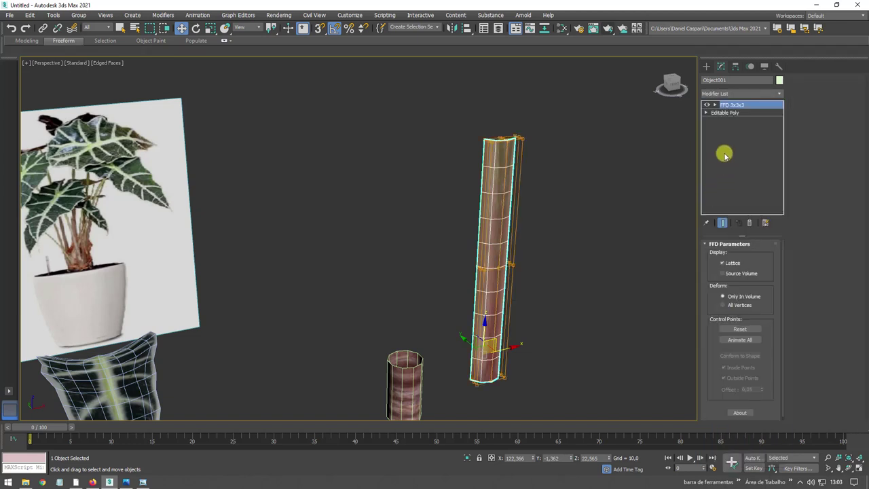
click(736, 112)
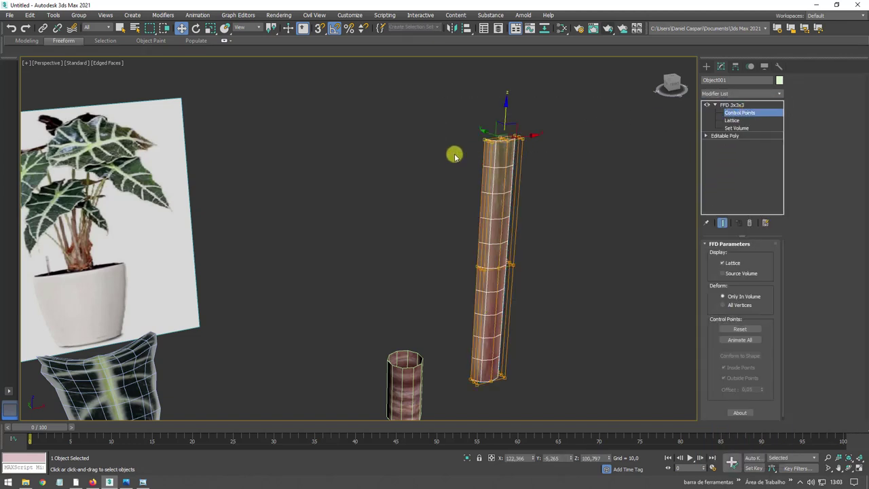
mouse_move(455, 152)
mouse_down()
mouse_move(506, 170)
mouse_move(548, 212)
mouse_up()
scroll(508, 178, up, 4)
key(r)
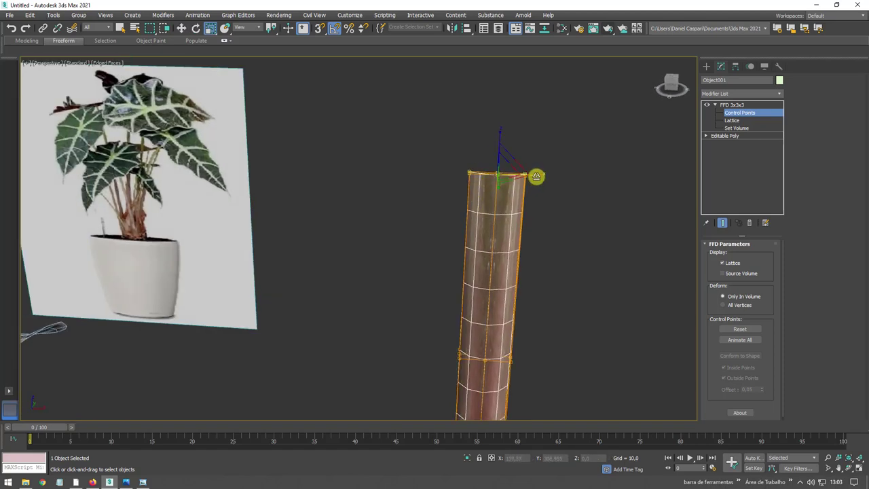
drag(536, 177, 420, 176)
Step: Pinch the middle row of FFD 3x3x3 control points inward
scroll(456, 270, down, 4)
alt+middle_drag(457, 198, 428, 198)
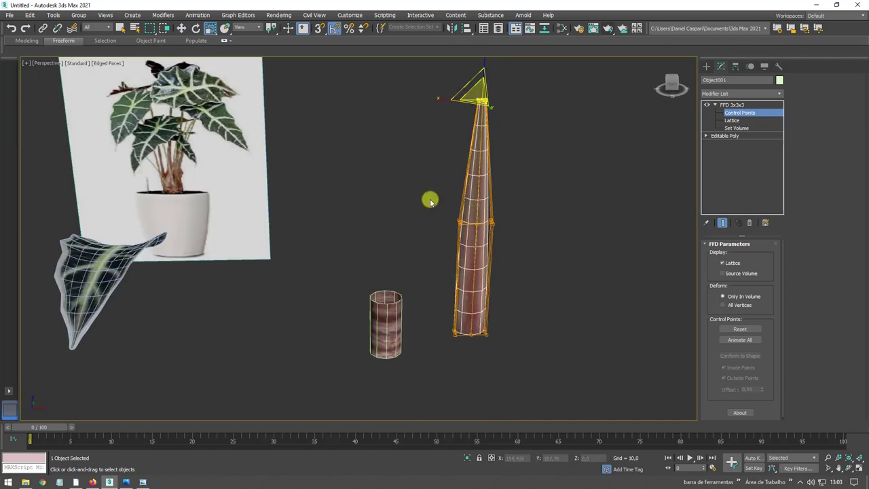
drag(429, 198, 520, 224)
scroll(441, 228, up, 3)
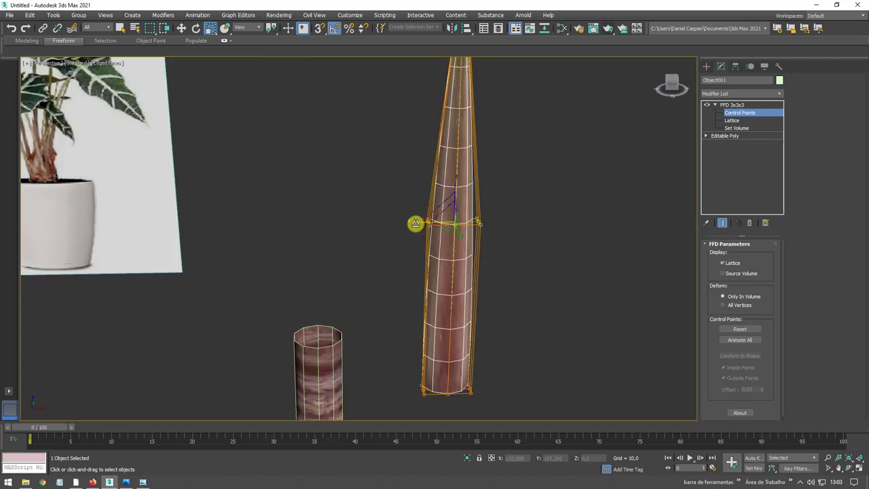
mouse_move(415, 223)
mouse_down()
mouse_move(440, 222)
mouse_move(430, 225)
mouse_up()
scroll(460, 206, down, 3)
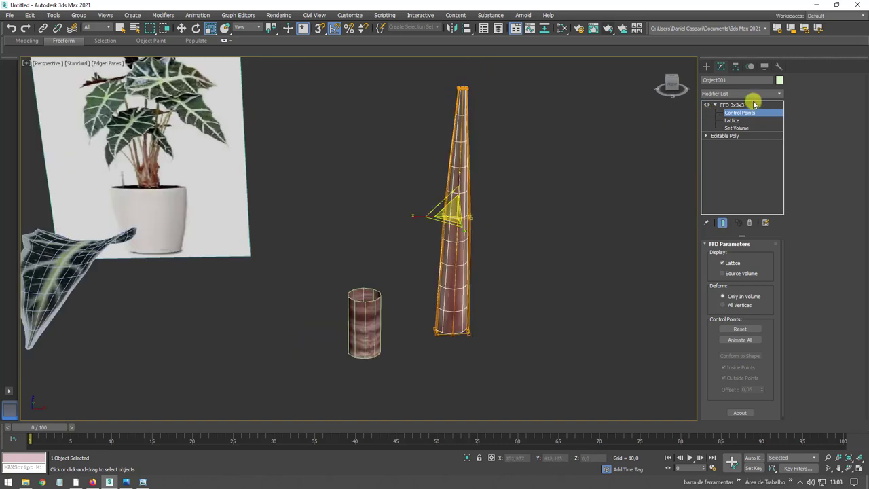
Step: Add an FFD 4x4x4 and pinch its middle control points inward
click(753, 103)
click(778, 93)
drag(780, 113, 779, 184)
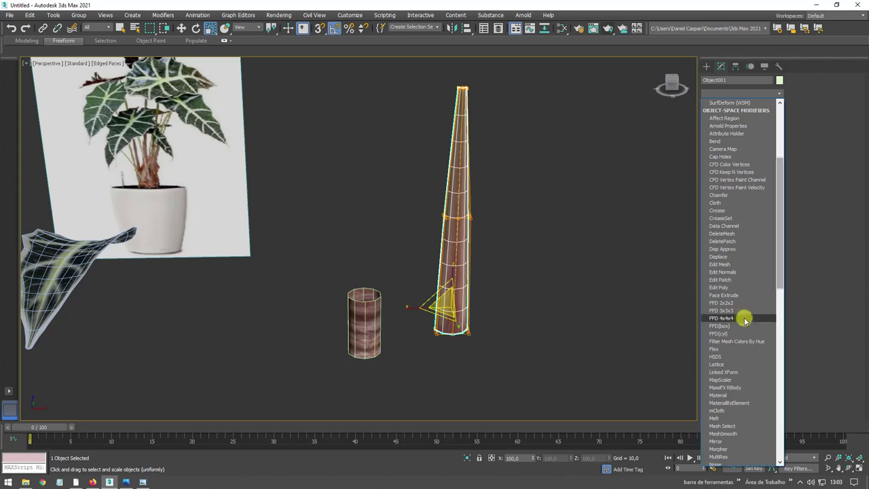
click(743, 318)
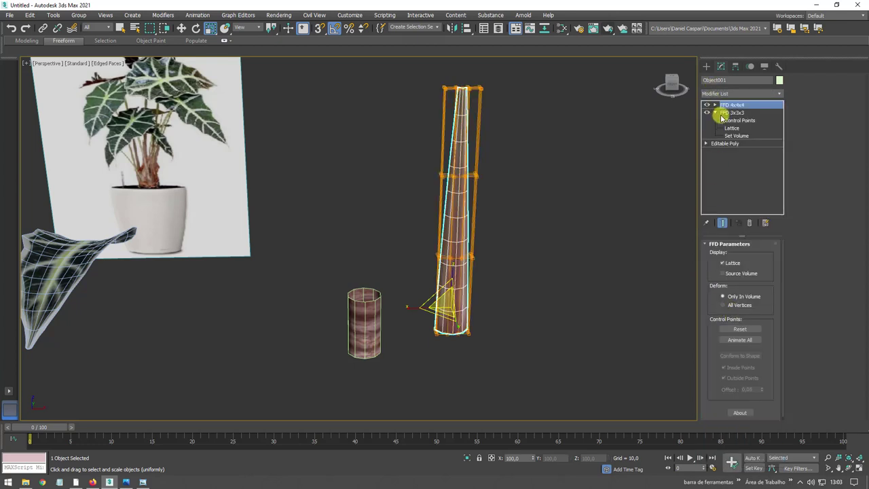
click(715, 104)
click(737, 113)
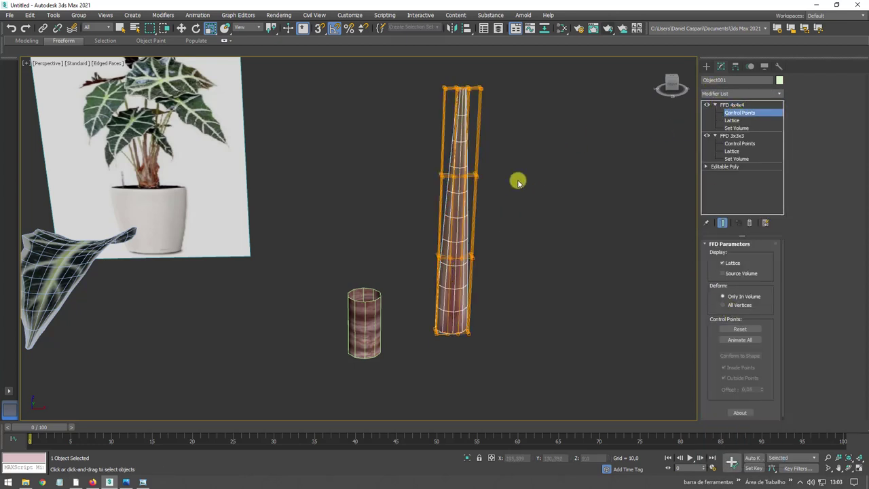
scroll(462, 182, up, 3)
mouse_move(520, 157)
mouse_down()
mouse_move(409, 190)
mouse_move(516, 170)
mouse_up()
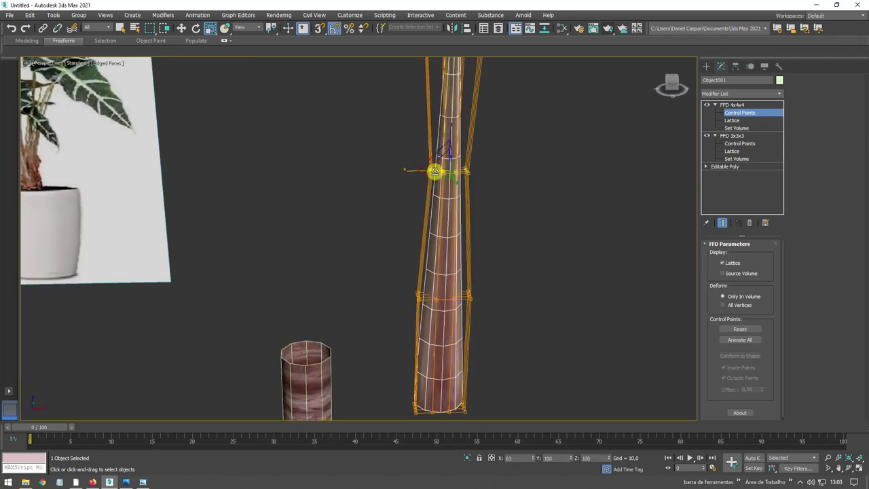
Step: Move the FFD 4x4x4 top control points to straighten the stalk's tip
mouse_move(597, 180)
alt+middle_down()
mouse_move(578, 211)
mouse_move(596, 211)
mouse_move(499, 153)
mouse_move(535, 213)
alt+middle_up()
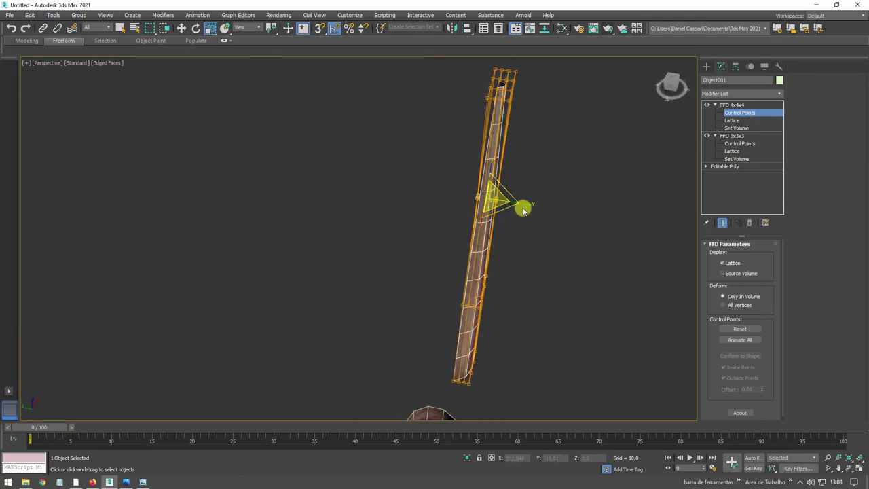
click(526, 204)
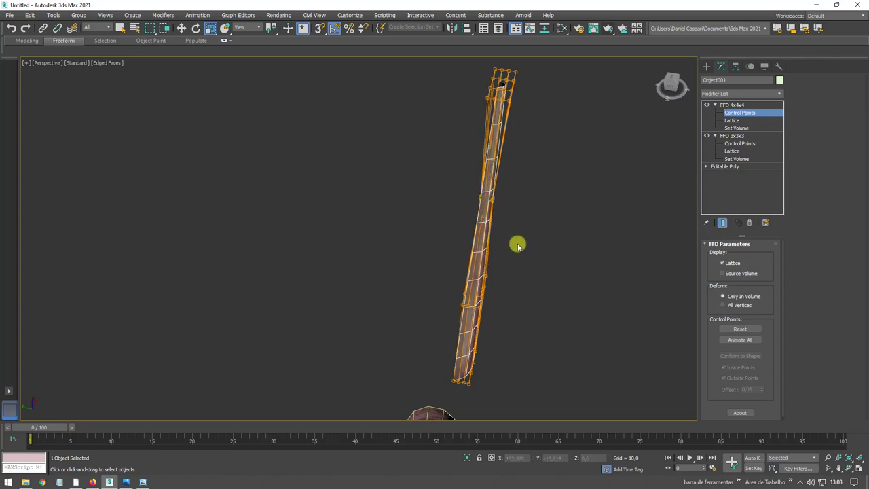
mouse_move(528, 107)
mouse_down()
mouse_move(498, 120)
mouse_move(551, 130)
mouse_up()
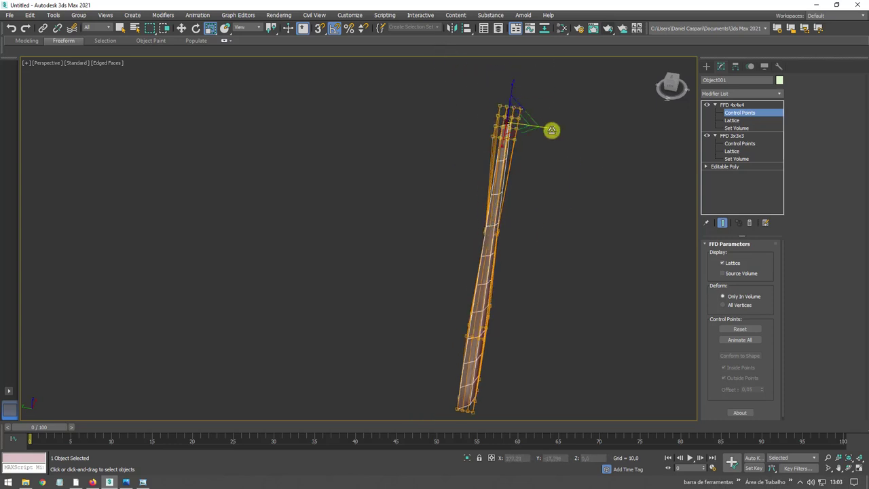
mouse_move(551, 129)
alt+middle_down()
mouse_move(545, 138)
mouse_move(546, 126)
alt+middle_up()
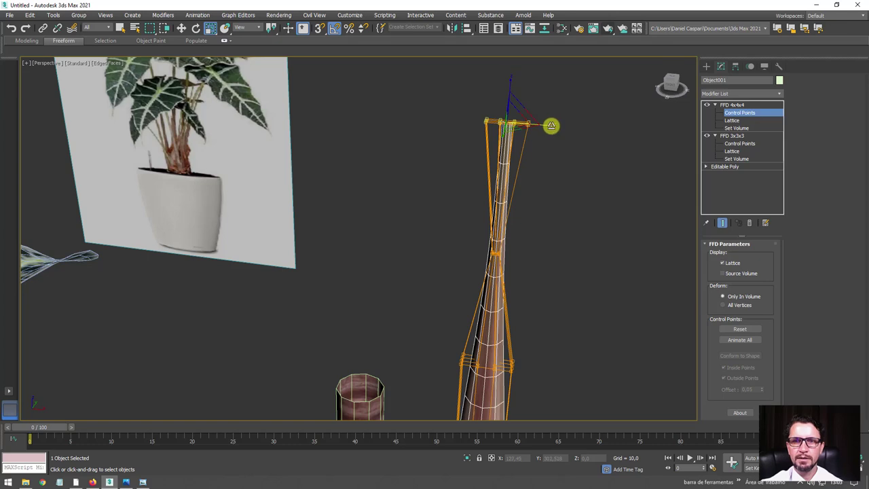
scroll(535, 133, down, 4)
middle_drag(535, 178, 519, 174)
Step: Collapse the tapered stem to an Editable Poly and reselect it
right_click(506, 175)
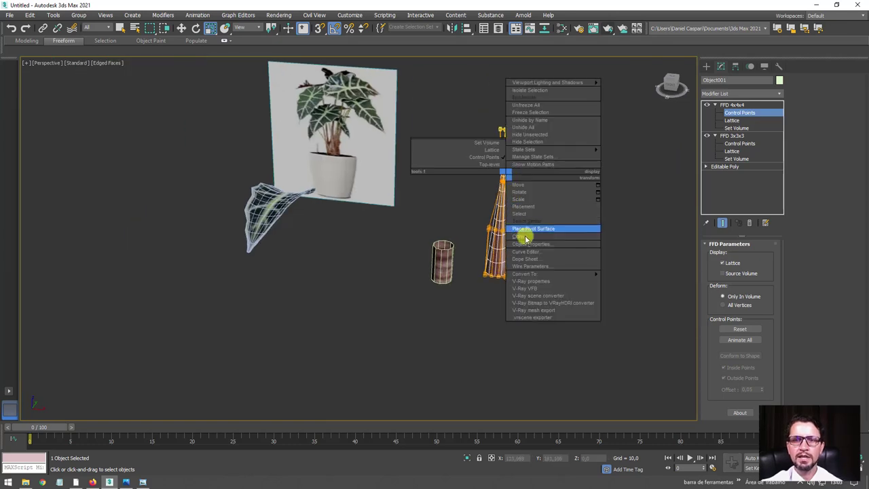
click(619, 281)
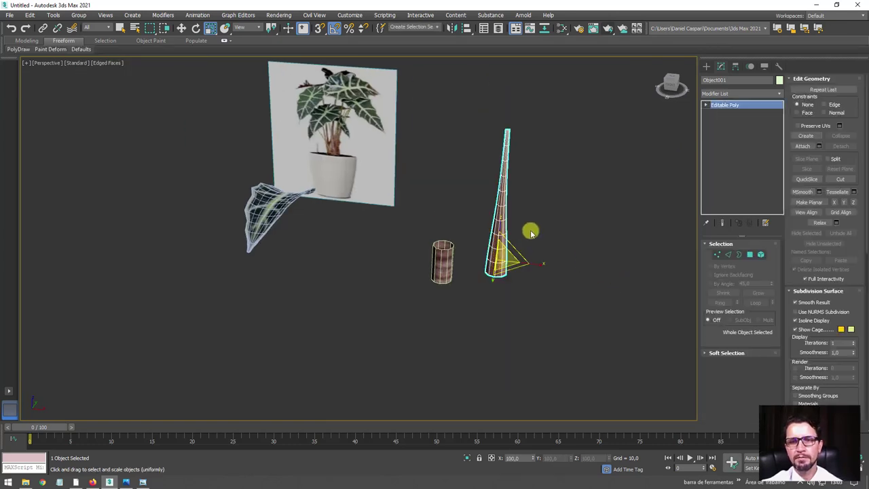
click(527, 248)
click(493, 247)
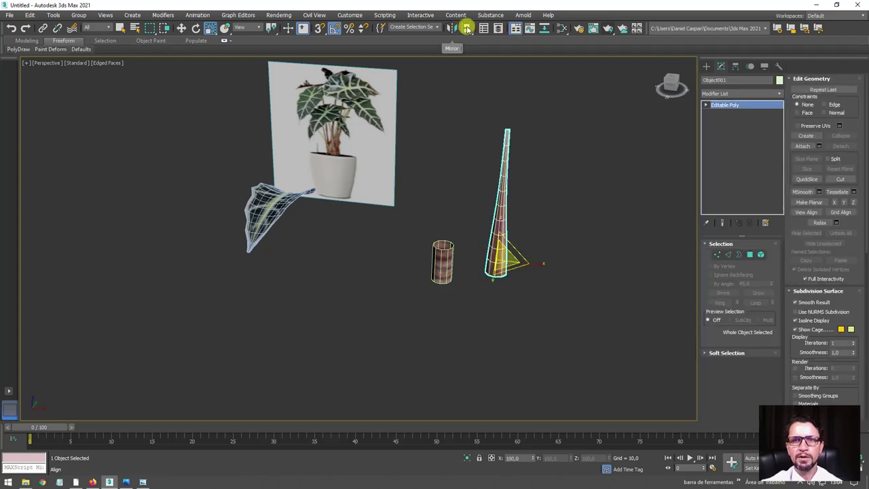
Step: Align the stem to the short cylinder on X, Y and Z, pivot point to pivot point
key(alt+a)
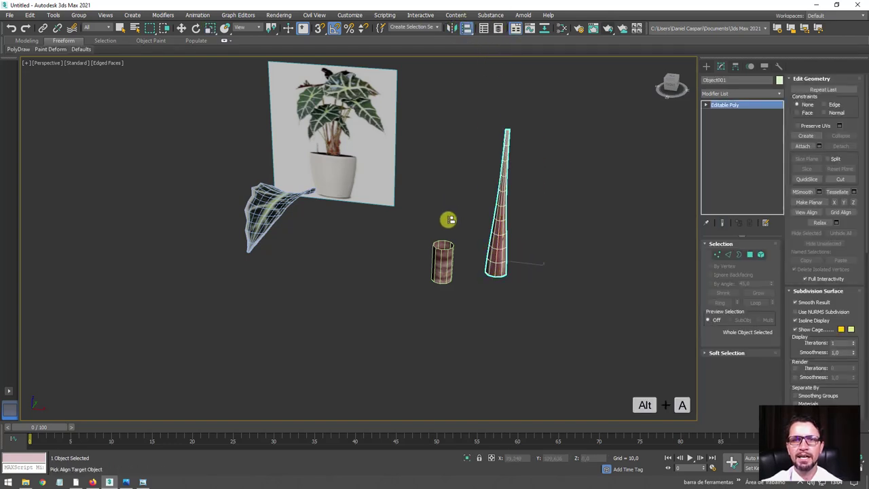
click(442, 261)
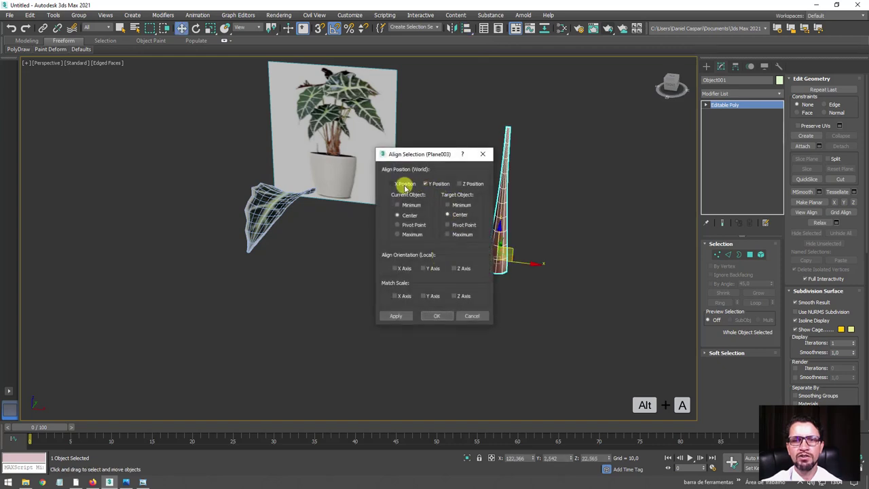
click(392, 184)
click(459, 184)
drag(429, 154, 596, 121)
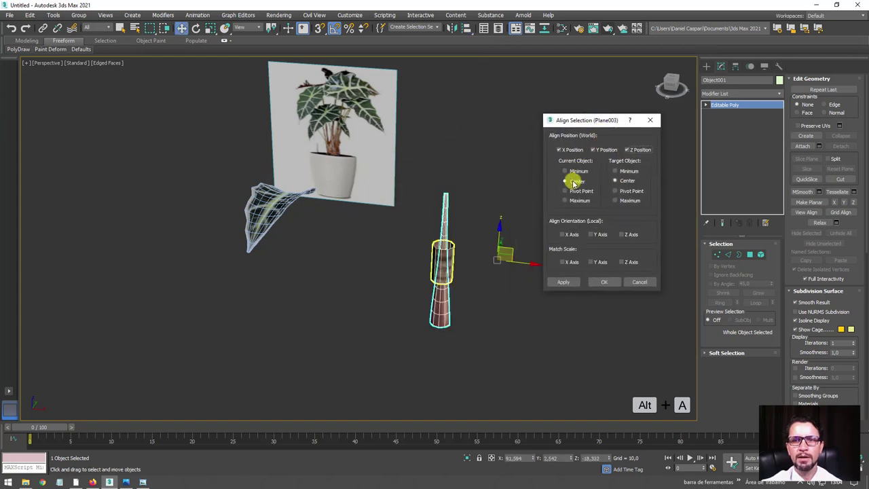
click(574, 191)
click(620, 191)
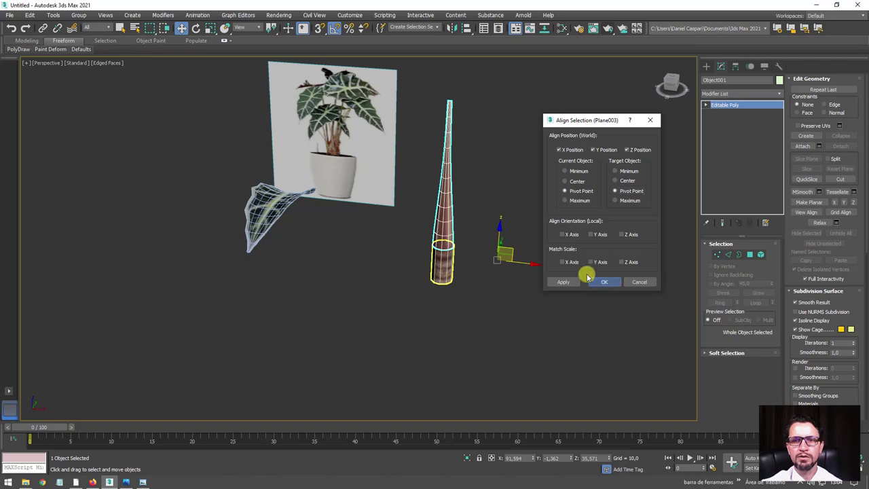
click(604, 282)
scroll(469, 249, up, 4)
Step: Select the bent leaf Plane002 and orbit to see it beside the stem
click(511, 268)
scroll(480, 271, down, 3)
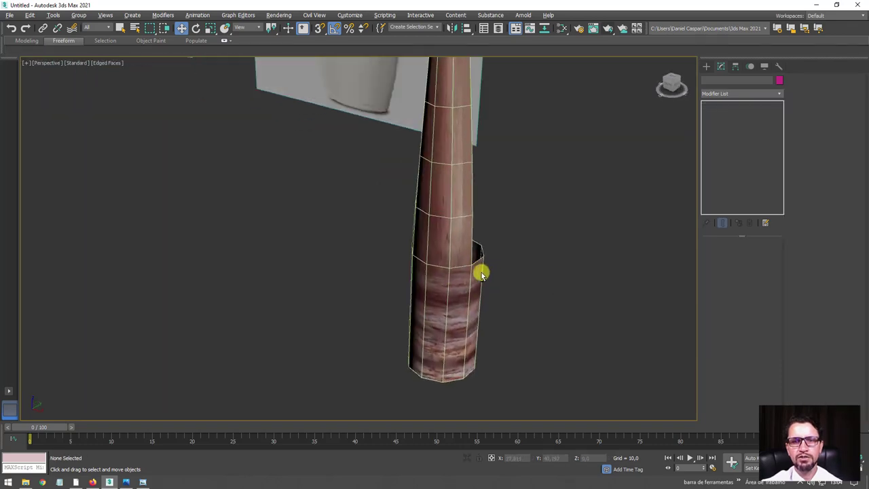
scroll(483, 267, down, 3)
click(484, 268)
scroll(397, 248, down, 2)
alt+middle_drag(397, 248, 508, 254)
click(379, 275)
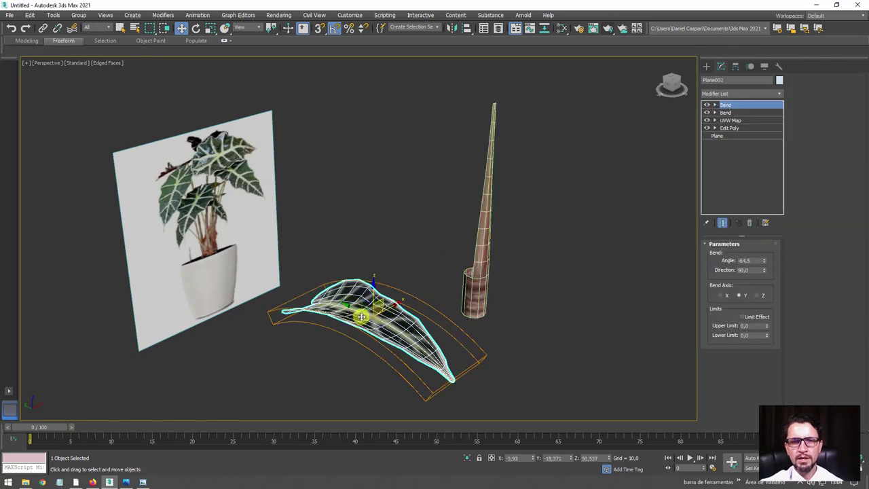
alt+middle_drag(351, 306, 362, 307)
drag(362, 307, 377, 148)
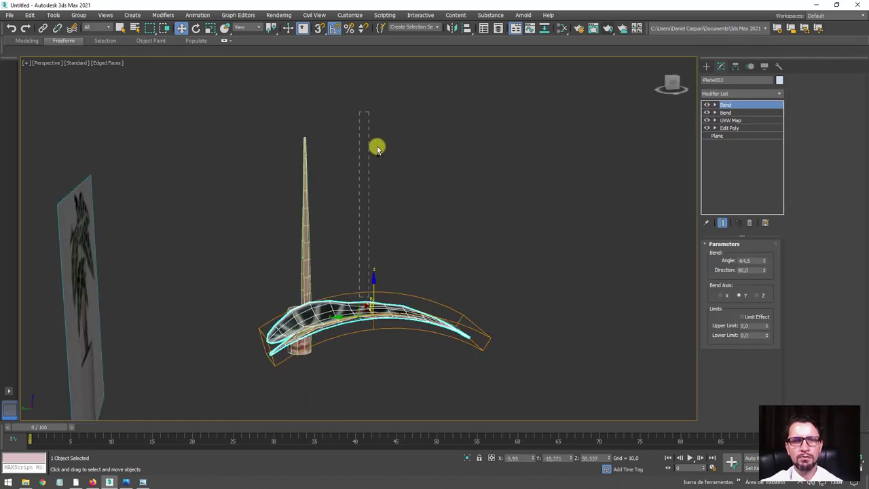
Step: Move Plane002 onto the tip of the stem, checking its placement from several angles
drag(360, 294, 401, 101)
right_click(346, 142)
mouse_move(346, 142)
alt+middle_down()
mouse_move(429, 194)
mouse_move(380, 258)
alt+middle_up()
scroll(429, 194, down, 5)
drag(330, 258, 265, 234)
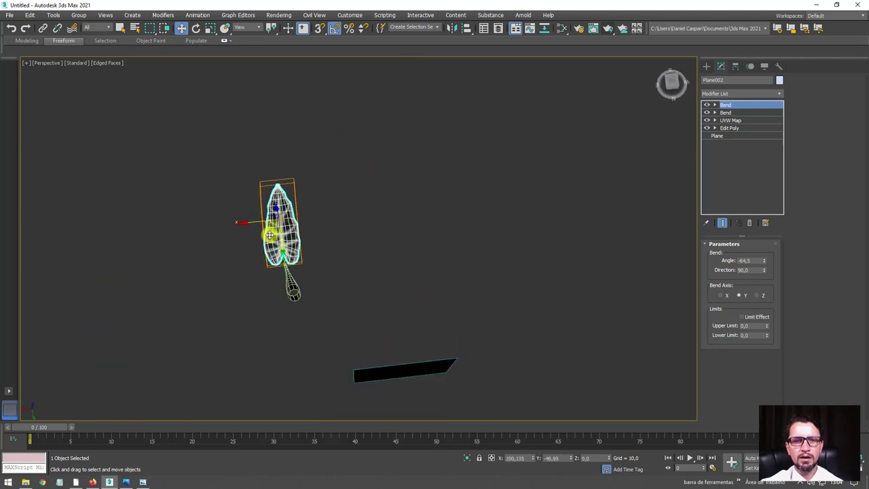
mouse_move(272, 228)
alt+middle_down()
mouse_move(343, 210)
mouse_move(310, 215)
alt+middle_up()
mouse_move(278, 212)
mouse_down()
mouse_move(301, 86)
mouse_move(336, 121)
mouse_up()
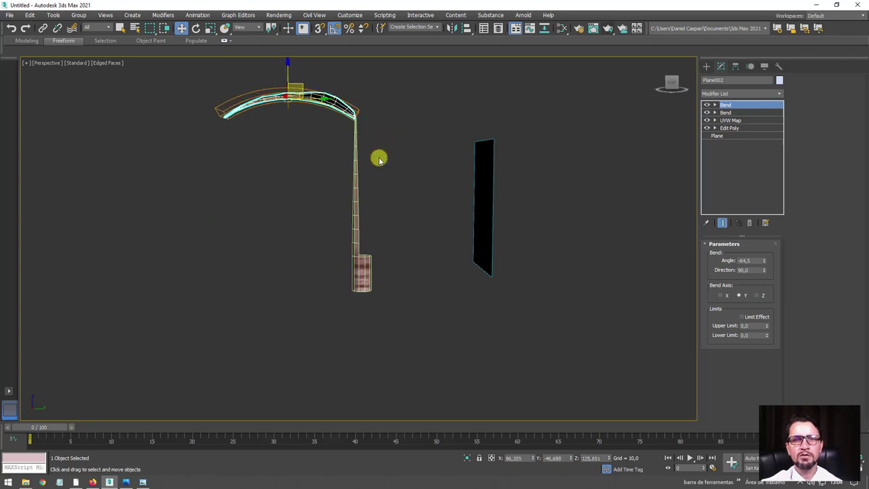
click(354, 163)
alt+middle_drag(386, 143, 394, 183)
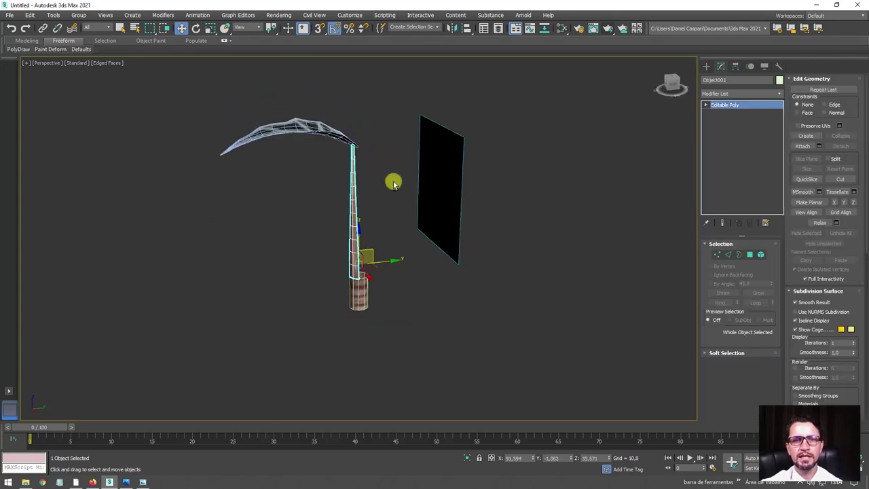
click(291, 128)
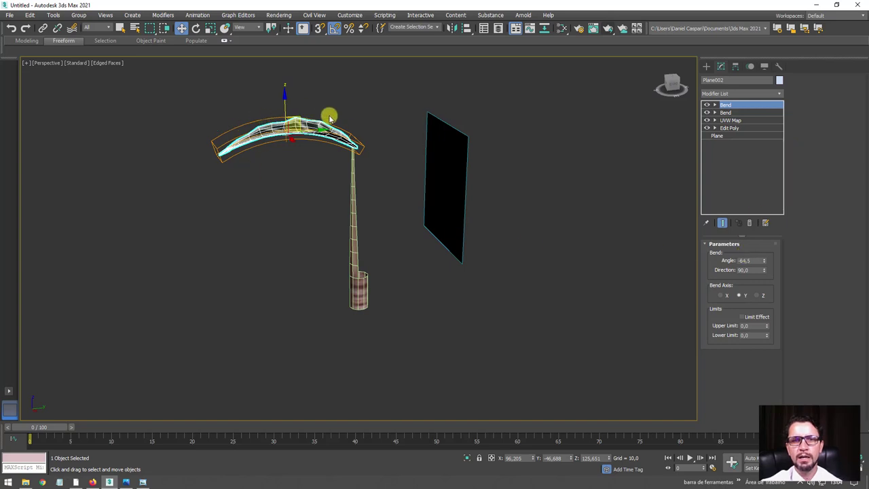
alt+middle_drag(336, 146, 655, 178)
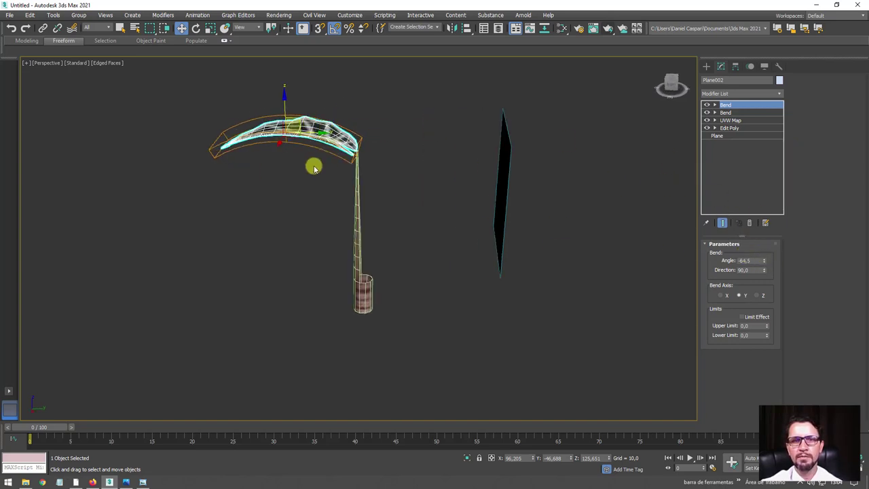
mouse_move(313, 167)
alt+middle_down()
mouse_move(314, 195)
mouse_move(312, 163)
alt+middle_up()
scroll(312, 163, up, 4)
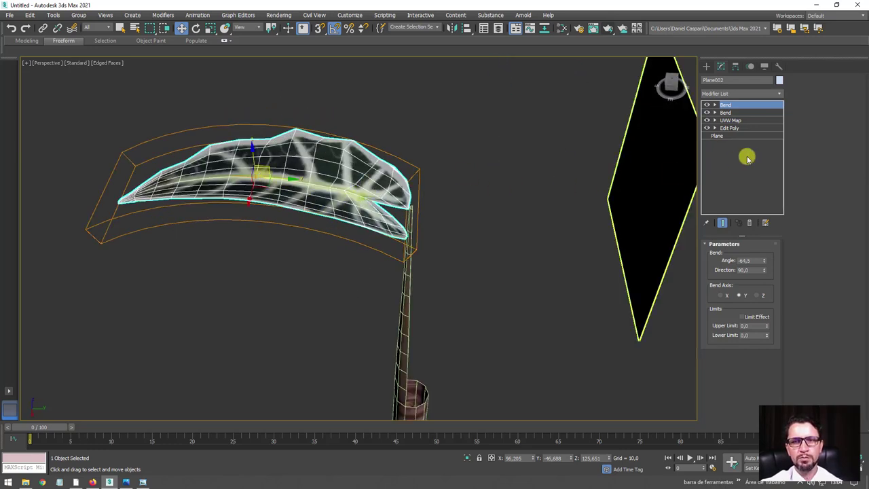
Step: Delete both Bend modifiers so the leaf is flat again
click(751, 225)
click(750, 225)
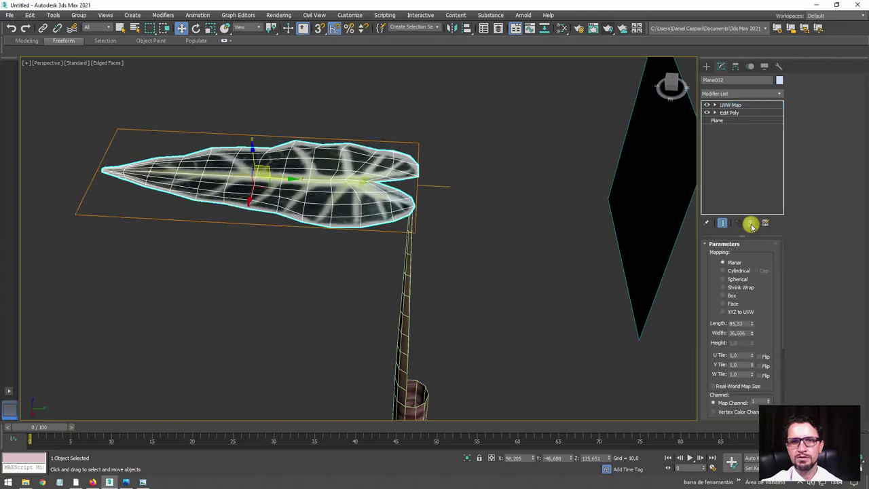
click(736, 66)
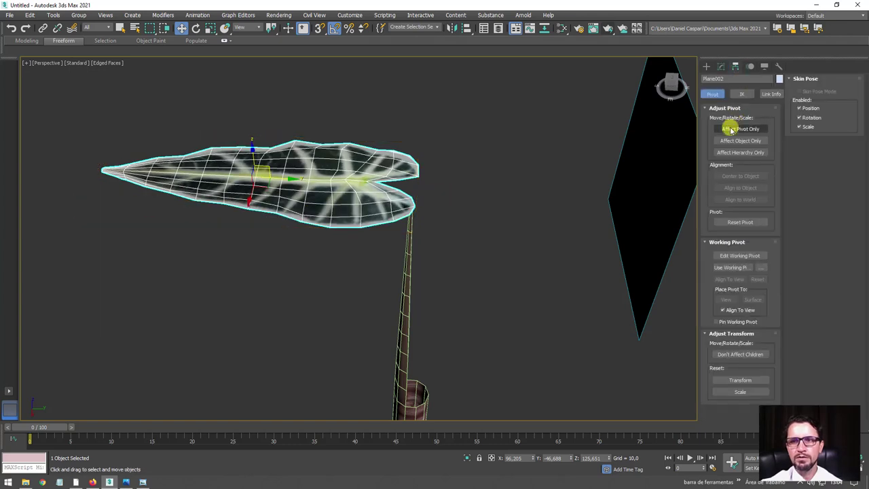
Step: With Affect Pivot Only, move the leaf's pivot to its notched base
click(738, 128)
scroll(288, 191, up, 3)
mouse_move(272, 171)
mouse_down()
mouse_move(449, 176)
mouse_move(271, 175)
mouse_up()
scroll(260, 175, up, 2)
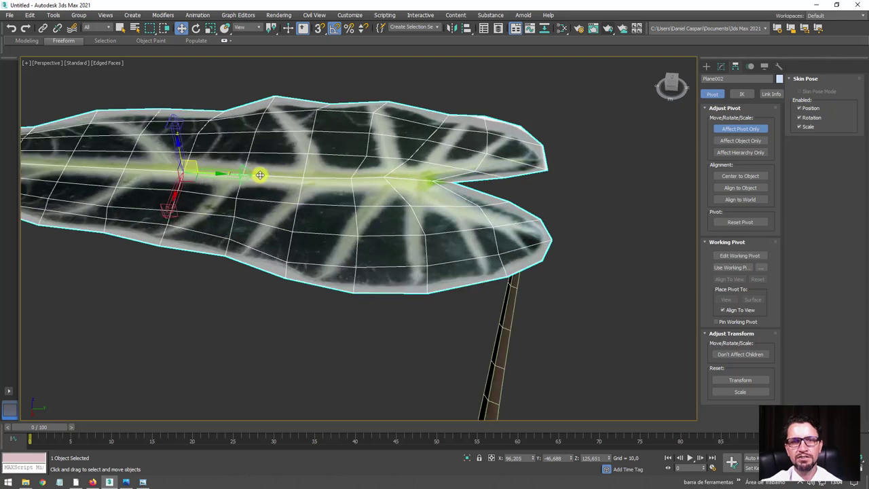
drag(213, 174, 471, 170)
mouse_move(471, 170)
alt+middle_down()
mouse_move(472, 228)
mouse_move(473, 181)
alt+middle_up()
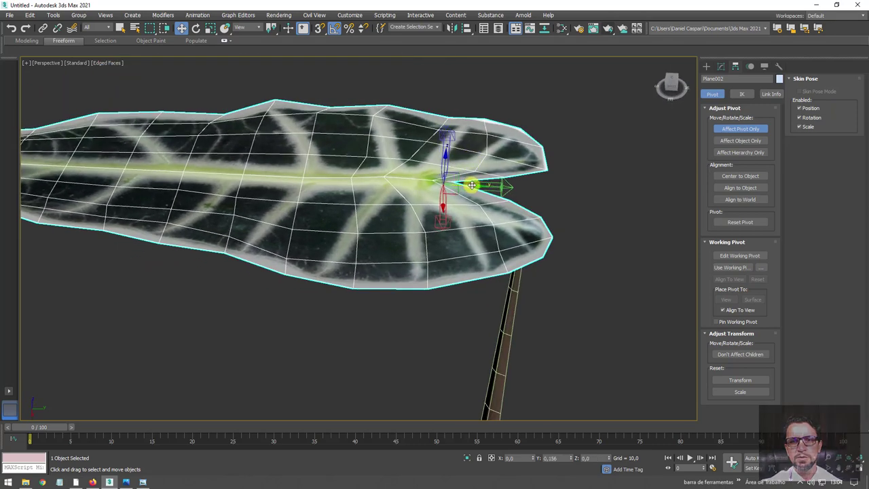
click(740, 129)
alt+middle_drag(646, 163, 762, 84)
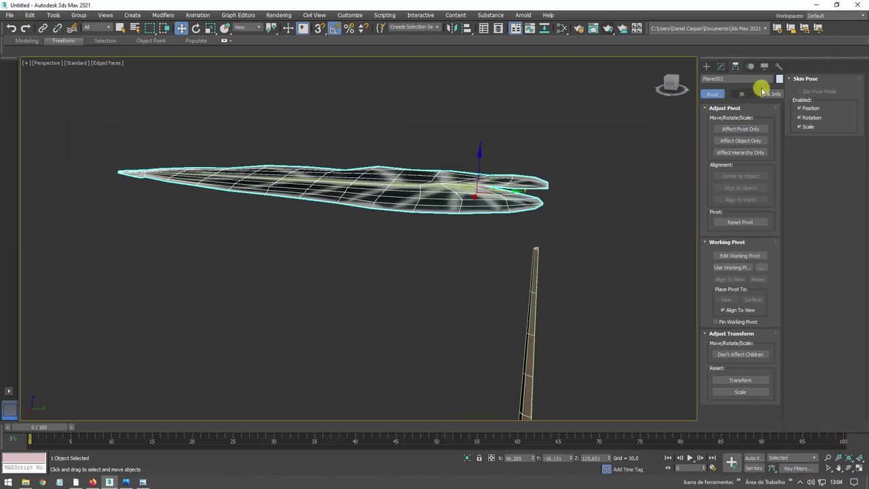
Step: Add a Bend modifier to the leaf on the X axis with Angle -64
click(721, 66)
click(779, 93)
drag(778, 111, 778, 142)
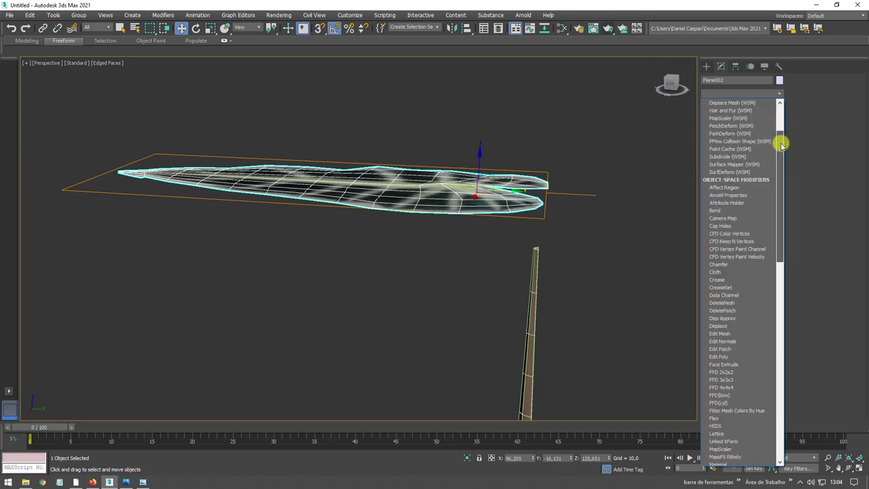
click(721, 213)
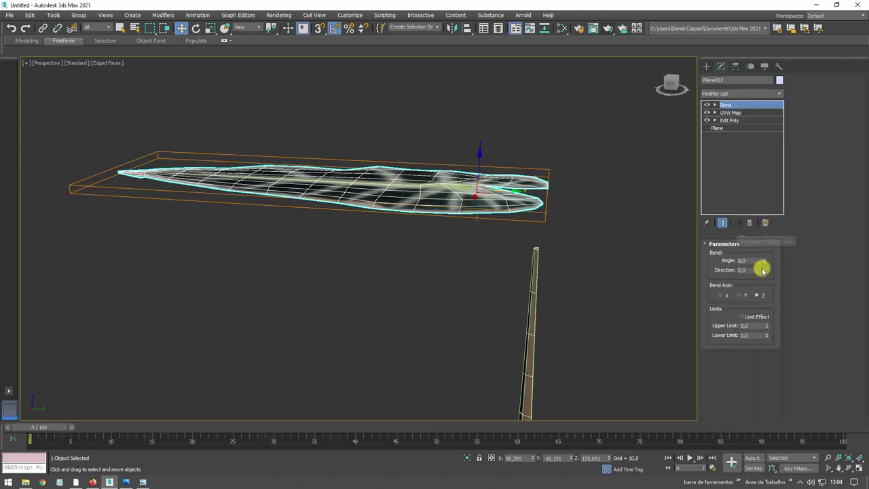
drag(764, 261, 773, 317)
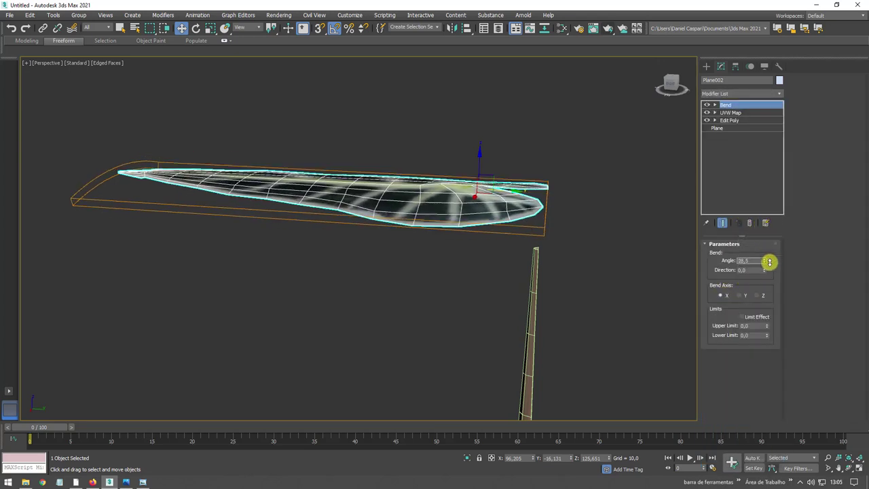
Step: Stack a second Bend on the Y axis with Direction 90 and Angle -46
click(779, 93)
drag(778, 136, 778, 167)
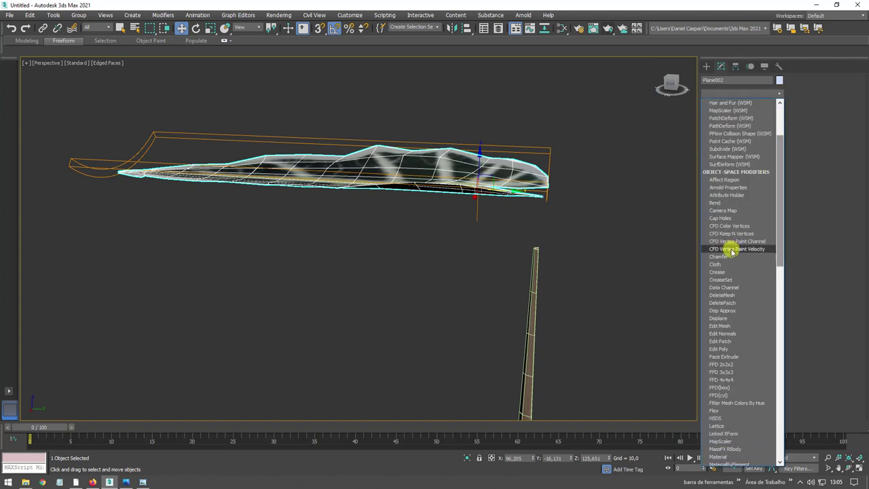
click(720, 202)
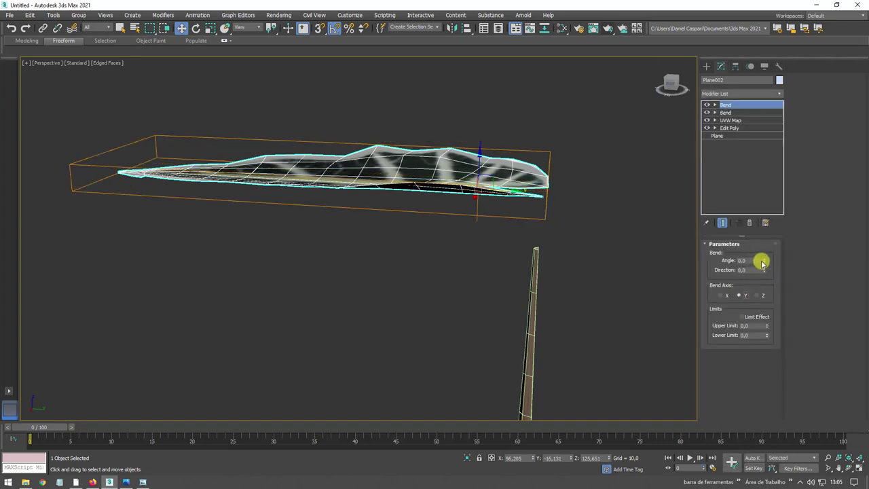
mouse_move(766, 264)
mouse_down()
mouse_move(751, 207)
mouse_move(750, 283)
mouse_up()
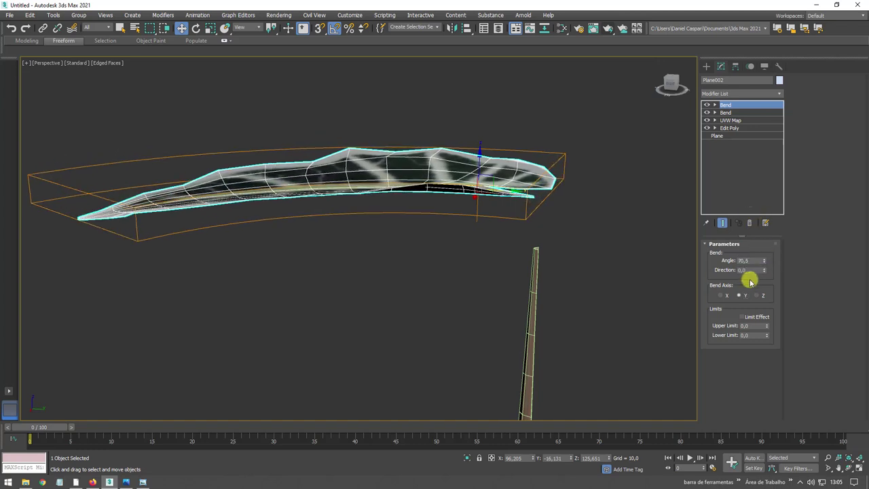
text(90)
key(Return)
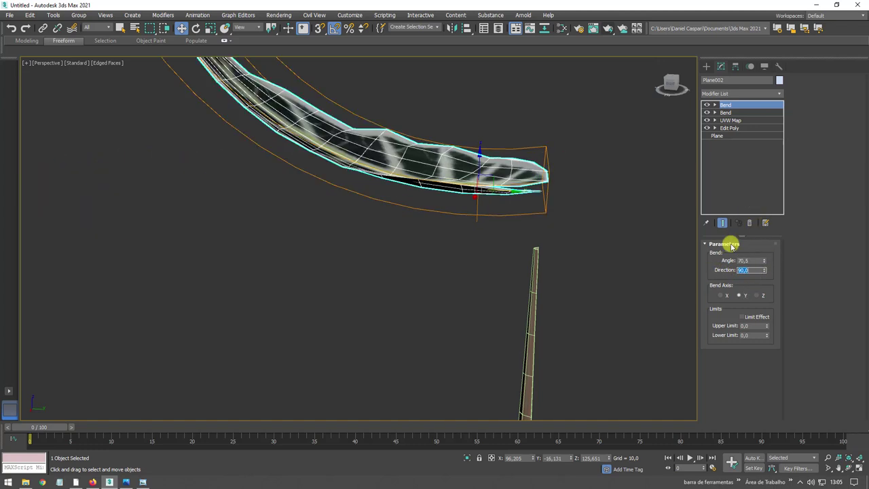
drag(766, 261, 770, 355)
Step: Orbit around the arched leaf and select the stem object
mouse_move(468, 241)
alt+middle_down()
mouse_move(491, 223)
mouse_move(435, 208)
mouse_move(459, 206)
mouse_move(456, 151)
mouse_move(516, 184)
mouse_move(511, 207)
mouse_move(520, 188)
mouse_move(525, 208)
mouse_move(503, 205)
mouse_move(520, 204)
mouse_move(512, 217)
alt+middle_up()
scroll(510, 207, up, 2)
scroll(512, 217, down, 3)
drag(522, 304, 501, 333)
mouse_move(500, 332)
alt+middle_down()
mouse_move(481, 206)
mouse_move(509, 285)
mouse_move(491, 248)
mouse_move(487, 275)
mouse_move(445, 209)
alt+middle_up()
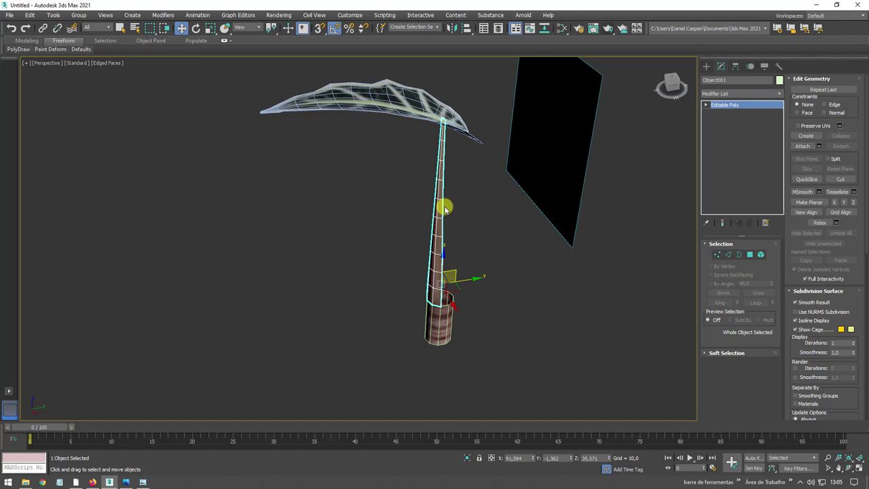
Step: Add a Bend modifier to the stem on the Y axis with Direction 90
click(780, 95)
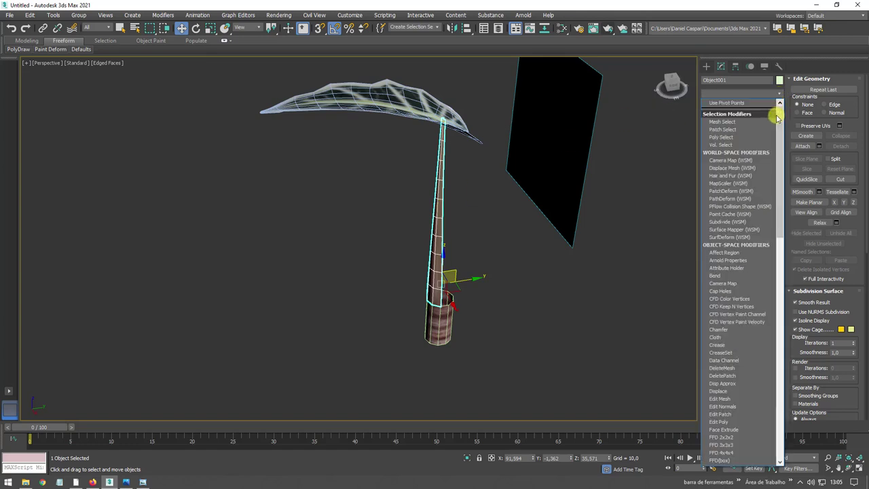
scroll(749, 167, down, 2)
click(715, 256)
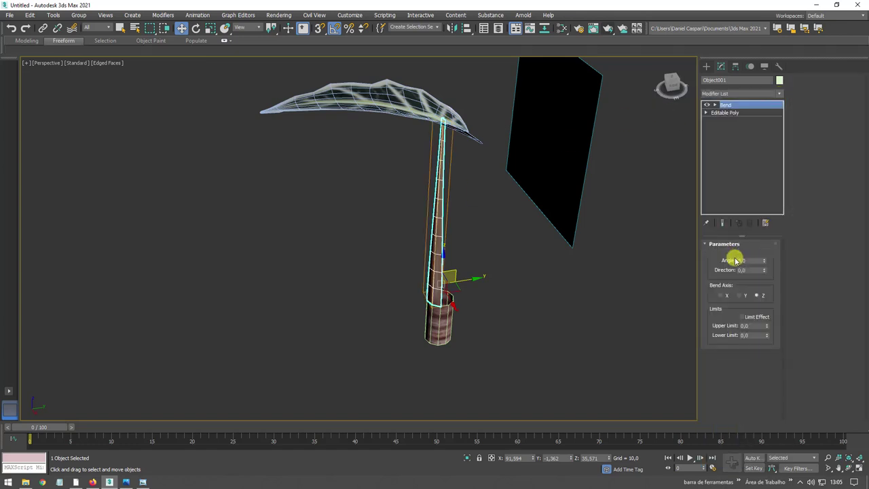
mouse_move(764, 263)
mouse_down()
mouse_move(749, 188)
mouse_move(744, 283)
mouse_up()
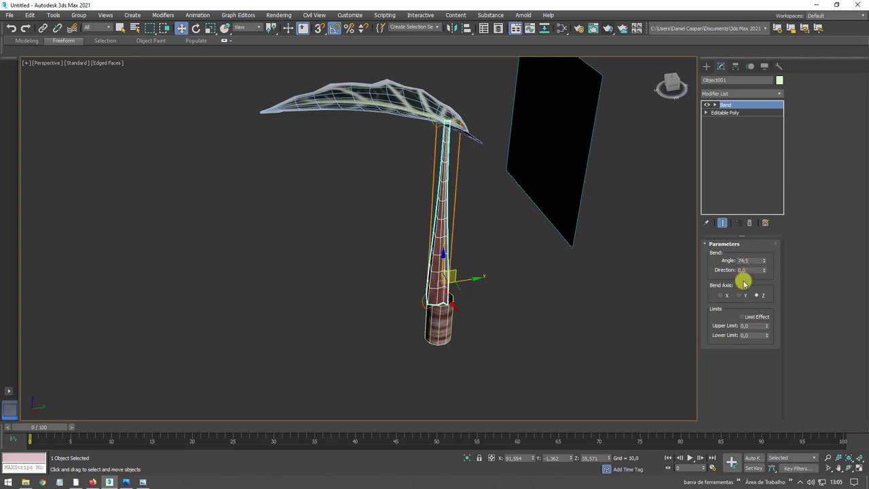
click(741, 295)
drag(764, 254, 752, 253)
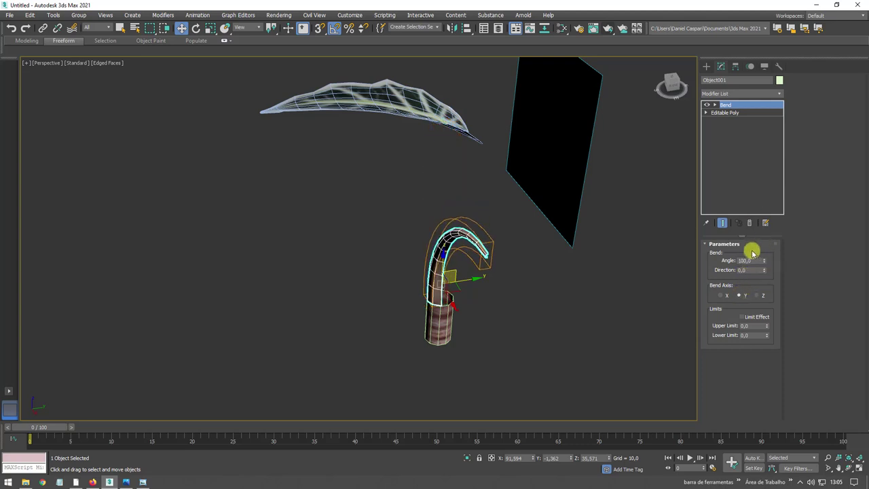
text(90)
key(Return)
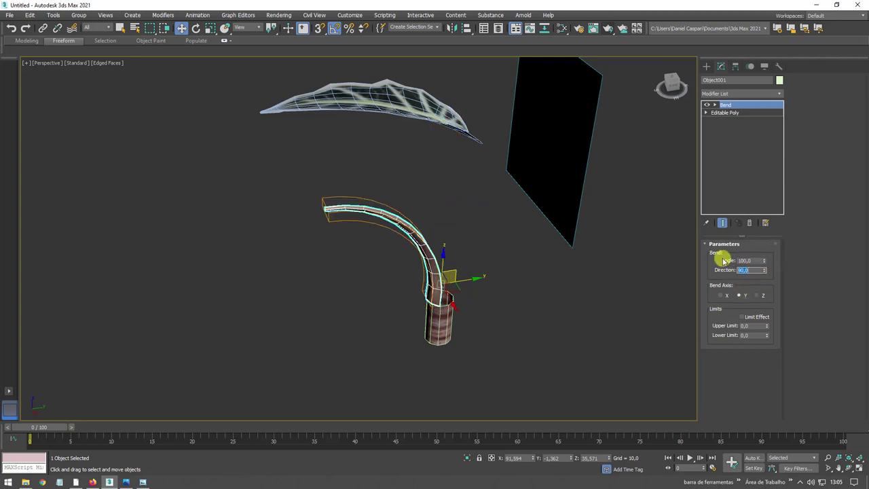
drag(763, 261, 754, 242)
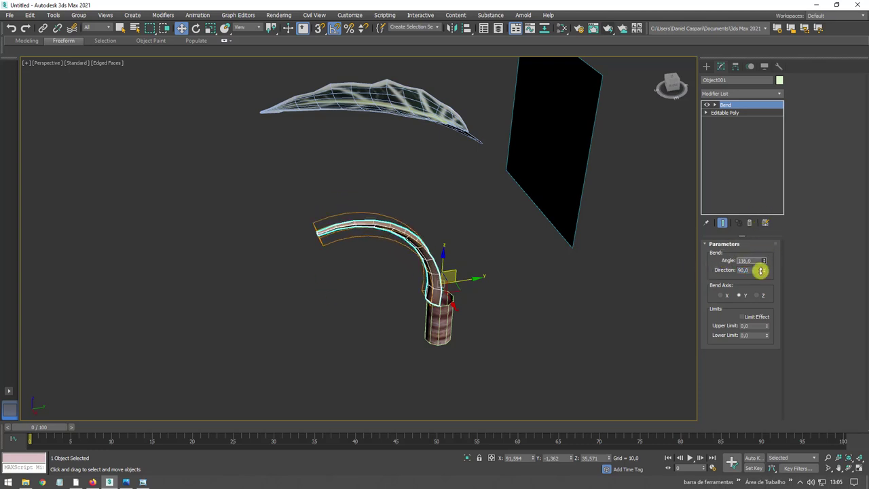
right_click(755, 242)
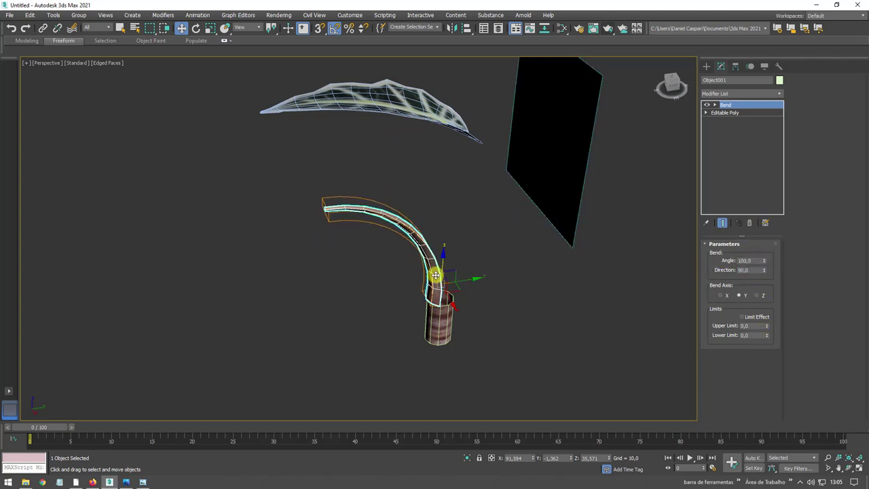
scroll(452, 320, up, 3)
scroll(497, 332, up, 2)
middle_drag(498, 332, 675, 223)
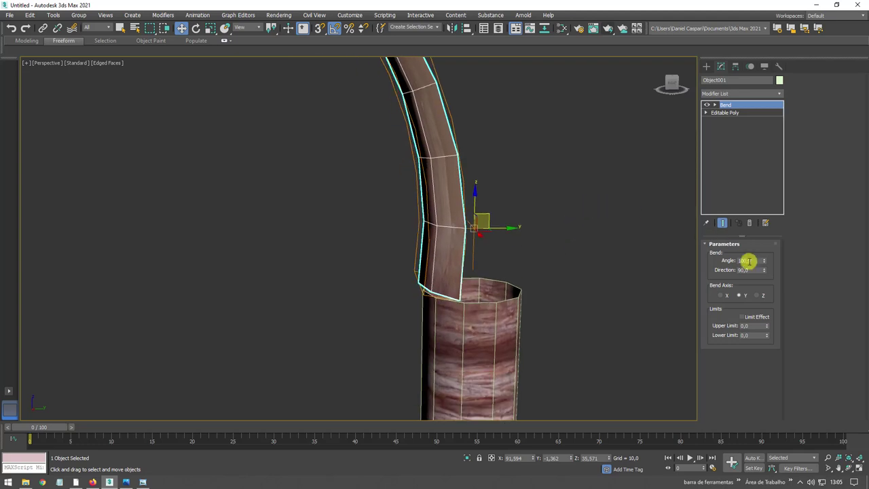
mouse_move(766, 260)
mouse_down()
mouse_move(753, 287)
mouse_move(498, 237)
mouse_up()
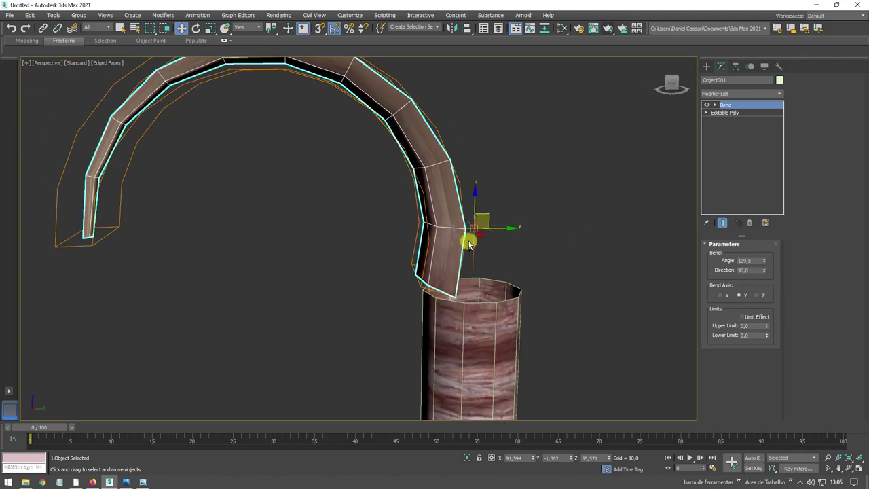
Step: Enable Limit Effect with Upper Limit 92,232 and reset the bend Angle to 0
click(745, 317)
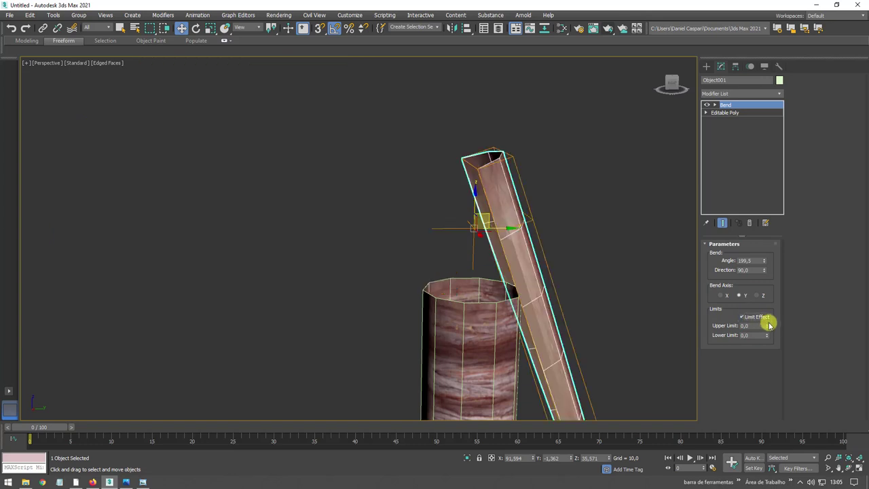
mouse_move(767, 326)
mouse_down()
mouse_move(809, 8)
mouse_move(823, 279)
mouse_up()
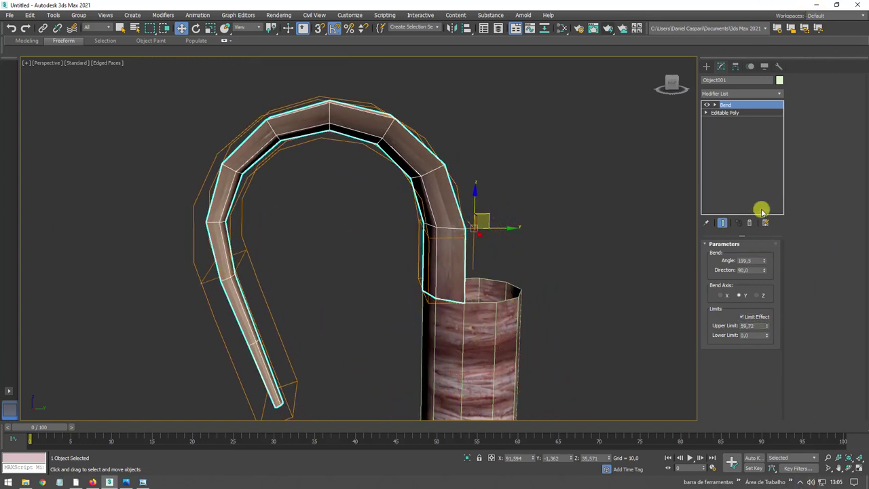
mouse_move(764, 258)
mouse_down()
mouse_move(763, 246)
mouse_move(763, 353)
mouse_move(763, 294)
mouse_move(765, 316)
mouse_up()
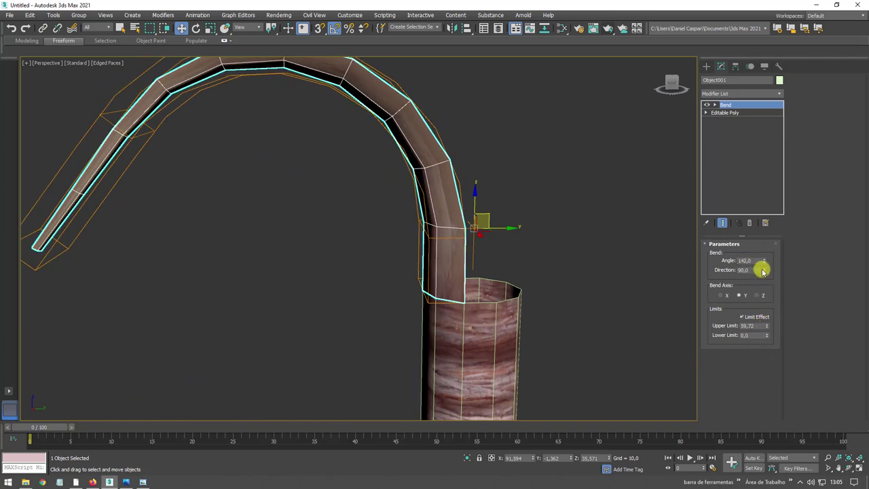
scroll(467, 194, down, 3)
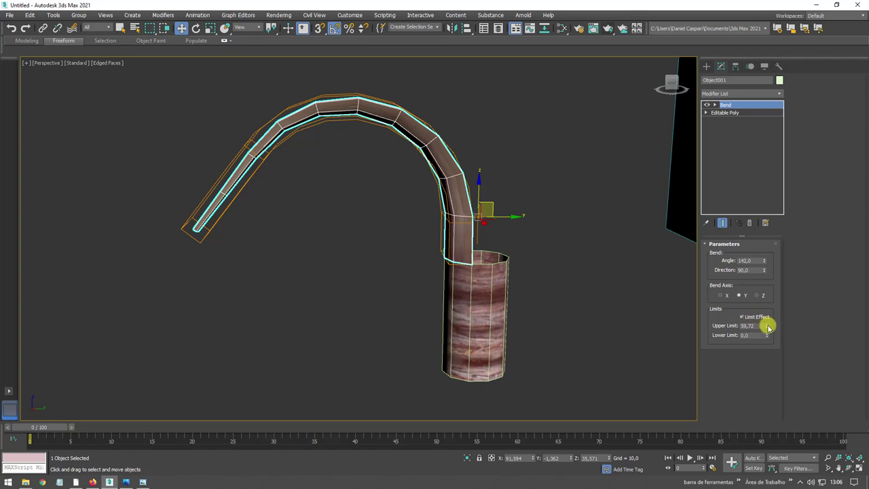
mouse_move(768, 327)
mouse_down()
mouse_move(760, 295)
mouse_move(761, 306)
mouse_move(780, 301)
mouse_move(770, 305)
mouse_move(767, 330)
mouse_up()
mouse_move(559, 171)
alt+middle_down()
mouse_move(539, 229)
mouse_move(524, 234)
mouse_move(471, 111)
mouse_move(462, 236)
mouse_move(516, 251)
alt+middle_up()
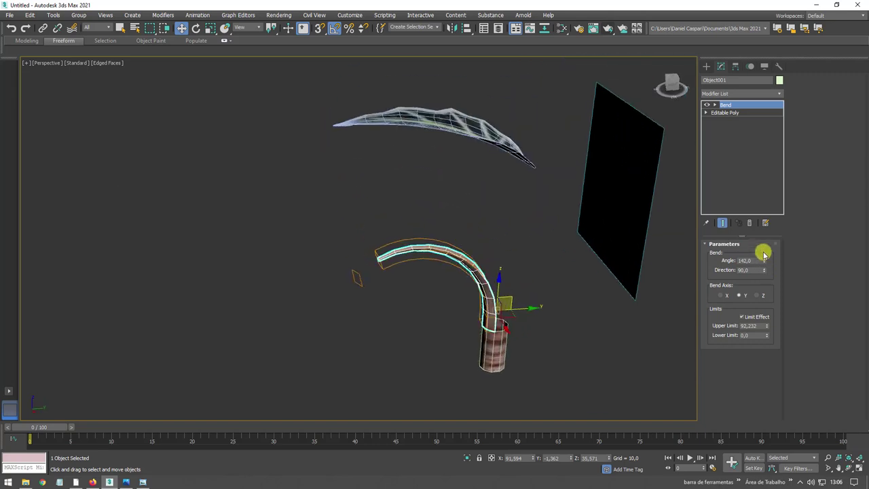
right_click(766, 261)
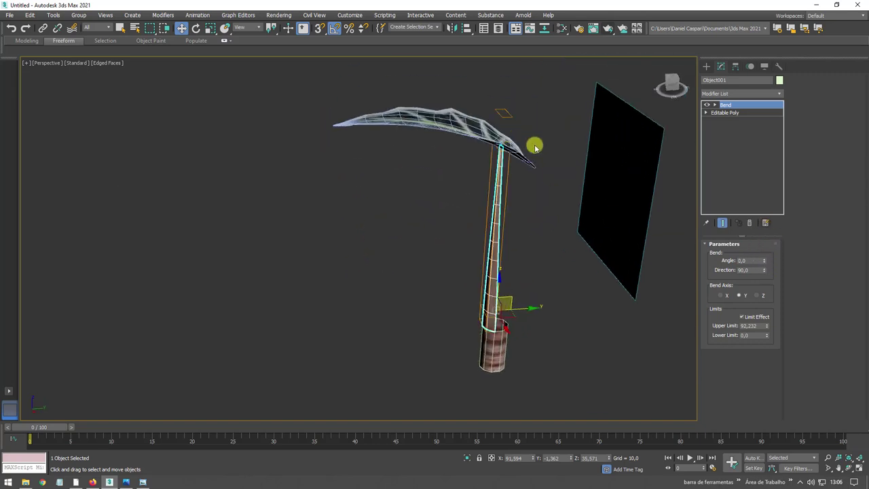
Step: Create a Point helper, Point001, in the scene below the plant
click(477, 148)
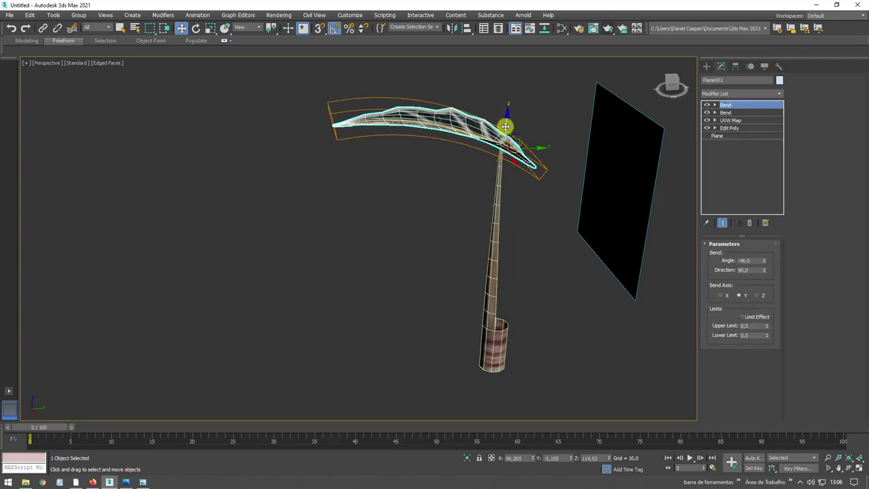
alt+middle_drag(525, 169, 684, 112)
click(707, 66)
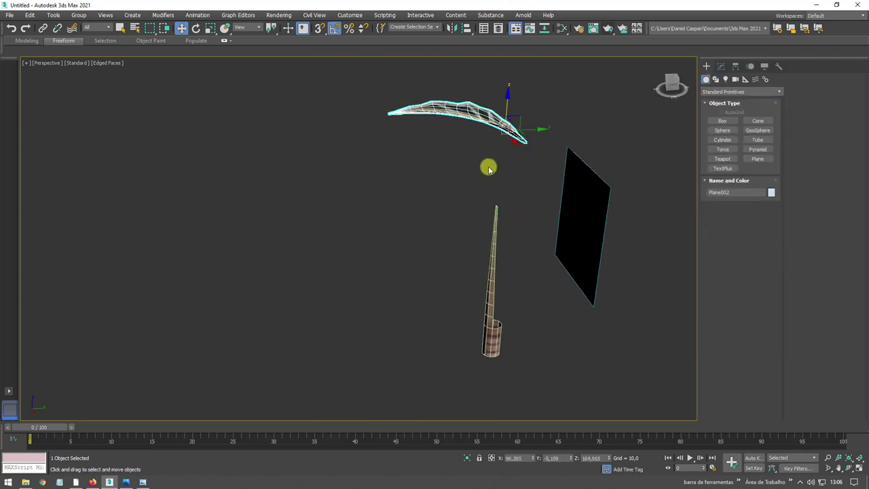
alt+middle_drag(488, 168, 620, 155)
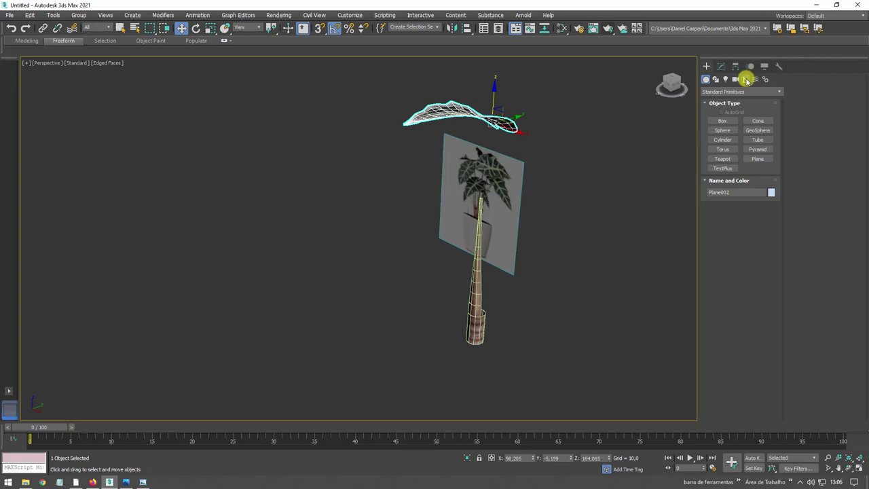
click(746, 80)
click(722, 149)
click(482, 386)
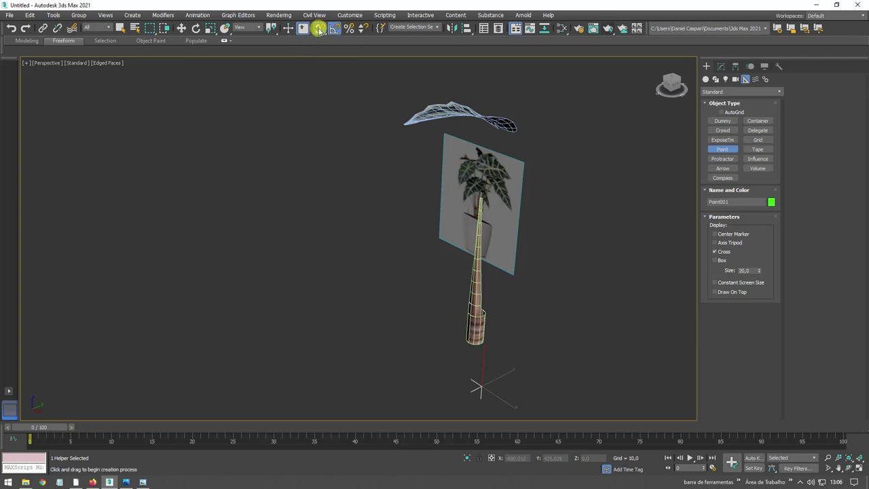
Step: Move Point001 up and vertex-snap it to the top of the Object001 stalk
click(181, 28)
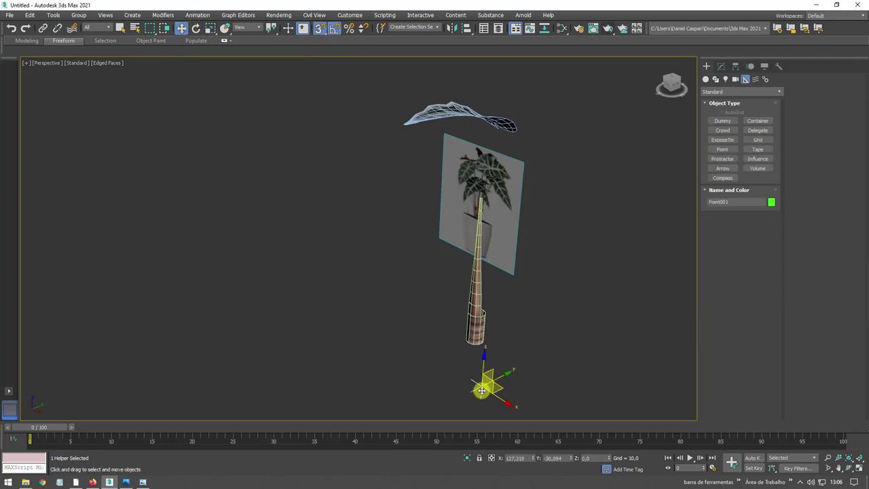
drag(481, 390, 480, 199)
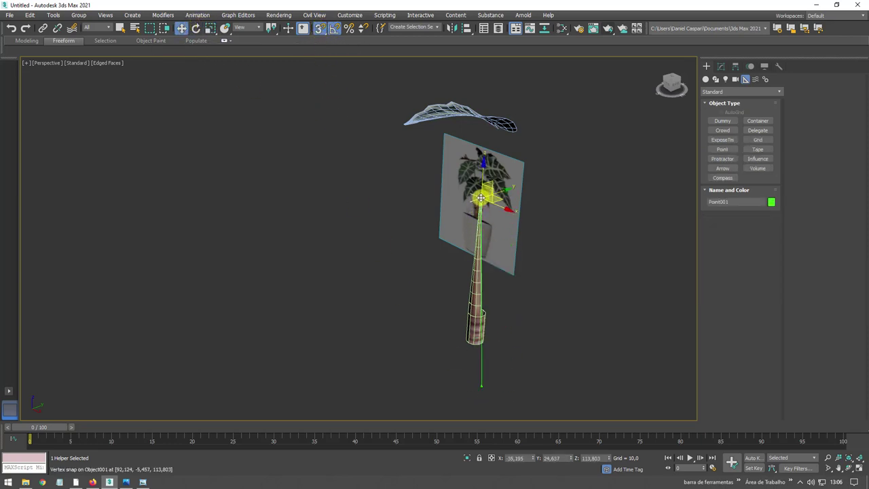
scroll(480, 199, up, 2)
scroll(484, 194, up, 3)
scroll(496, 196, up, 3)
scroll(476, 218, up, 2)
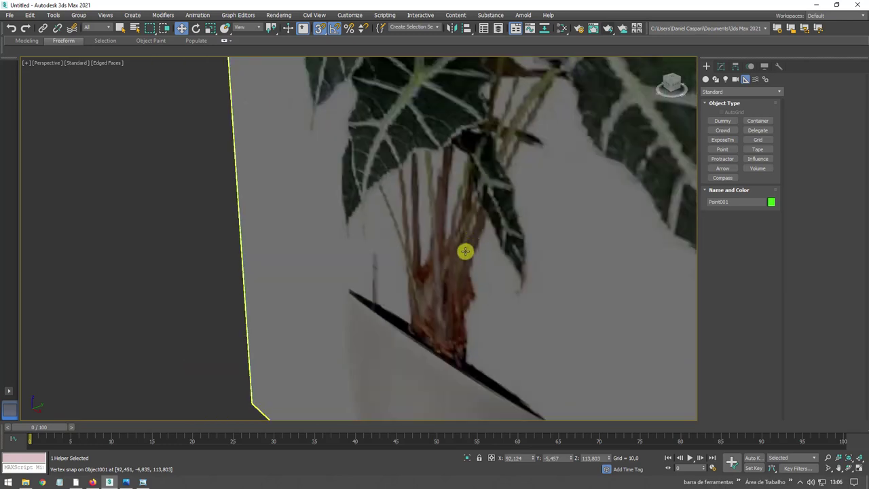
scroll(464, 271, down, 3)
scroll(465, 299, down, 3)
alt+middle_drag(466, 307, 430, 318)
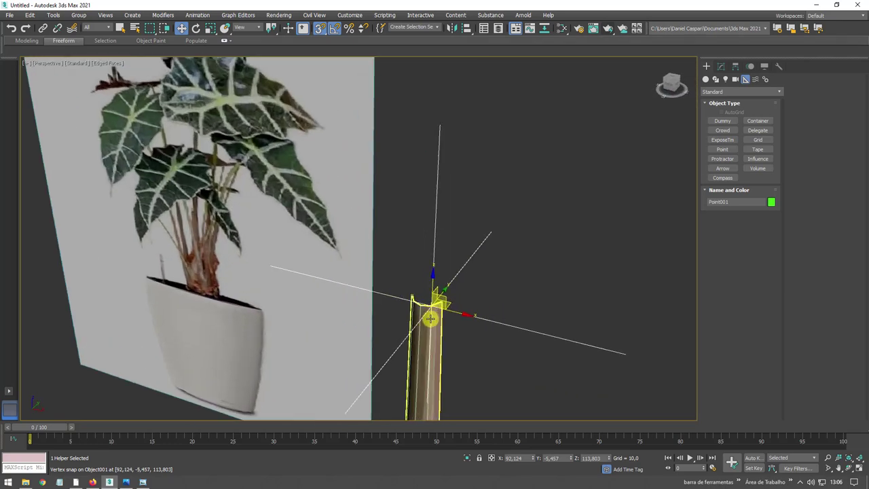
drag(431, 318, 419, 302)
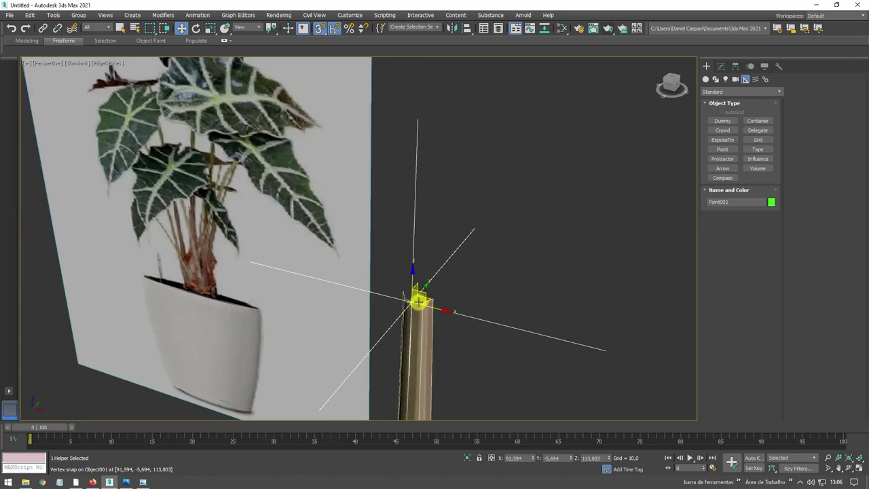
scroll(419, 302, down, 3)
mouse_move(485, 295)
alt+middle_down()
mouse_move(455, 325)
mouse_move(452, 184)
mouse_move(432, 172)
mouse_move(353, 217)
alt+middle_up()
click(426, 257)
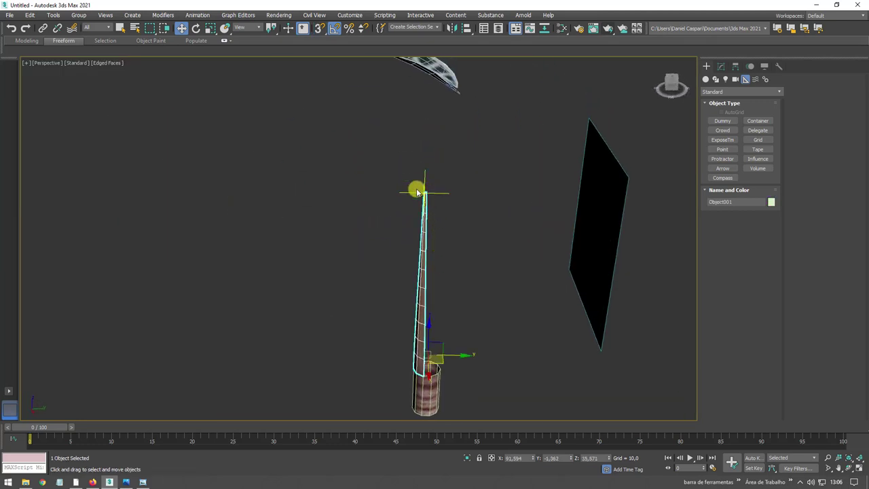
Step: Connect the stem's selected edges in Editable Poly with Slide -67, adding a loop near the top
scroll(417, 192, up, 2)
scroll(446, 202, up, 2)
scroll(436, 213, up, 2)
scroll(421, 217, up, 3)
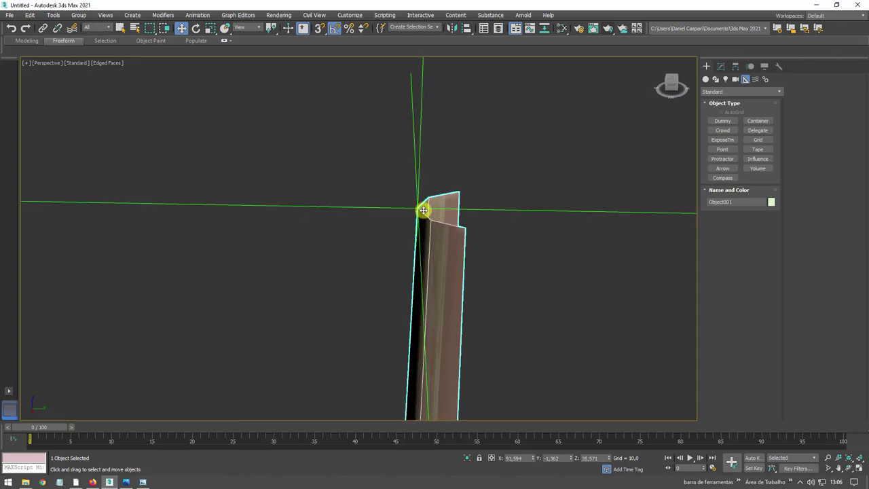
mouse_move(425, 210)
alt+middle_down()
mouse_move(468, 231)
mouse_move(448, 218)
alt+middle_up()
click(722, 66)
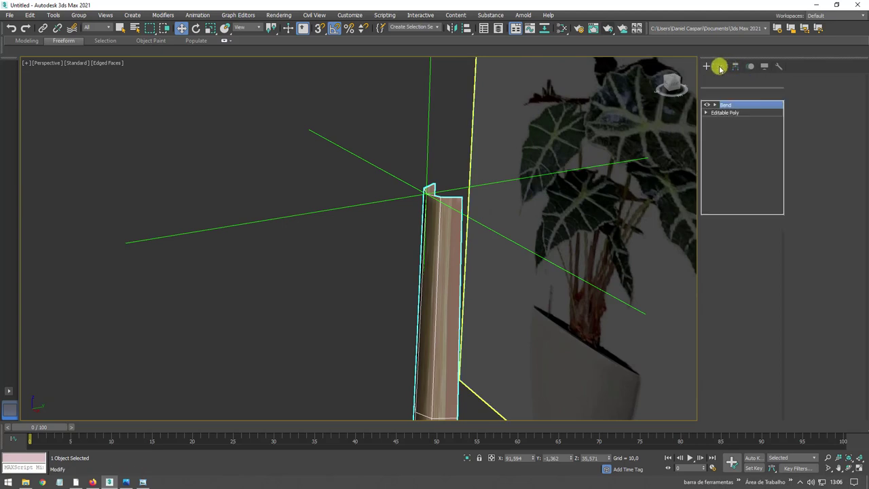
click(722, 113)
click(728, 254)
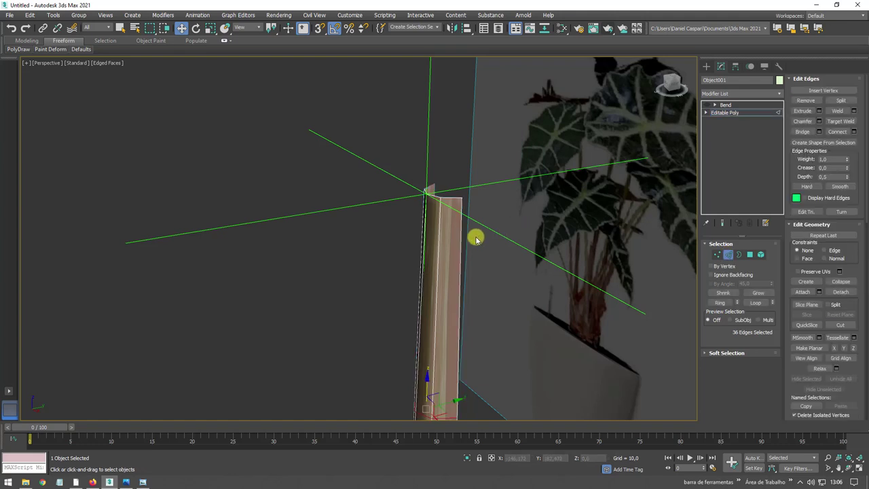
key(ctrl+shift+e)
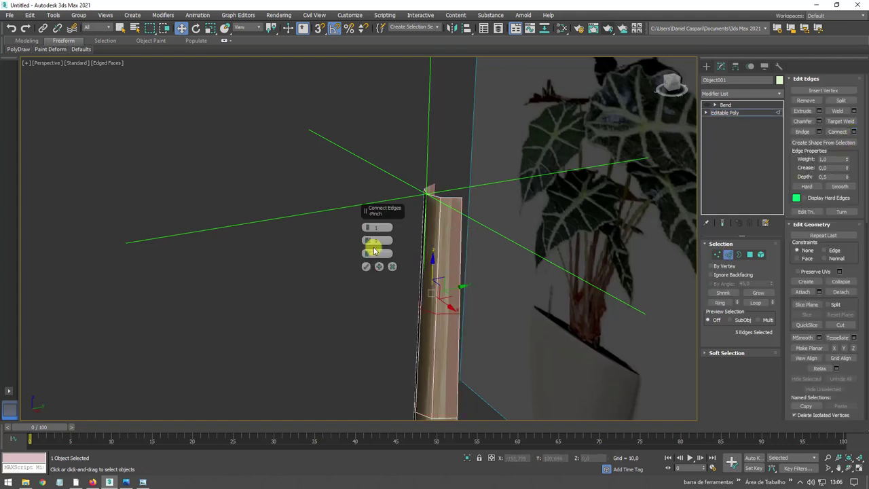
drag(370, 255, 396, 382)
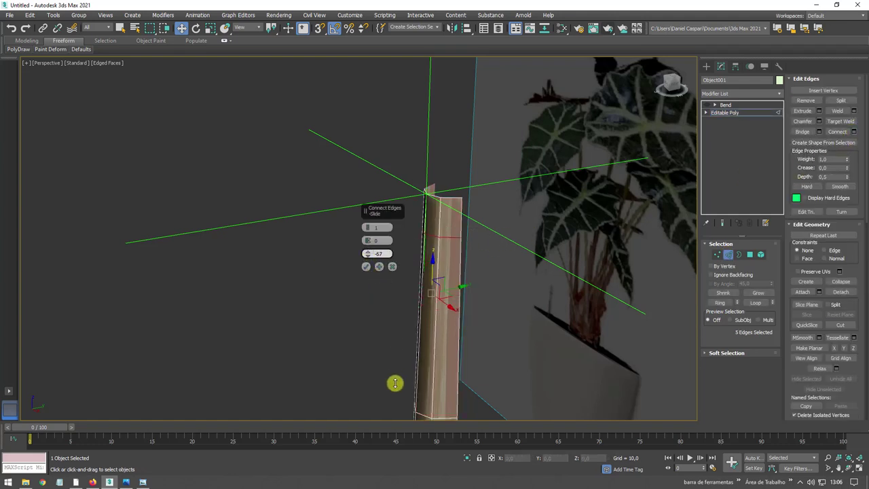
click(366, 267)
click(725, 113)
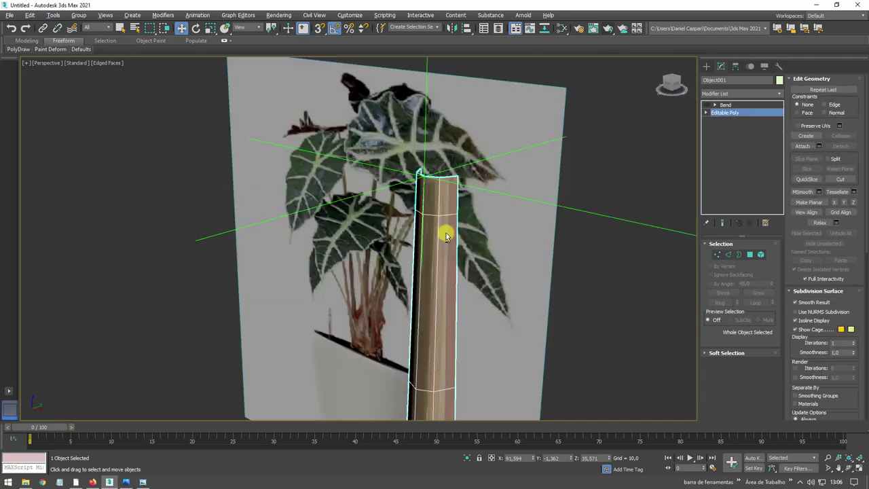
Step: Display Object001's transform controllers in the Motion panel
alt+middle_drag(444, 231, 626, 136)
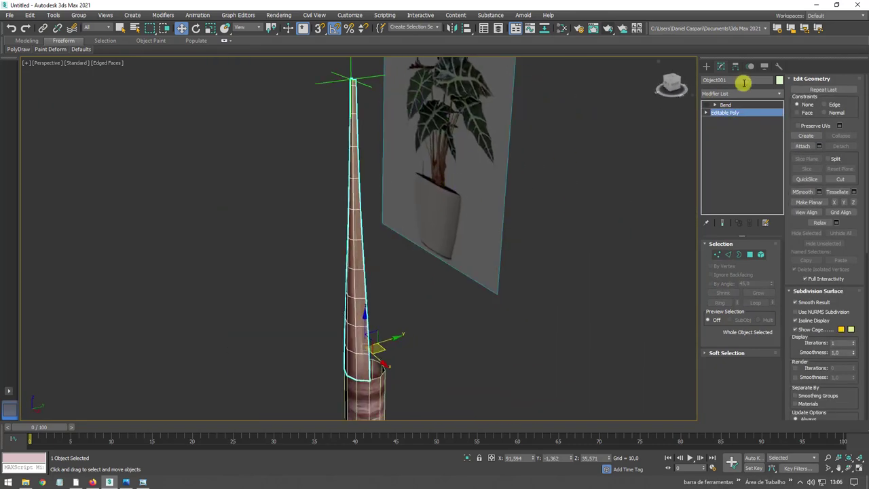
click(750, 66)
mouse_move(550, 133)
middle_down()
mouse_move(531, 157)
mouse_move(611, 204)
middle_up()
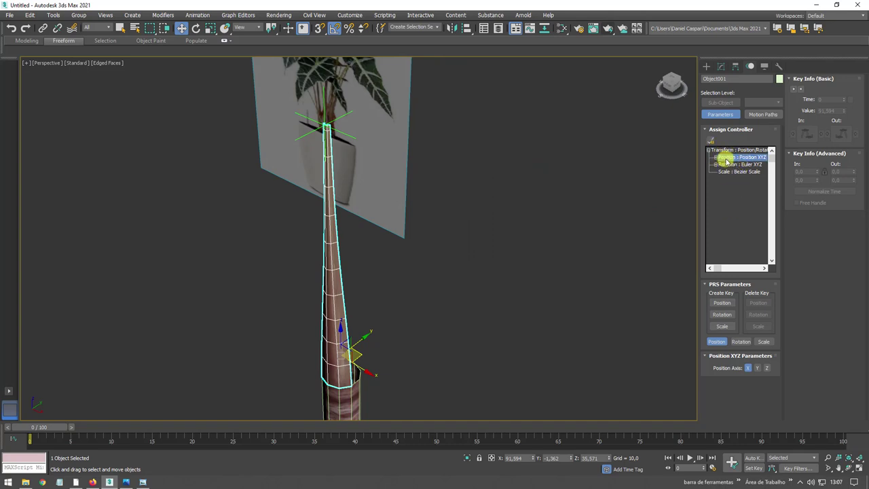
click(710, 141)
drag(427, 152, 499, 118)
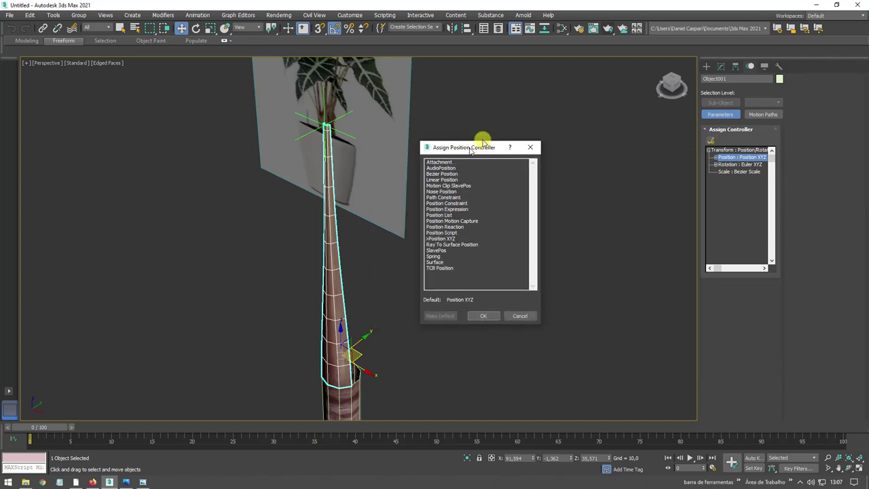
click(458, 133)
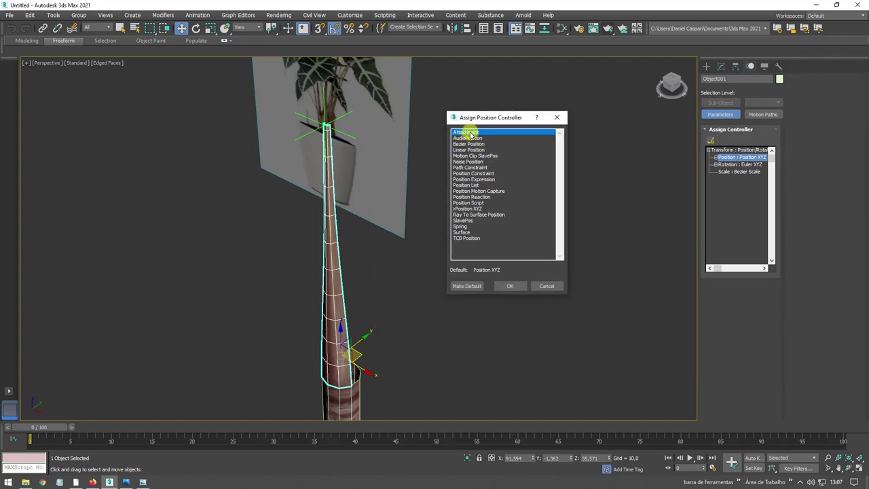
click(508, 285)
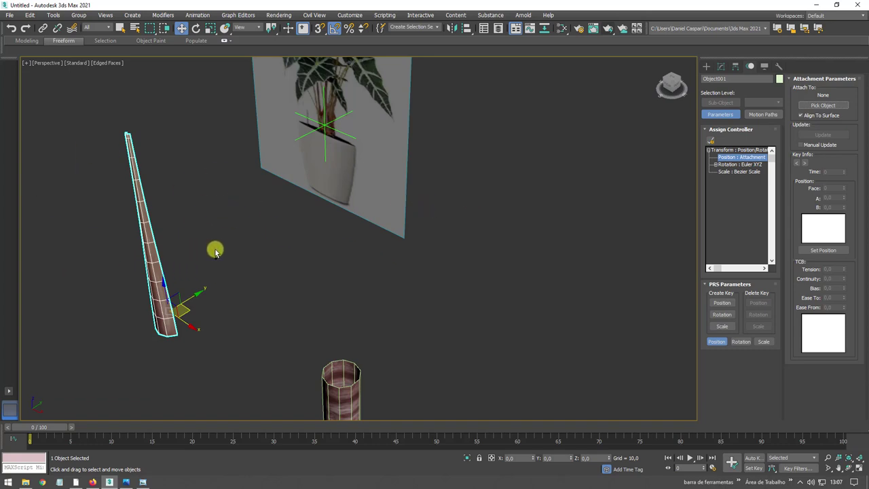
key(ctrl+z)
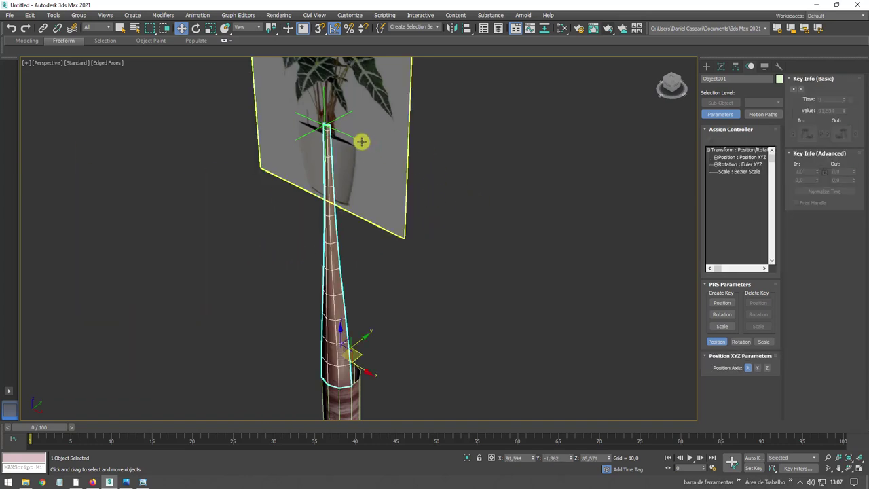
Step: Select Point001 and assign an Attachment controller to its Position XYZ track
click(324, 110)
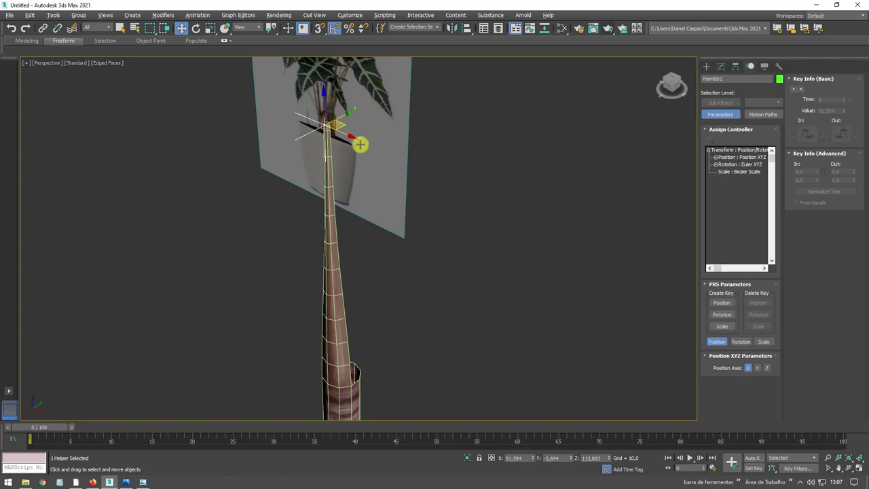
mouse_move(359, 142)
alt+middle_down()
mouse_move(349, 107)
mouse_move(419, 204)
mouse_move(407, 175)
alt+middle_up()
click(735, 158)
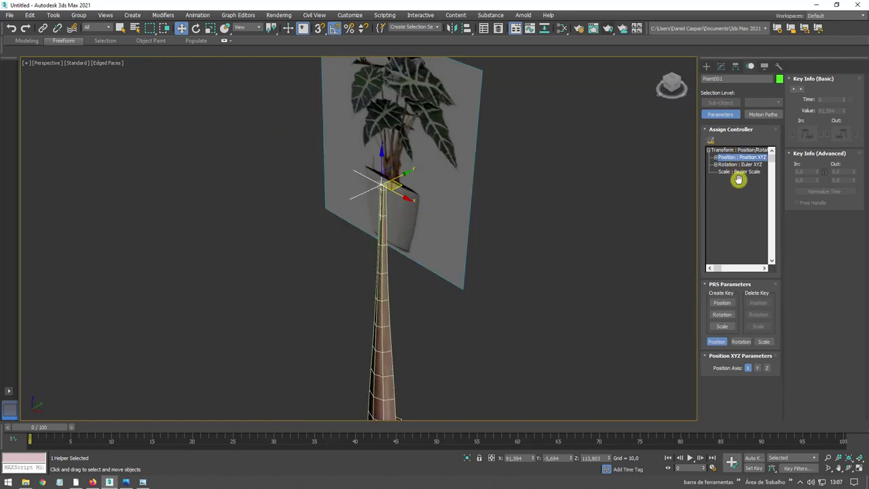
click(710, 140)
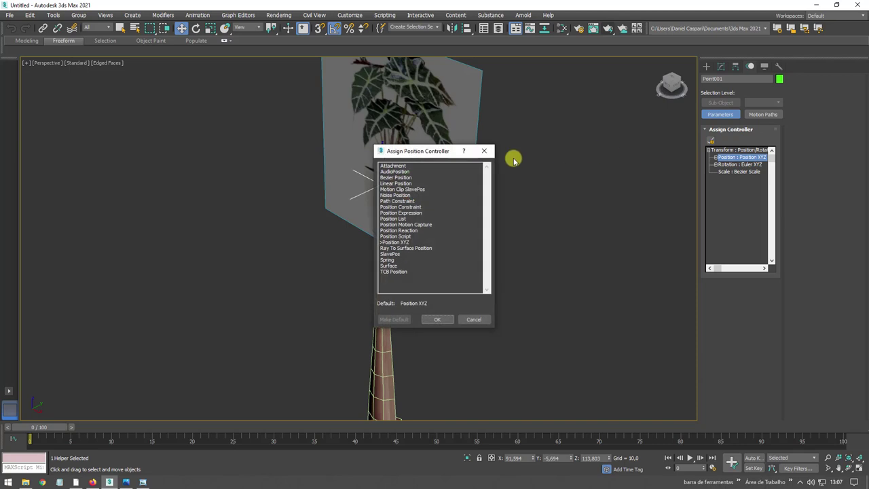
double_click(388, 166)
mouse_move(570, 264)
alt+middle_down()
mouse_move(598, 213)
mouse_move(668, 179)
alt+middle_up()
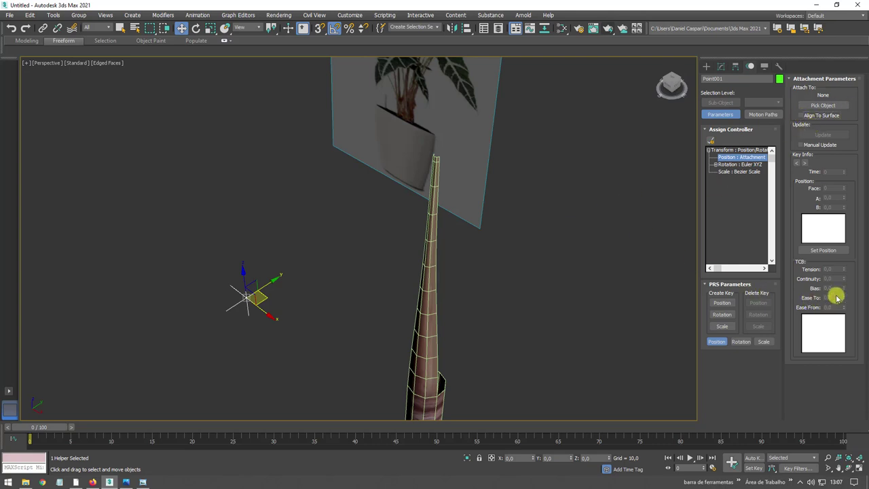
Step: Set an attachment position key for Point001 at face 4 with A and B at 0,333
click(823, 251)
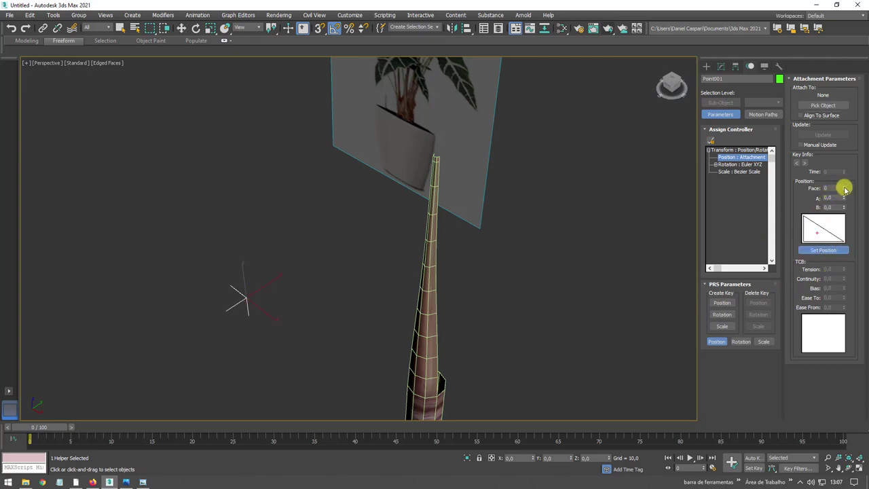
click(844, 186)
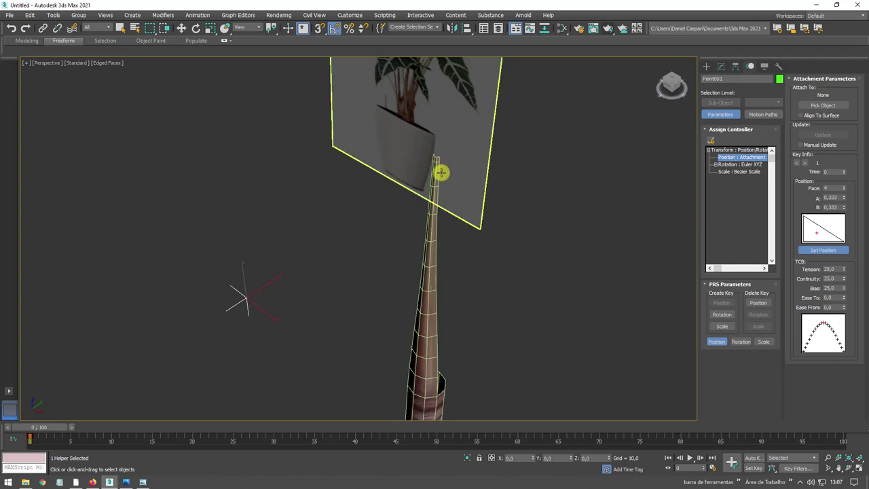
scroll(443, 170, up, 2)
scroll(376, 246, down, 3)
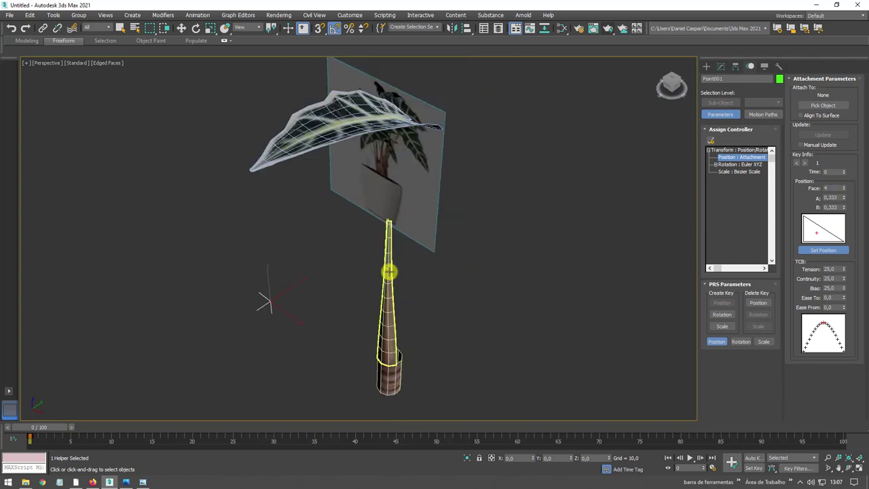
middle_drag(388, 270, 438, 254)
scroll(401, 294, up, 2)
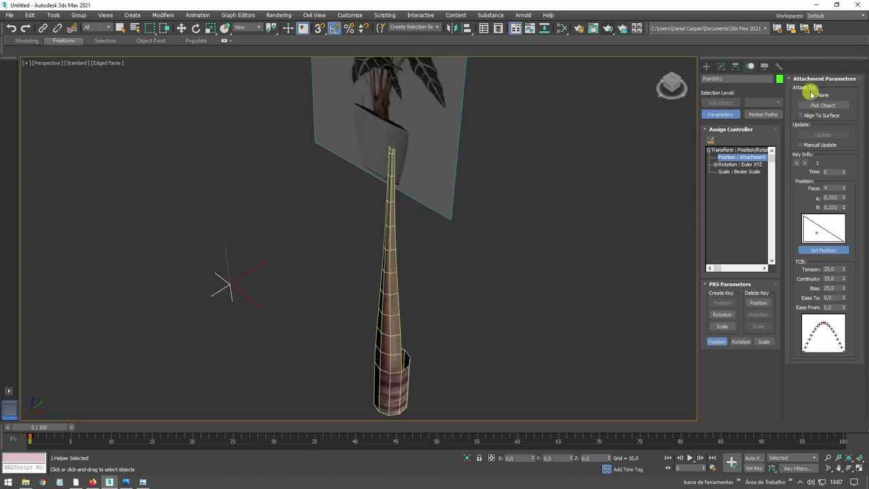
Step: Pick the stem Object001 as Point001's attachment object
click(827, 104)
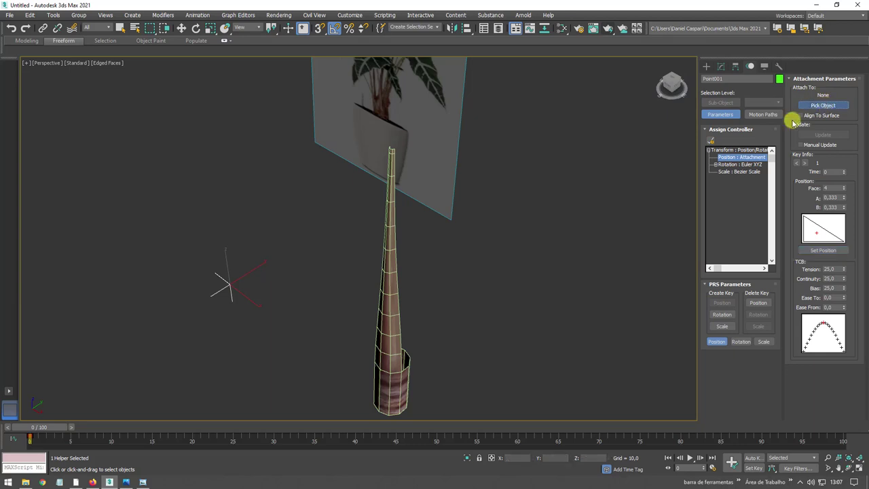
click(389, 257)
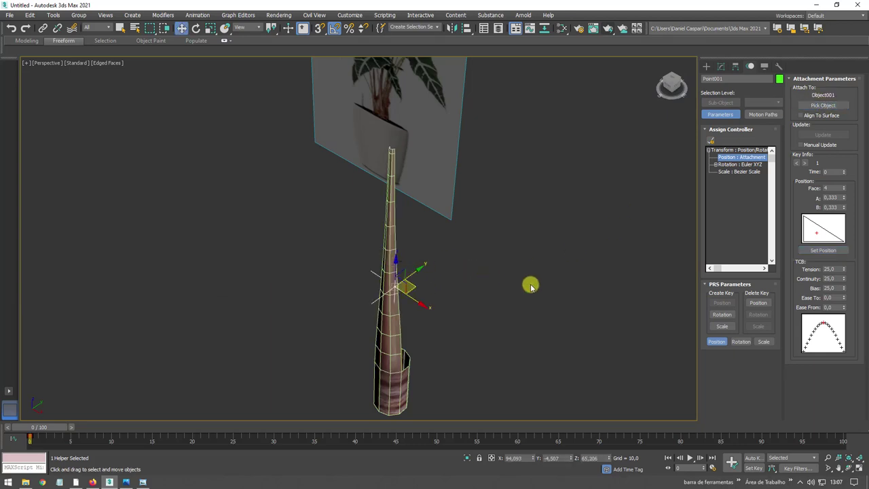
alt+middle_drag(530, 285, 605, 270)
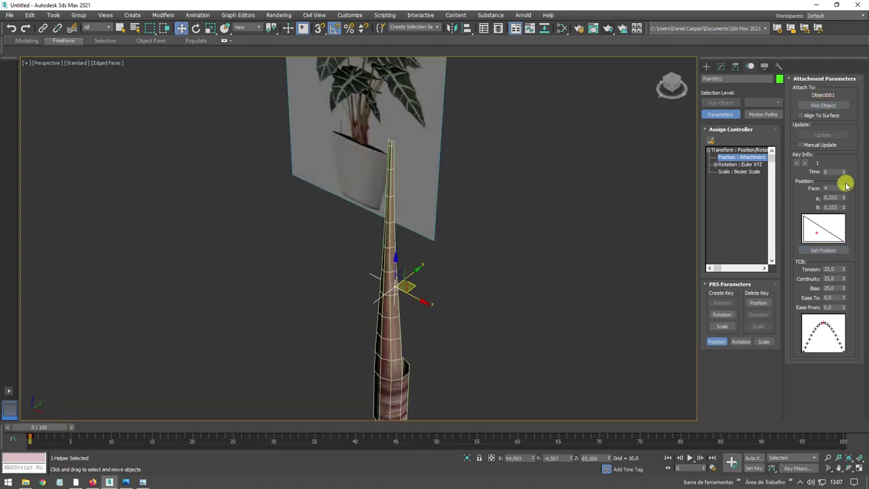
Step: Set the attachment to face 9 with A at 0,858 so Point001 sits at the stem top
drag(844, 187, 843, 186)
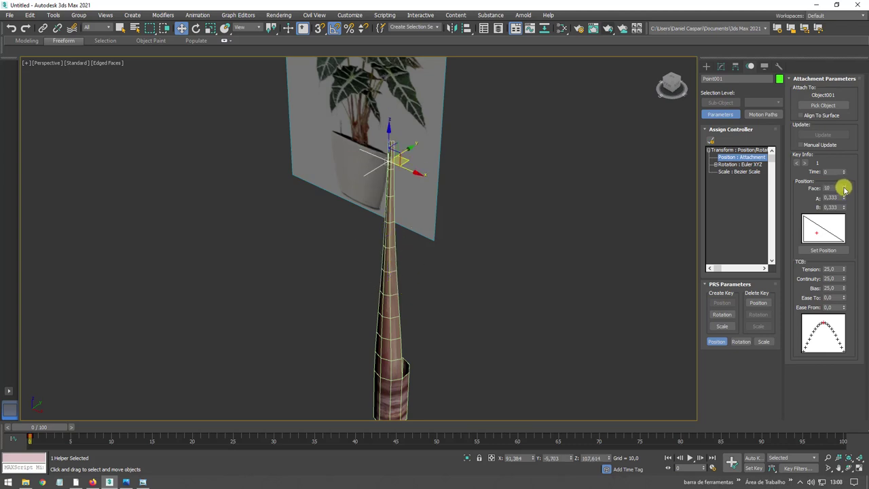
drag(844, 186, 845, 187)
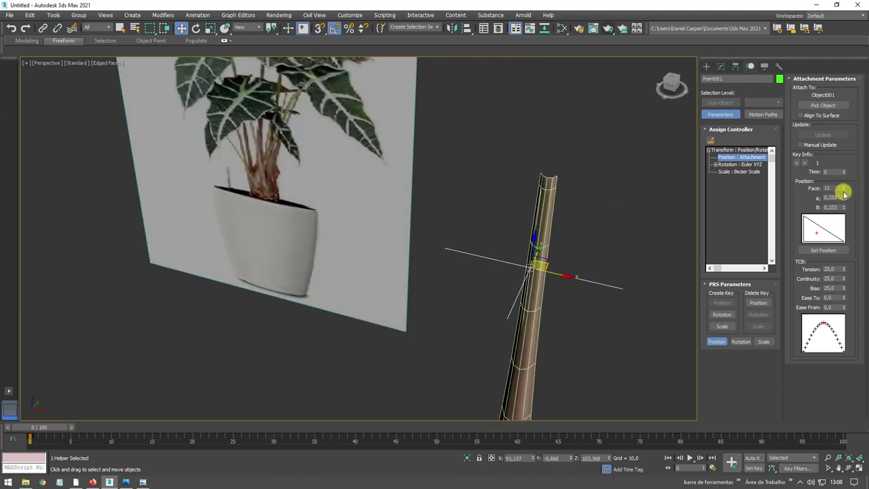
drag(845, 192, 845, 189)
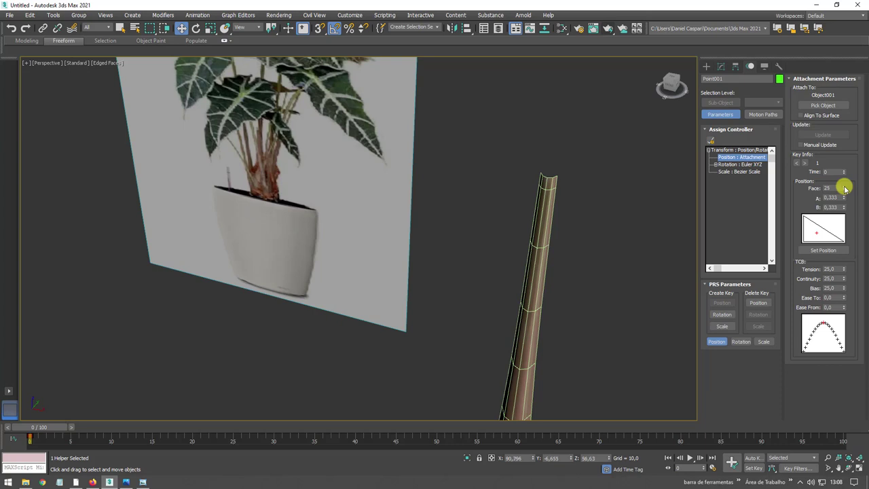
mouse_move(844, 188)
mouse_down()
mouse_move(846, 200)
mouse_move(835, 206)
mouse_up()
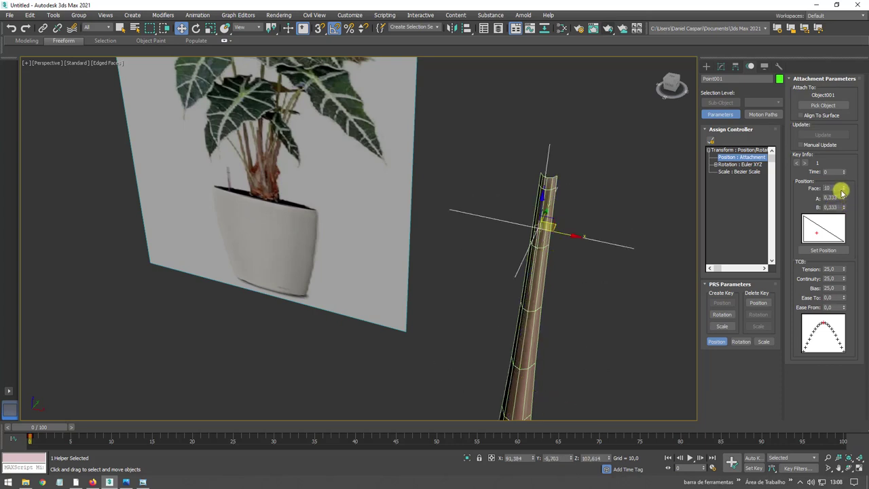
click(843, 190)
mouse_move(600, 215)
alt+middle_down()
mouse_move(629, 202)
mouse_move(637, 218)
alt+middle_up()
click(844, 191)
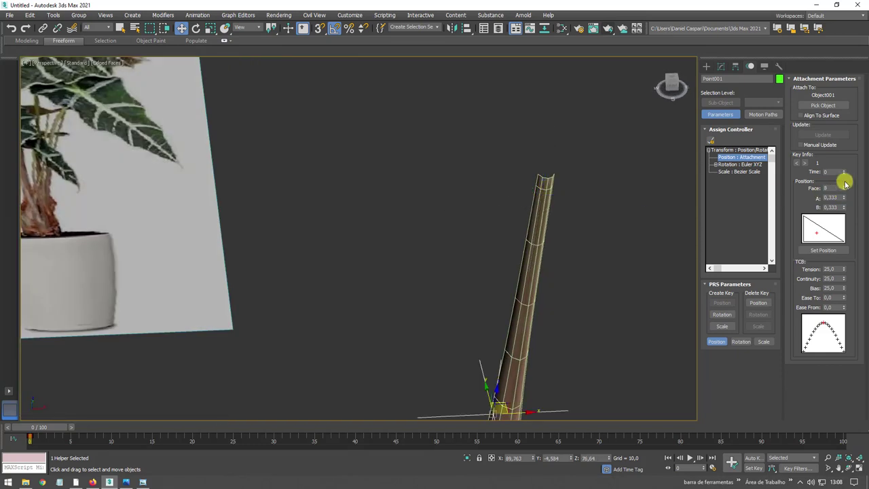
click(844, 186)
scroll(643, 200, up, 2)
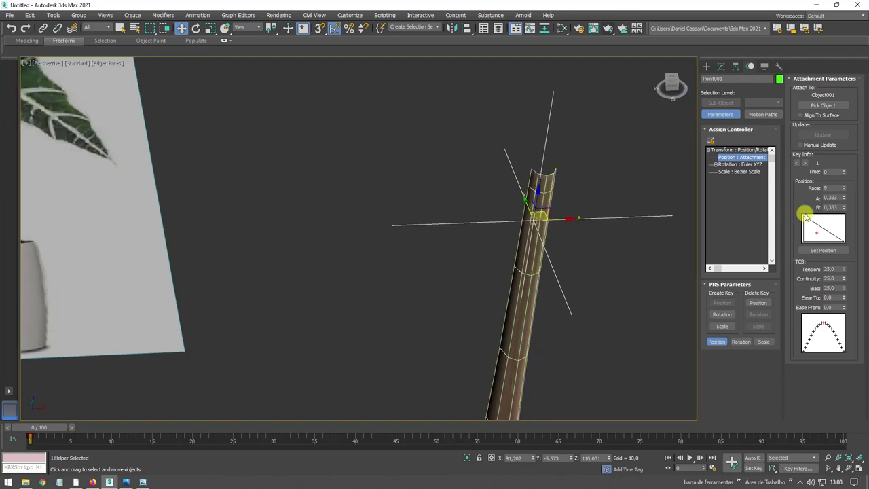
mouse_move(845, 199)
mouse_down()
mouse_move(848, 155)
mouse_move(831, 163)
mouse_up()
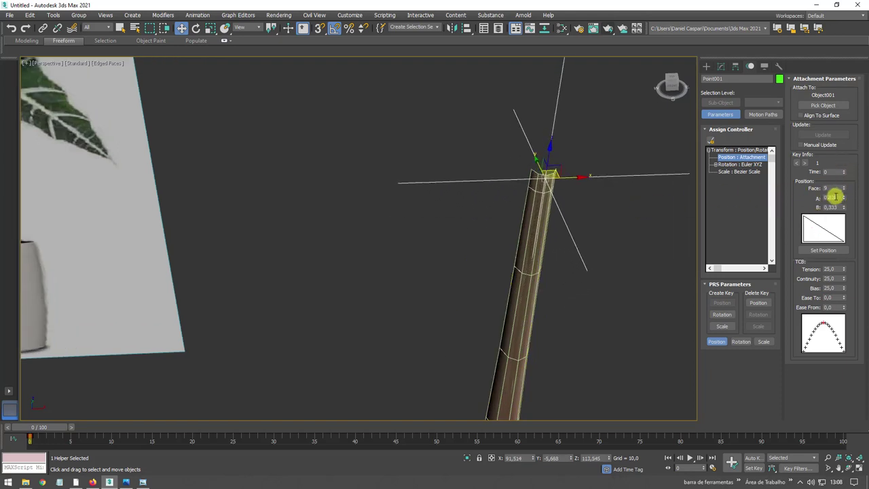
drag(843, 197, 845, 194)
mouse_move(640, 204)
alt+middle_down()
mouse_move(656, 215)
mouse_move(520, 174)
mouse_move(486, 253)
mouse_move(510, 262)
mouse_move(708, 275)
alt+middle_up()
click(472, 254)
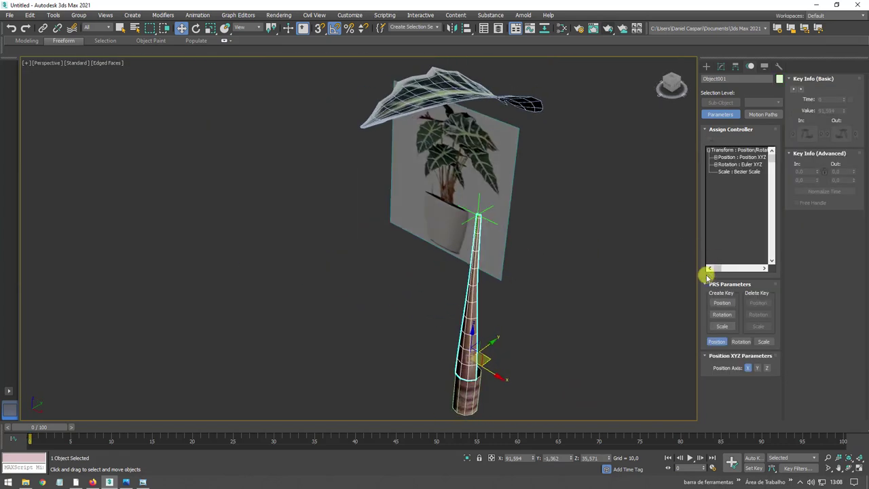
Step: Test-bend the stem with its Bend Angle, then return it to 0
click(721, 66)
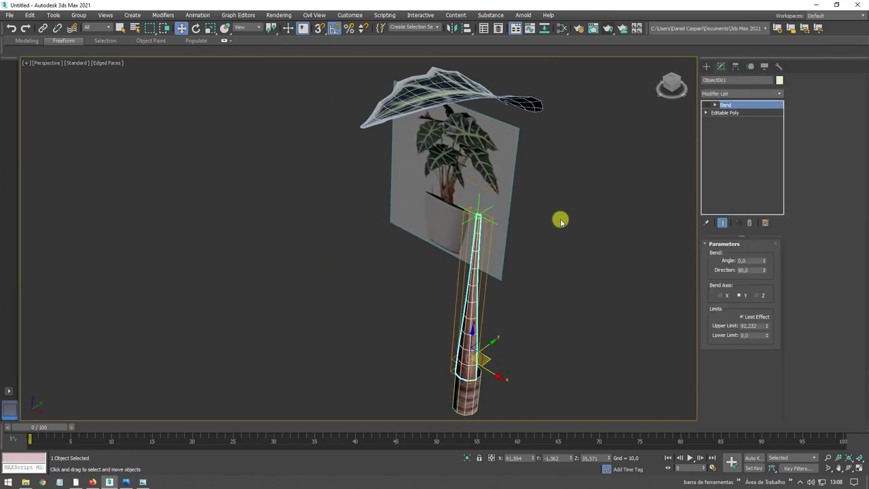
middle_drag(559, 219, 571, 174)
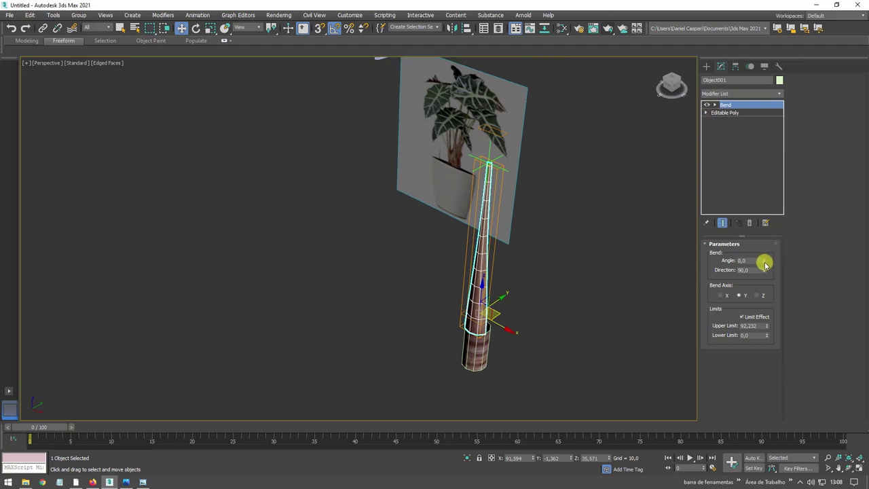
mouse_move(764, 264)
mouse_down()
mouse_move(749, 136)
mouse_move(749, 245)
mouse_move(686, 174)
mouse_move(584, 206)
mouse_up()
middle_drag(584, 206, 536, 258)
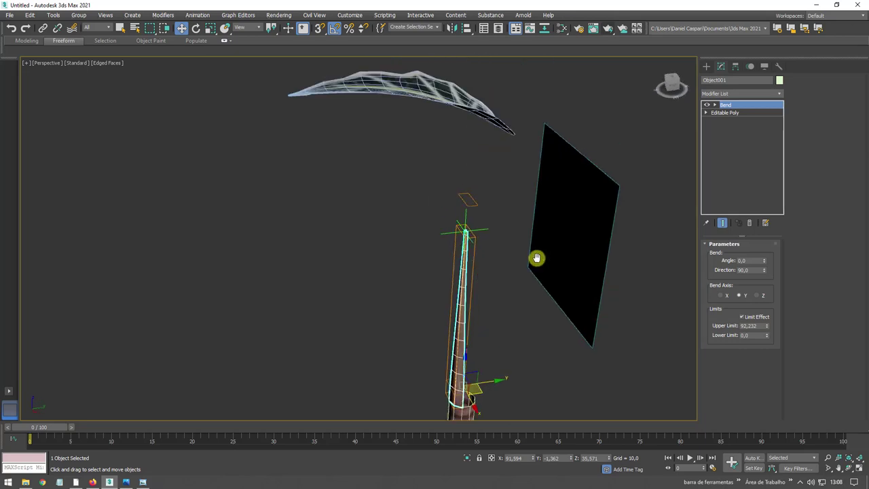
Step: Move Plane002 down so the leaf's base rests over the stem tip
click(491, 128)
alt+middle_drag(523, 190, 510, 132)
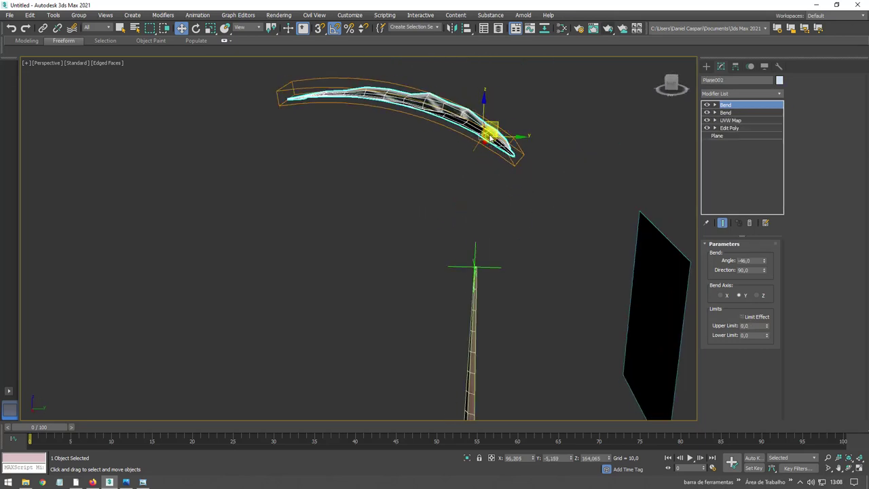
drag(496, 121, 461, 231)
scroll(473, 285, up, 5)
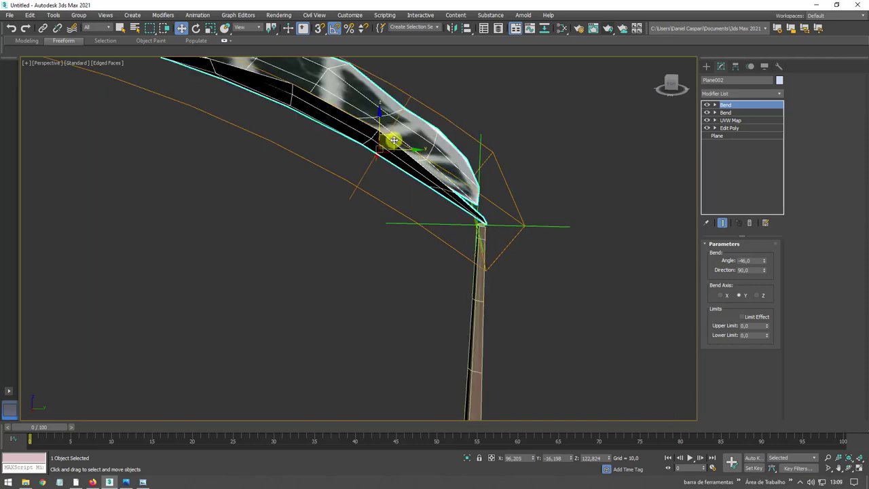
mouse_move(395, 140)
mouse_down()
mouse_move(481, 194)
mouse_move(487, 181)
mouse_move(429, 155)
mouse_up()
mouse_move(435, 146)
alt+middle_down()
mouse_move(505, 217)
mouse_move(549, 223)
mouse_move(336, 359)
mouse_move(355, 280)
alt+middle_up()
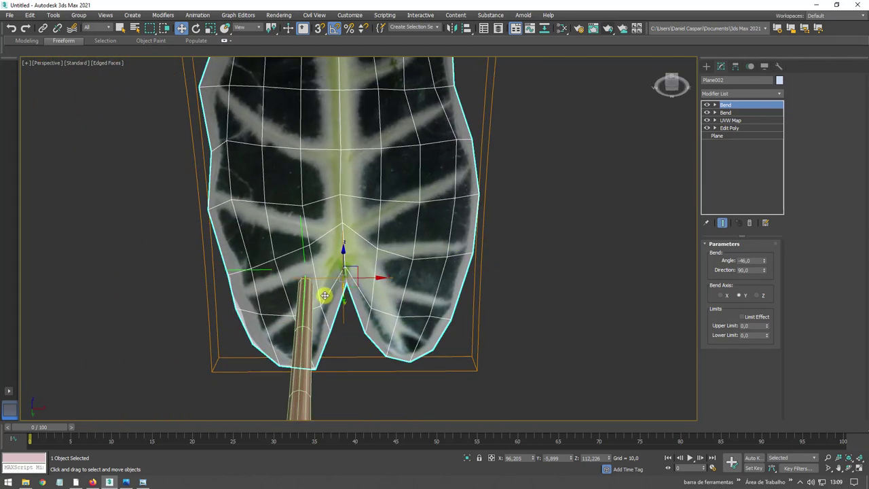
mouse_move(365, 281)
mouse_down()
mouse_move(359, 259)
mouse_move(469, 156)
mouse_up()
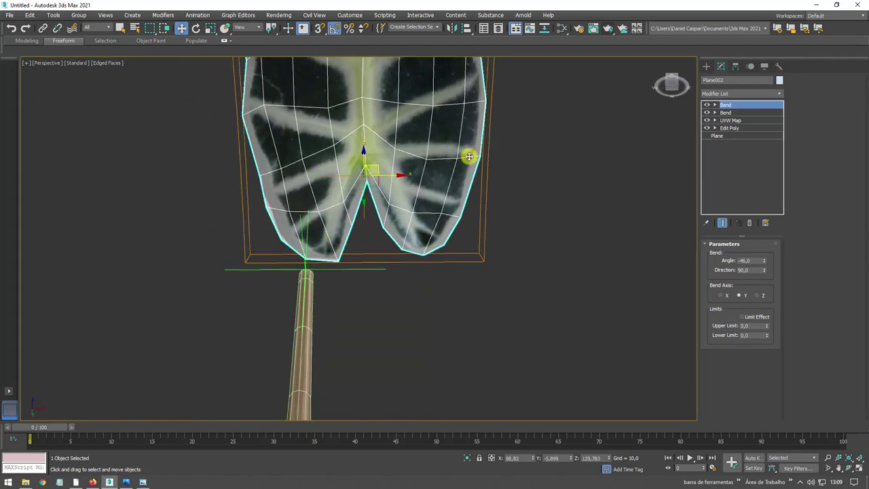
Step: Align the leaf to Point001 pivot-to-pivot on X, Y and Z positions
click(462, 30)
click(353, 270)
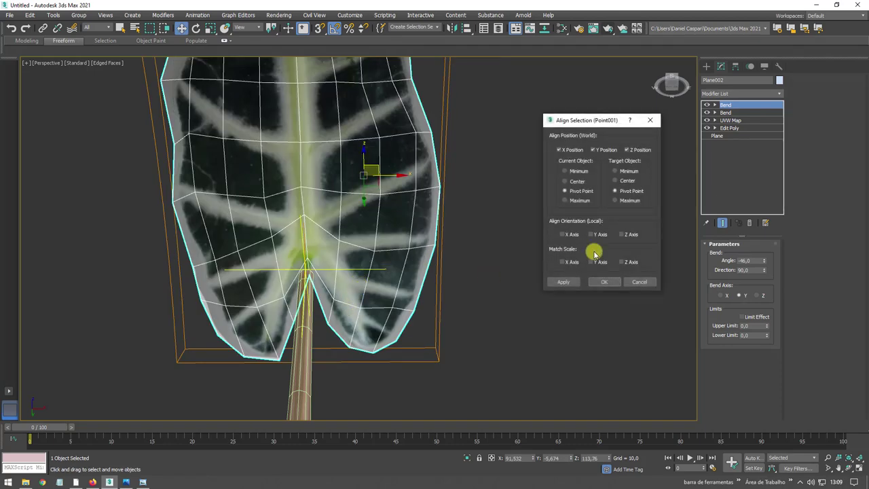
click(603, 284)
Step: Nudge the leaf down so its notched base sits on the stem tip
mouse_move(450, 281)
alt+middle_down()
mouse_move(378, 306)
mouse_move(408, 310)
alt+middle_up()
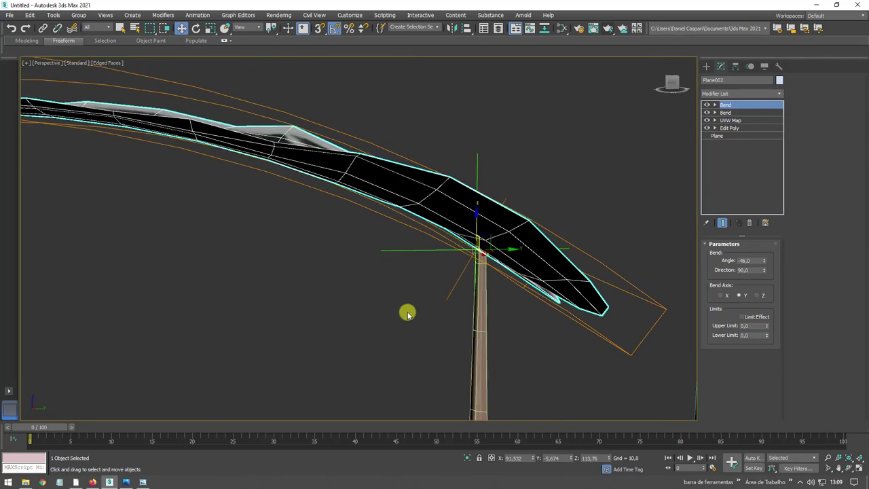
scroll(479, 242, up, 3)
scroll(430, 247, up, 3)
drag(429, 248, 434, 242)
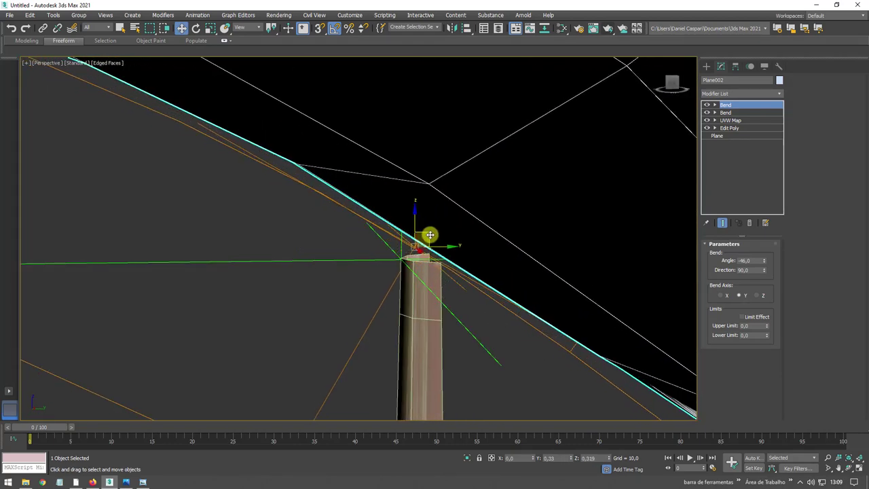
mouse_move(435, 242)
alt+middle_down()
mouse_move(442, 281)
mouse_move(440, 243)
mouse_move(451, 259)
mouse_move(439, 254)
mouse_move(441, 287)
mouse_move(440, 272)
alt+middle_up()
mouse_move(441, 272)
mouse_down()
mouse_move(440, 303)
mouse_move(438, 290)
mouse_up()
mouse_move(438, 290)
alt+middle_down()
mouse_move(469, 276)
mouse_move(444, 253)
mouse_move(411, 315)
mouse_move(418, 305)
alt+middle_up()
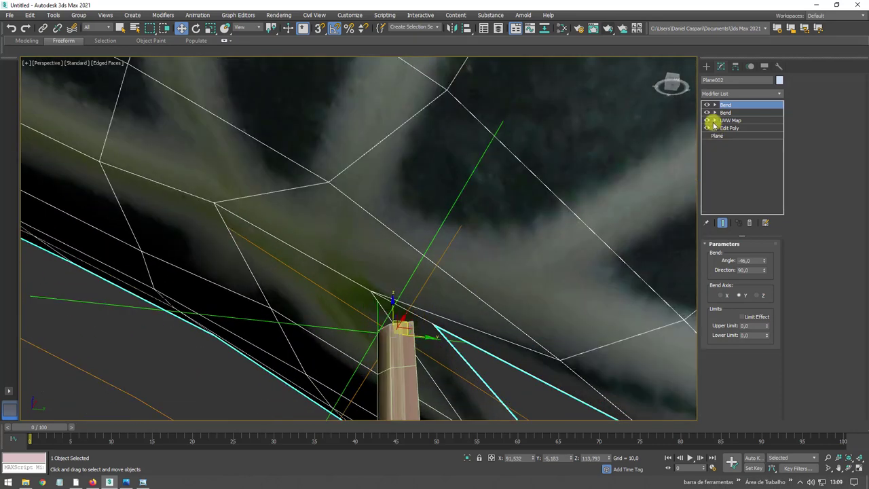
Step: Briefly enter the leaf's vertex level, then return to its Bend modifier
click(715, 129)
click(731, 135)
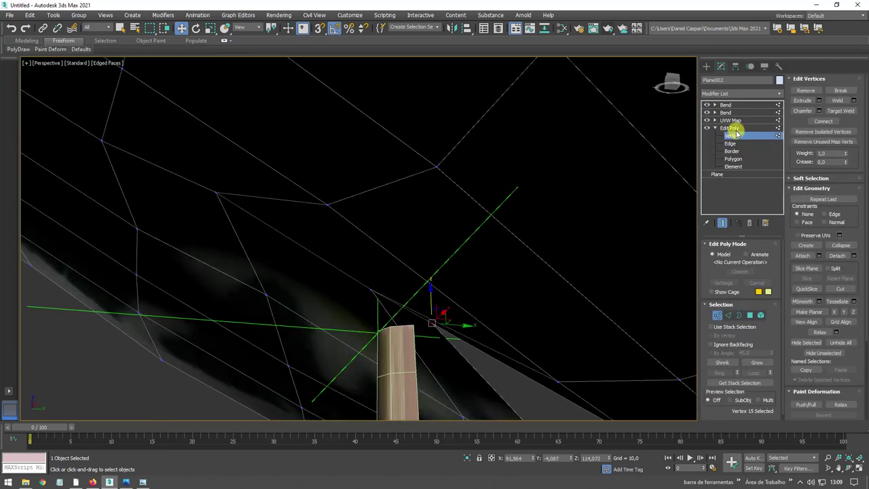
click(730, 127)
click(726, 104)
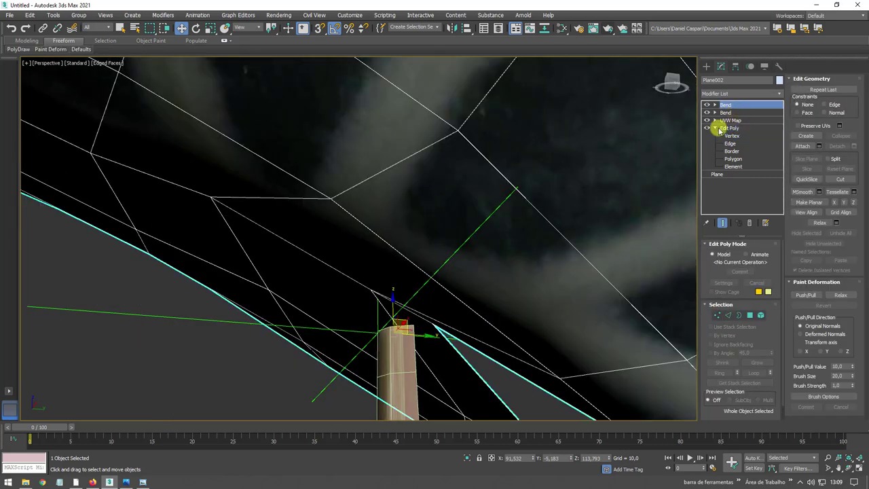
Step: In the stem's Editable Poly, select the top vertices and raise the top-left one in Z
click(403, 360)
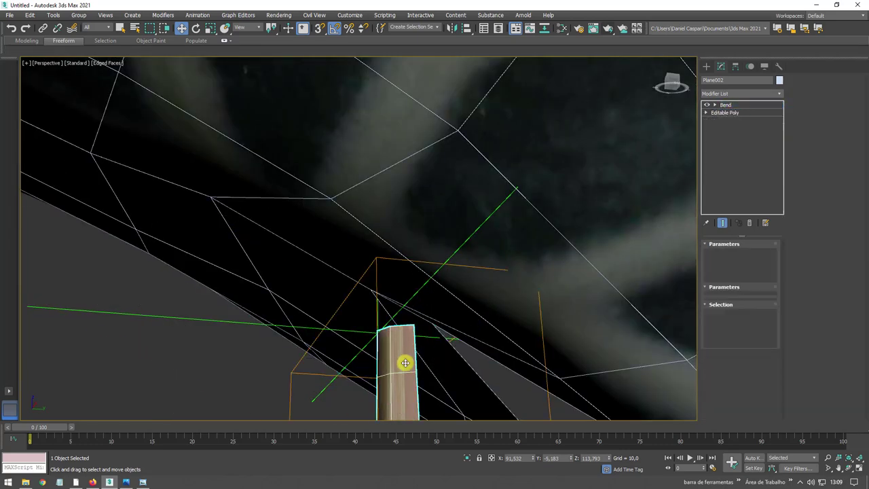
click(707, 113)
click(723, 120)
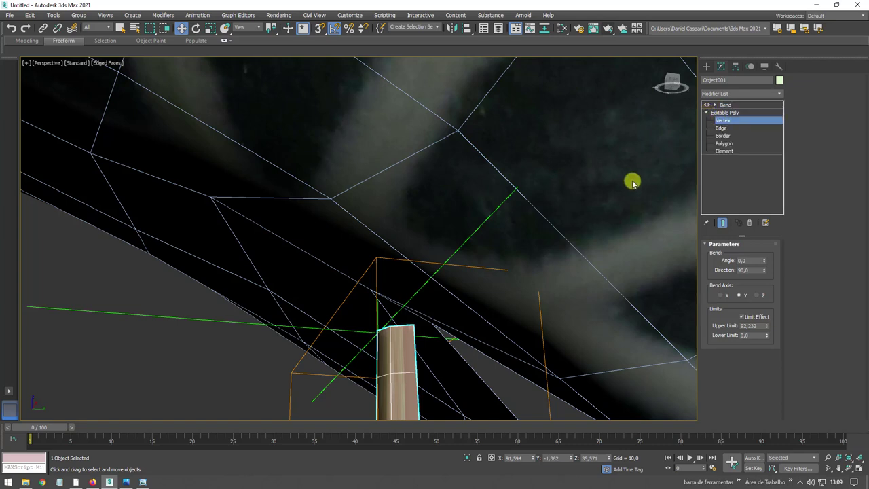
mouse_move(430, 282)
alt+middle_down()
mouse_move(398, 301)
mouse_move(355, 254)
mouse_move(361, 205)
alt+middle_up()
scroll(359, 264, up, 3)
scroll(365, 279, up, 2)
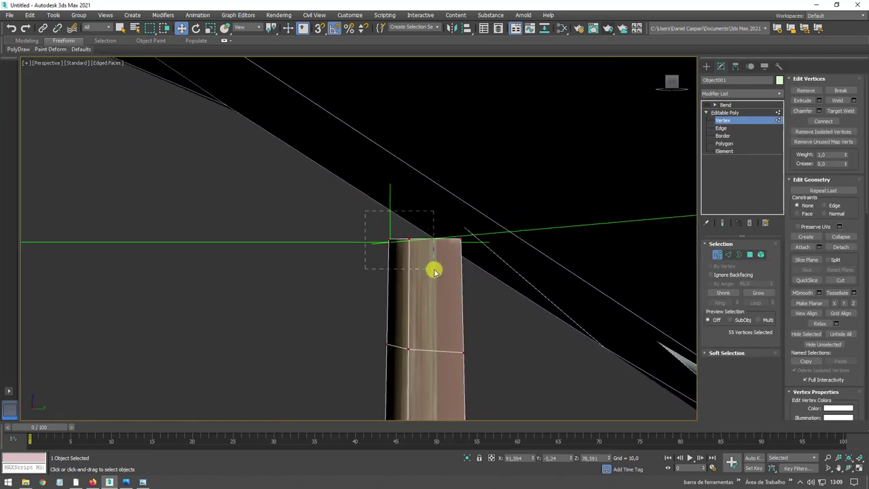
drag(434, 272, 434, 270)
mouse_move(398, 217)
mouse_down()
mouse_move(408, 184)
mouse_move(391, 169)
mouse_up()
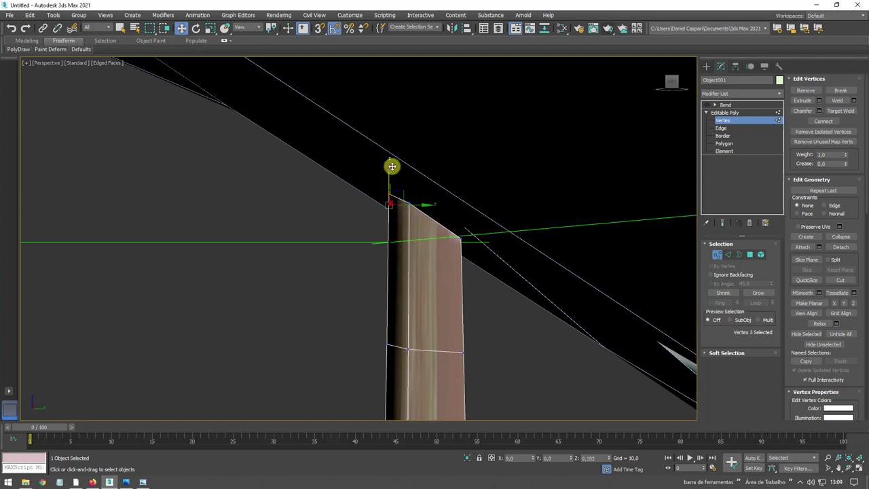
Step: Return to the stem's Bend modifier and check that it still bends
click(725, 113)
click(724, 105)
mouse_move(469, 155)
alt+middle_down()
mouse_move(523, 188)
mouse_move(527, 267)
alt+middle_up()
scroll(468, 210, down, 6)
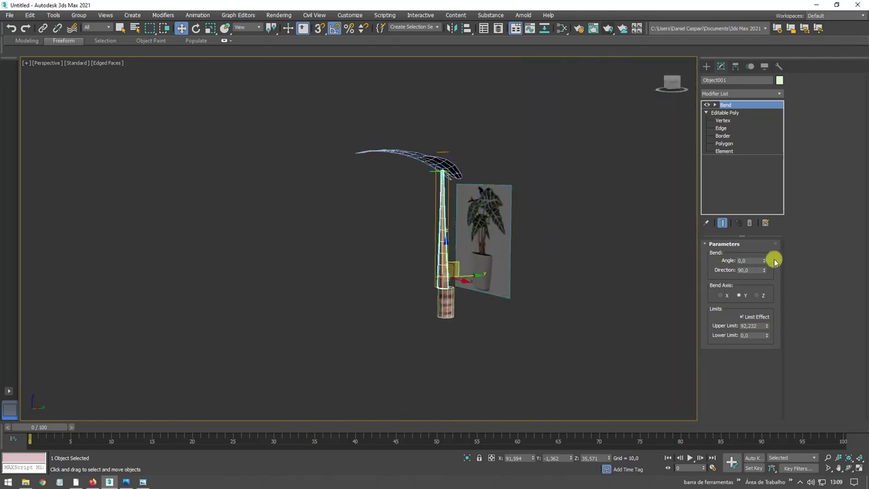
drag(763, 254, 751, 143)
Step: Link the leaf to the stem with Select and Link, making the stem its parent
scroll(425, 163, up, 3)
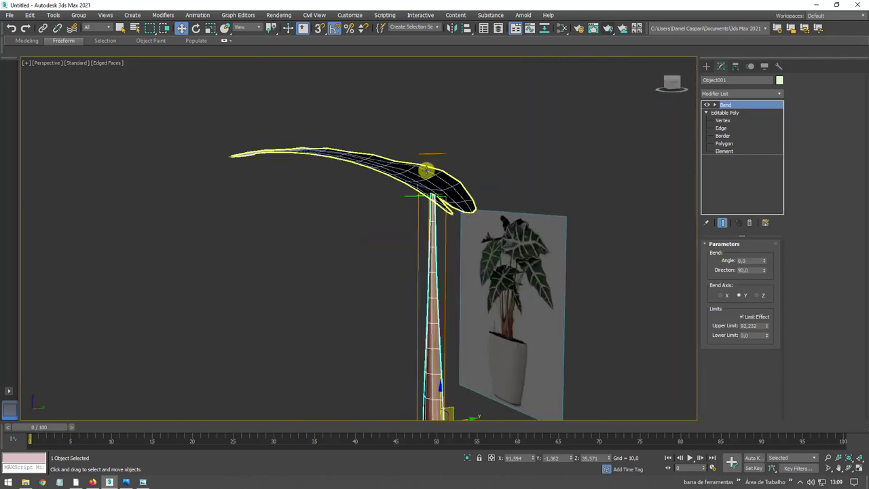
scroll(434, 185, up, 3)
click(434, 185)
alt+middle_drag(434, 184, 421, 207)
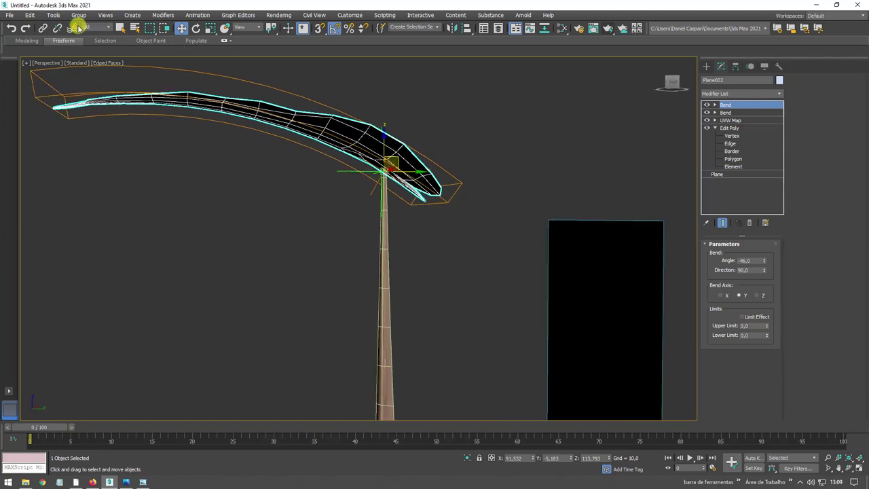
click(42, 29)
mouse_move(334, 128)
mouse_down()
mouse_move(556, 181)
mouse_move(341, 176)
mouse_up()
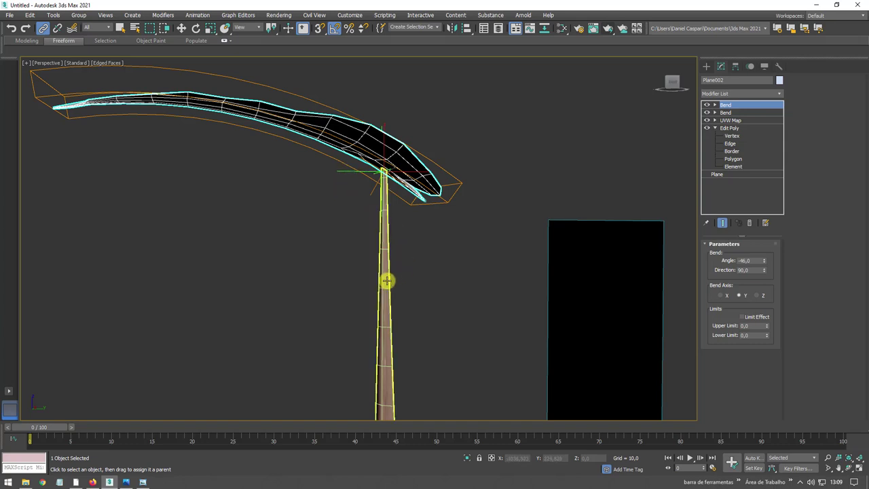
drag(346, 193, 386, 281)
Step: Bend the stem to confirm the leaf follows, reset it, then show Point001's Motion settings
mouse_move(765, 261)
mouse_down()
mouse_move(758, 155)
mouse_move(774, 247)
mouse_move(768, 135)
mouse_move(707, 156)
mouse_up()
right_click(763, 262)
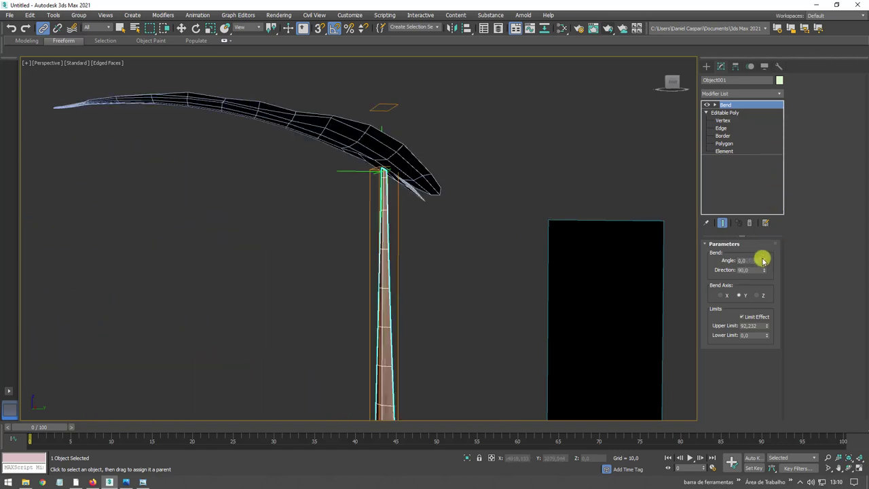
click(360, 172)
click(750, 66)
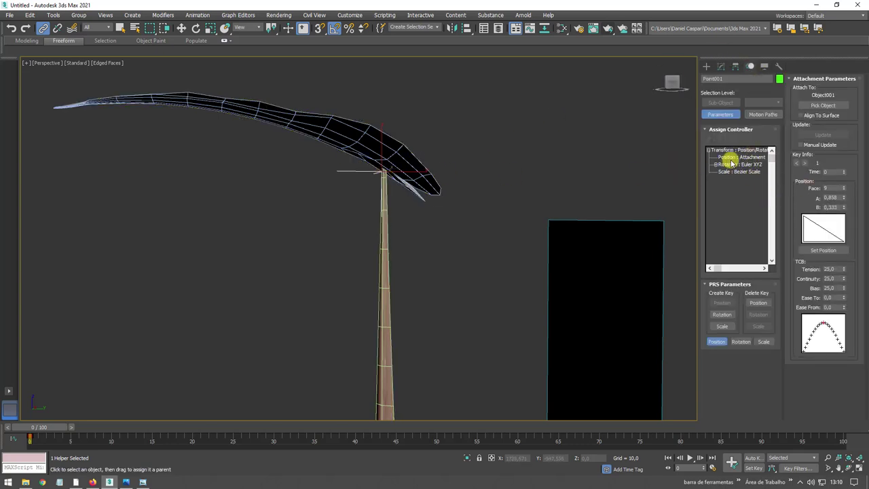
Step: Turn on Align To Surface for Point001's Position: Attachment controller
click(729, 157)
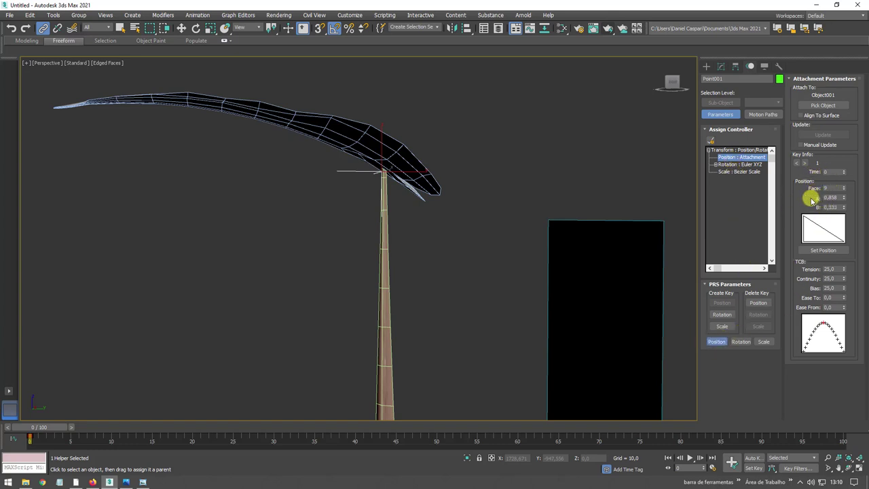
click(802, 115)
mouse_move(508, 182)
alt+middle_down()
mouse_move(450, 184)
mouse_move(442, 194)
mouse_move(491, 186)
mouse_move(419, 165)
alt+middle_up()
Step: Rotate Point001 so the leaf stands upright on top of the stem
key(e)
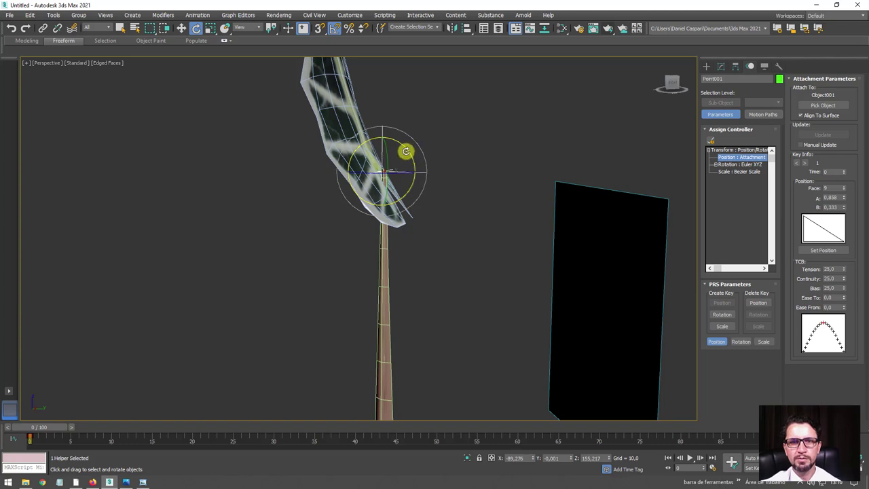
mouse_move(405, 151)
mouse_down()
mouse_move(439, 196)
mouse_move(421, 179)
mouse_move(398, 184)
mouse_move(469, 181)
mouse_move(425, 174)
mouse_move(389, 156)
mouse_up()
mouse_move(468, 235)
mouse_down()
mouse_move(427, 227)
mouse_move(415, 155)
mouse_move(417, 165)
mouse_move(364, 193)
mouse_up()
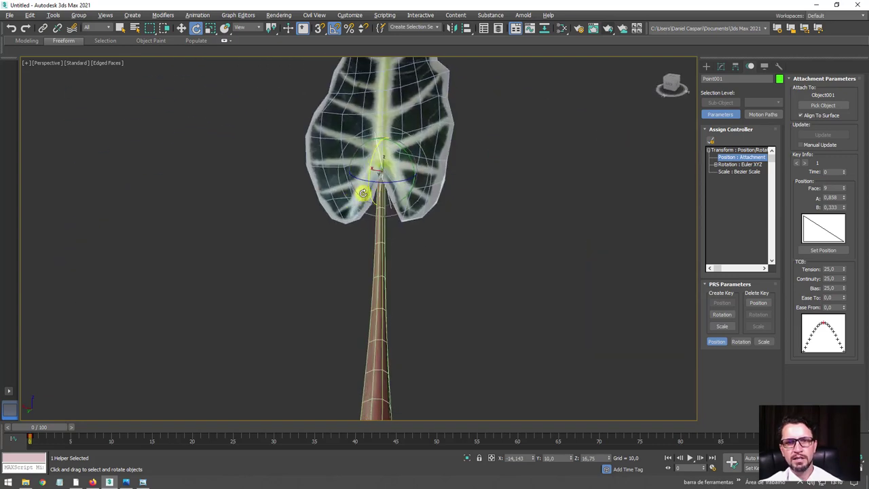
drag(410, 161, 412, 165)
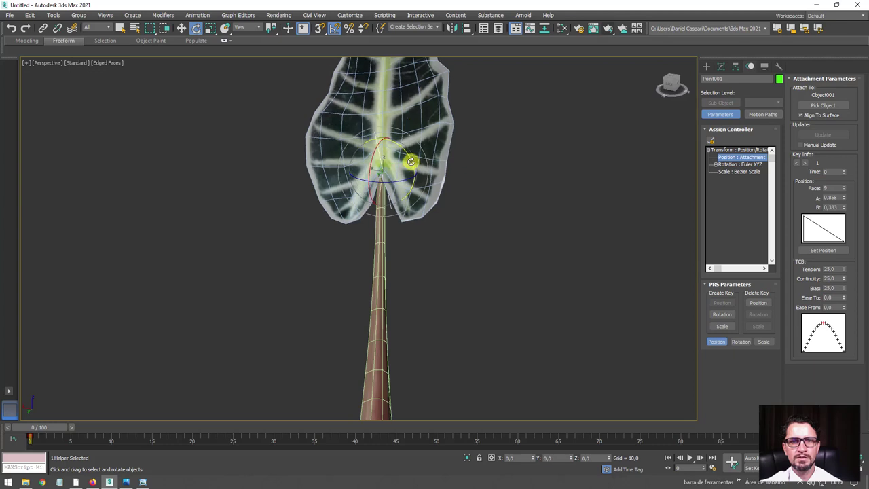
mouse_move(415, 248)
alt+middle_down()
mouse_move(397, 296)
mouse_move(413, 308)
mouse_move(434, 292)
alt+middle_up()
click(398, 296)
click(720, 66)
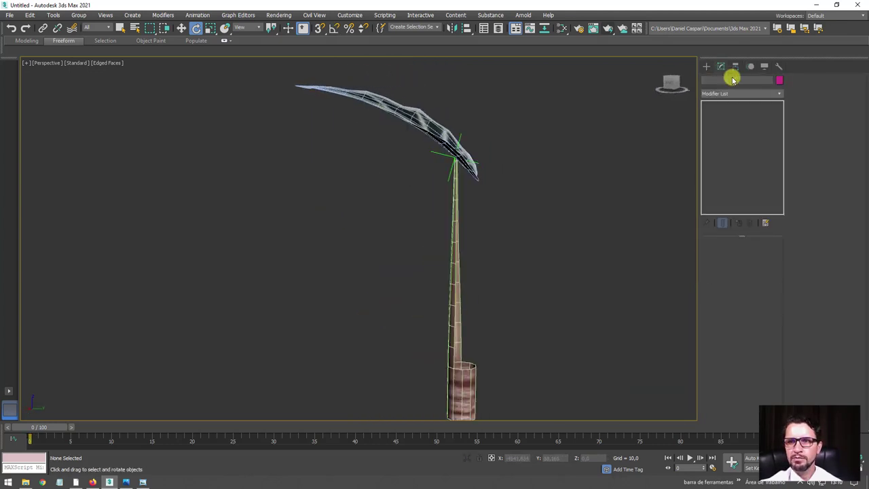
Step: Bend the stem with its Bend Angle, then reset the angle to 0
click(455, 262)
mouse_move(765, 262)
mouse_down()
mouse_move(757, 332)
mouse_move(743, 155)
mouse_up()
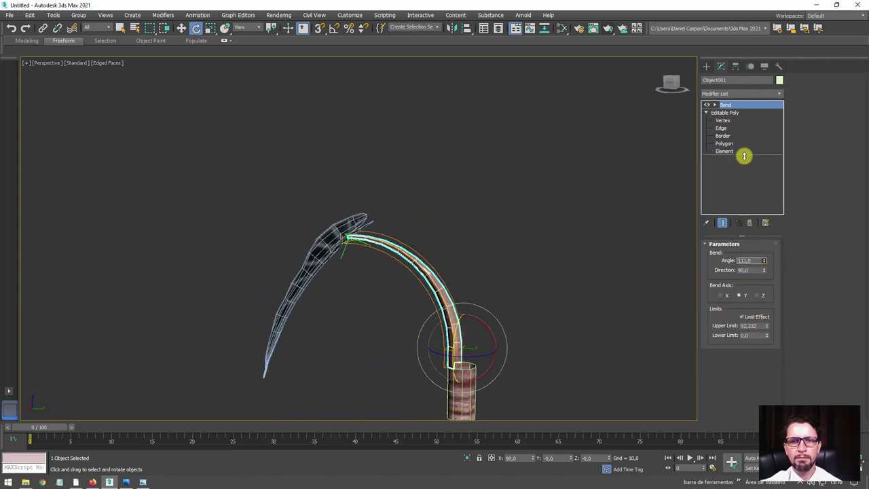
right_click(765, 264)
Step: Rotate Point001 to re-angle the leaf so it faces forward
scroll(449, 139, up, 5)
mouse_move(493, 206)
alt+middle_down()
mouse_move(545, 205)
mouse_move(516, 188)
alt+middle_up()
click(463, 219)
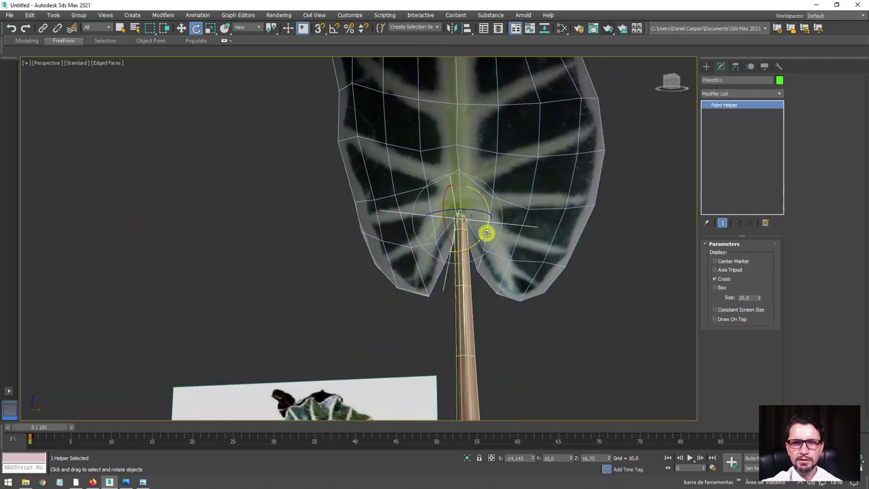
drag(487, 233, 489, 222)
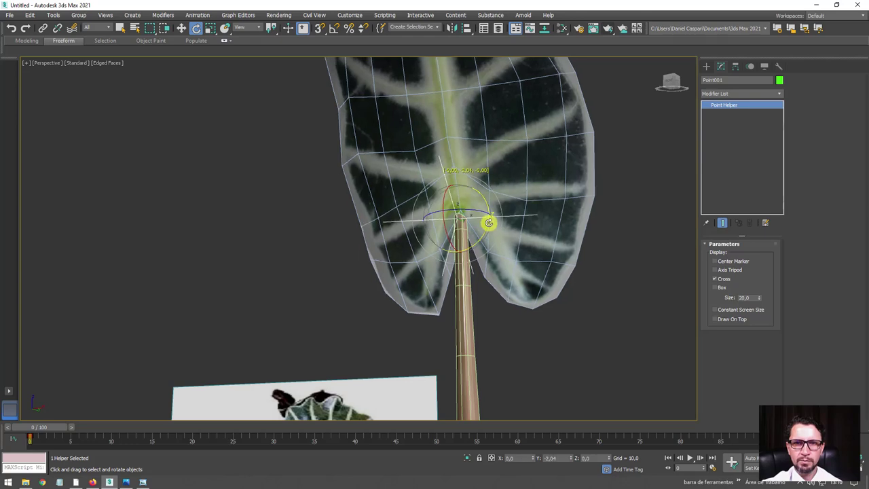
mouse_move(476, 241)
alt+middle_down()
mouse_move(493, 262)
mouse_move(541, 273)
mouse_move(454, 214)
mouse_move(466, 216)
mouse_move(436, 223)
alt+middle_up()
Step: Zoom out to the whole plant and select the stem, leaf and point together
click(468, 201)
key(w)
scroll(535, 256, down, 5)
mouse_move(536, 255)
alt+middle_down()
mouse_move(534, 300)
mouse_move(500, 312)
mouse_move(523, 313)
alt+middle_up()
mouse_move(521, 324)
alt+middle_down()
mouse_move(573, 242)
mouse_move(523, 296)
alt+middle_up()
drag(523, 297, 462, 172)
alt+middle_drag(462, 172, 546, 248)
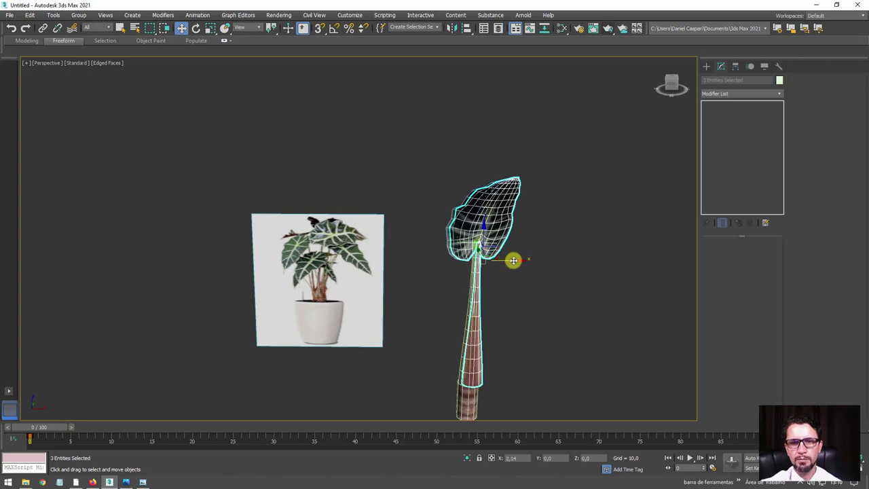
shift+drag(505, 259, 644, 260)
click(435, 281)
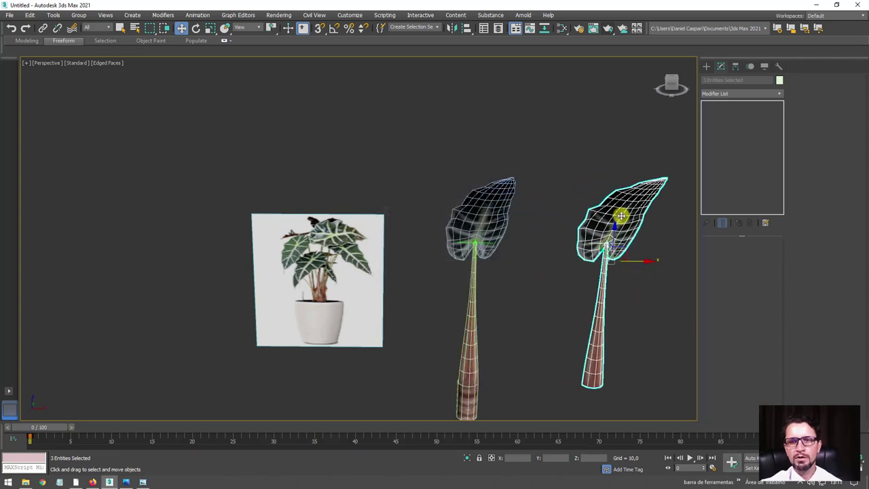
click(615, 222)
key(r)
drag(643, 243, 670, 247)
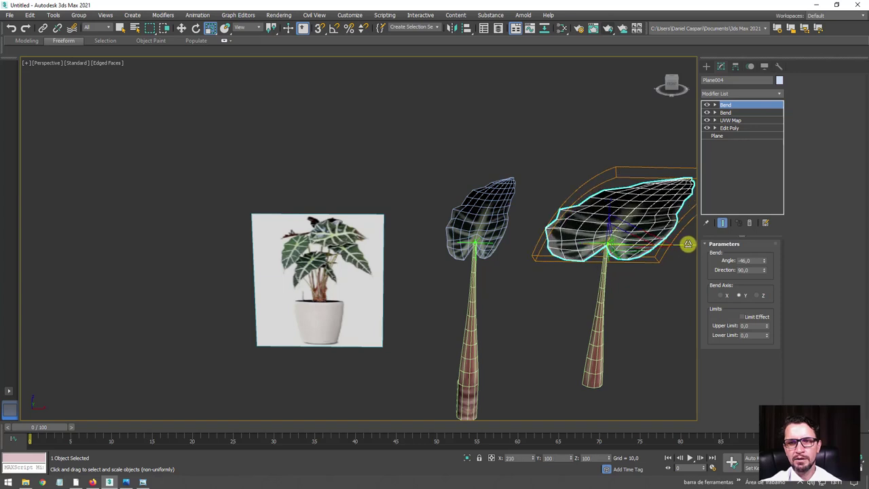
middle_drag(669, 246, 595, 233)
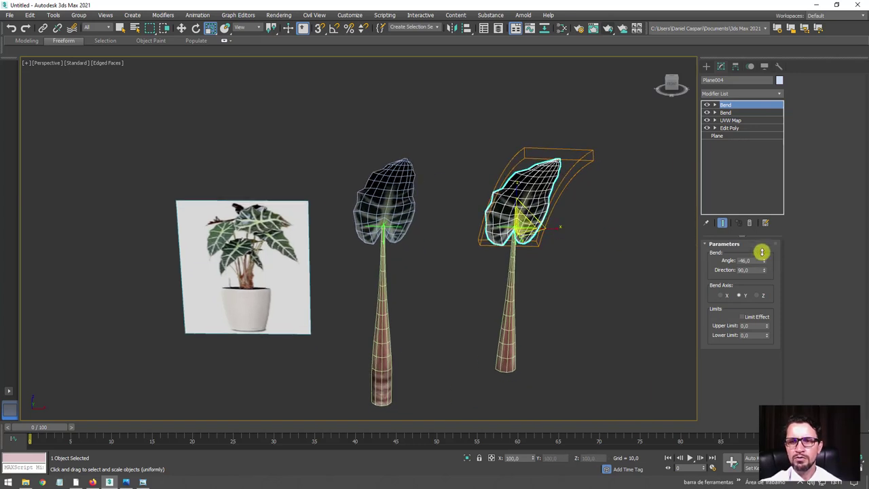
mouse_move(762, 253)
mouse_down()
mouse_move(757, 113)
mouse_move(776, 316)
mouse_move(734, 168)
mouse_move(576, 239)
mouse_up()
drag(523, 225, 527, 268)
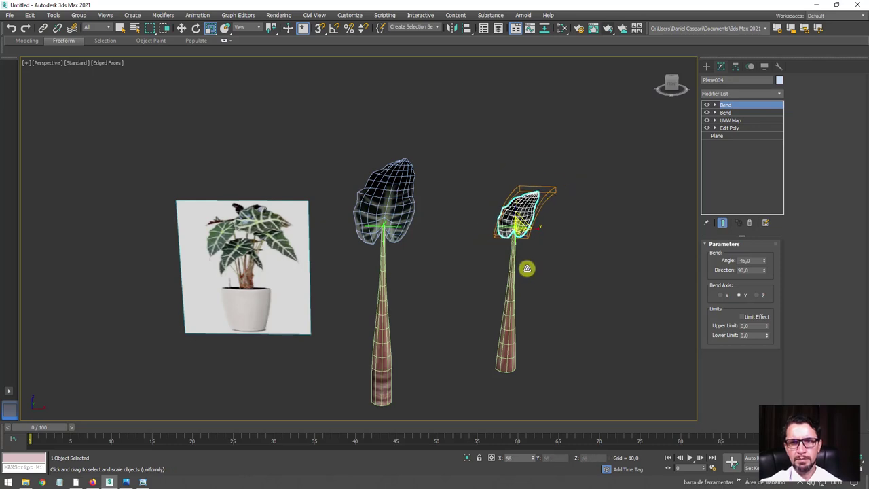
mouse_move(517, 257)
alt+middle_down()
mouse_move(563, 242)
mouse_move(478, 233)
mouse_move(561, 240)
mouse_move(533, 296)
mouse_move(496, 264)
alt+middle_up()
scroll(521, 214, up, 5)
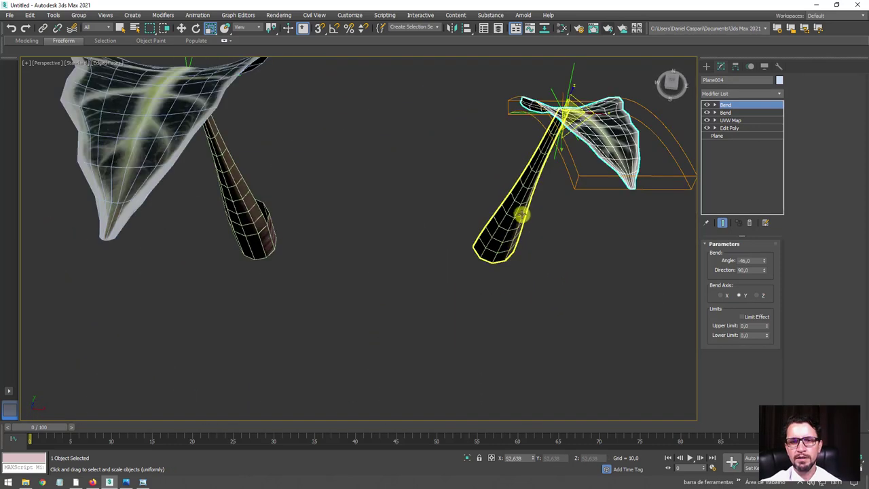
click(517, 212)
scroll(516, 258, up, 3)
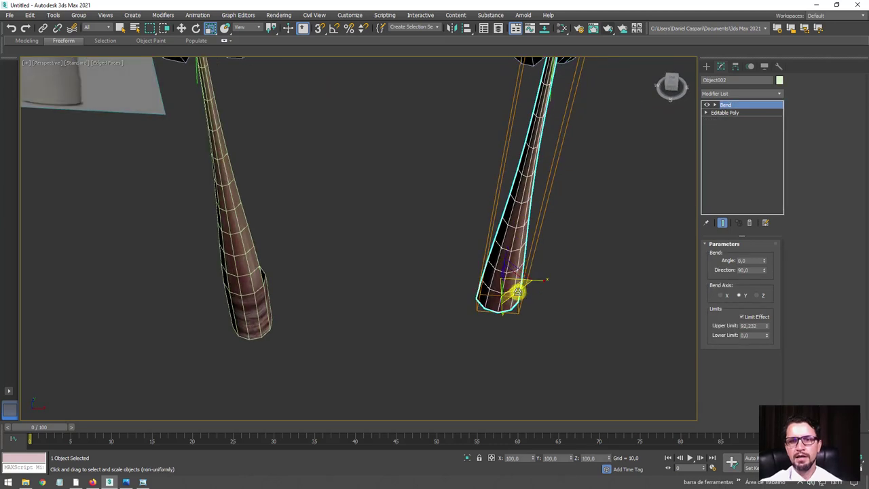
scroll(515, 282, down, 1)
scroll(524, 273, down, 4)
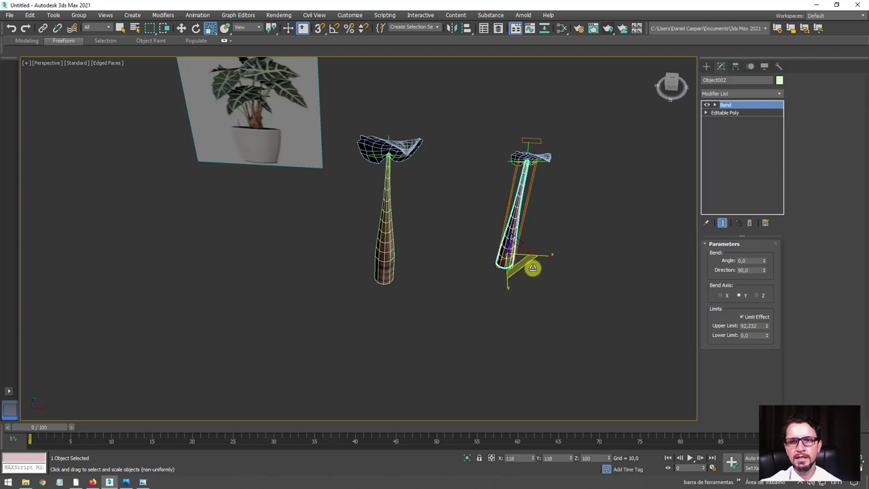
mouse_move(507, 258)
mouse_down()
mouse_move(525, 315)
mouse_move(537, 200)
mouse_move(538, 288)
mouse_up()
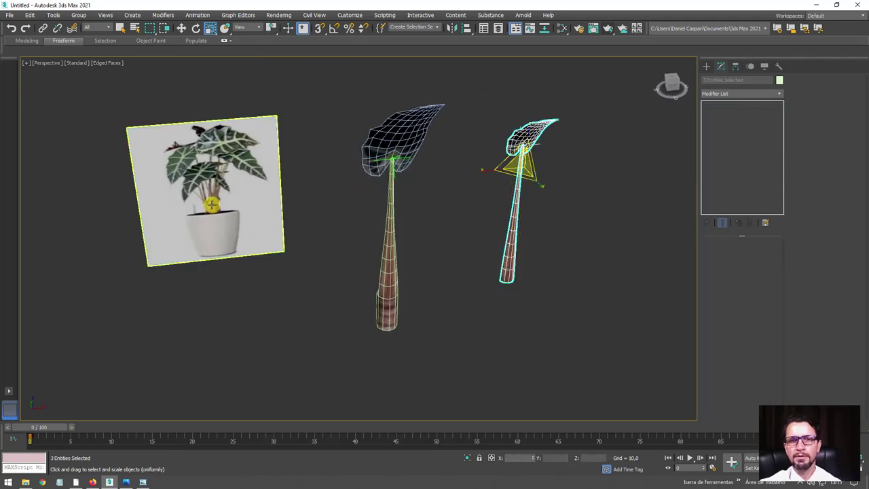
key(Delete)
mouse_move(184, 222)
middle_down()
mouse_move(221, 233)
mouse_move(365, 205)
middle_up()
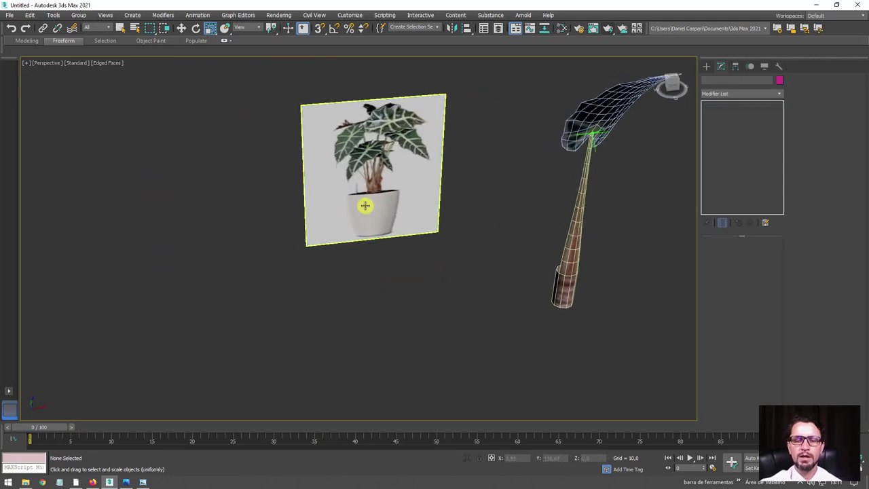
Step: Draw a Standard Primitives cylinder for the pot in the Perspective view
scroll(438, 198, down, 3)
scroll(454, 214, up, 3)
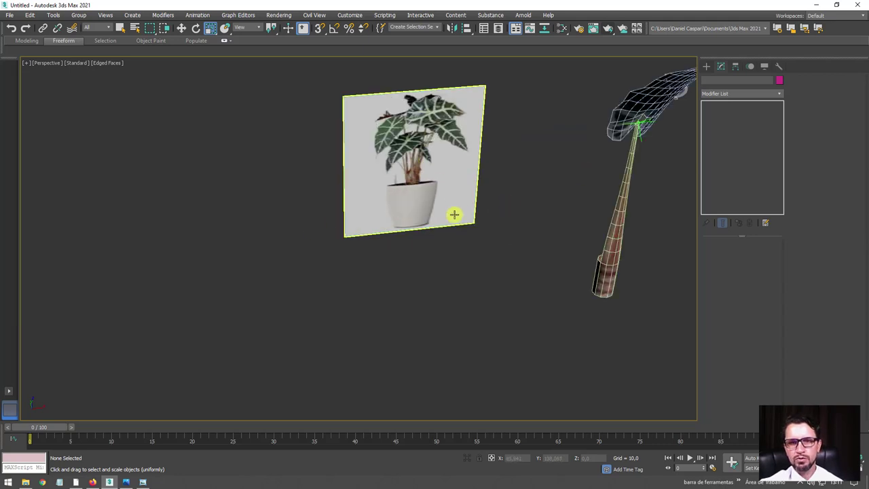
click(706, 66)
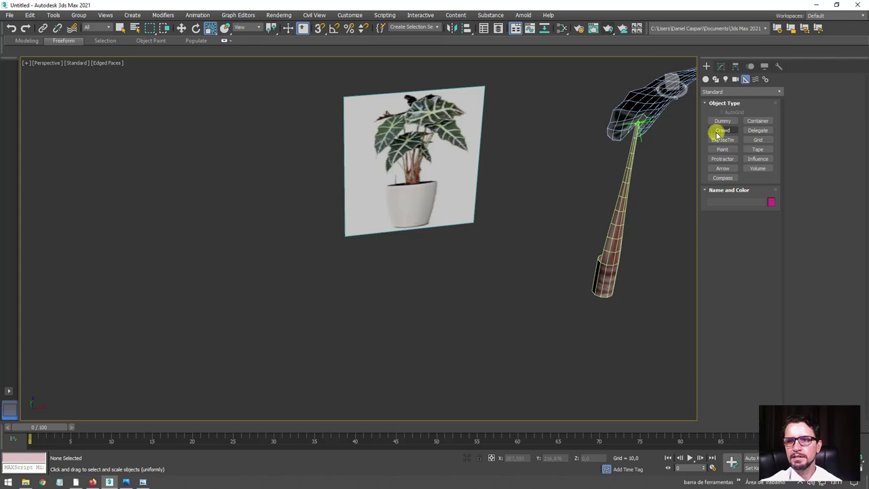
click(706, 78)
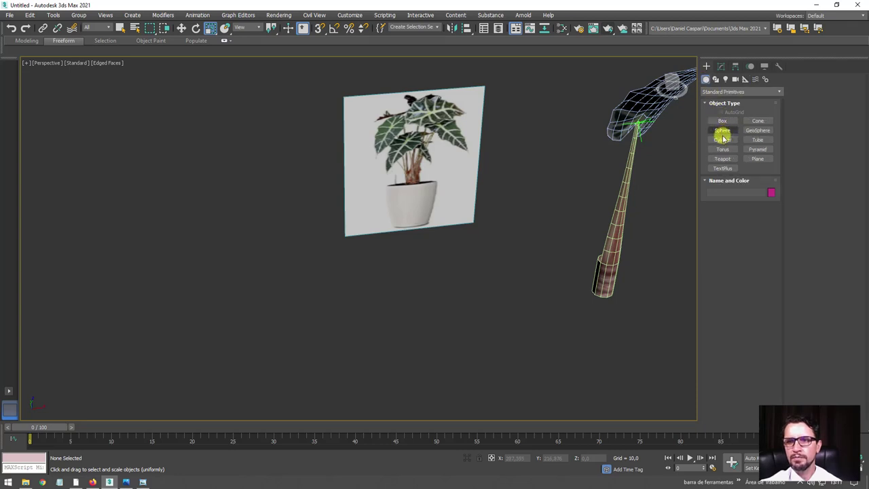
click(723, 140)
alt+middle_drag(384, 249, 439, 266)
drag(426, 273, 451, 282)
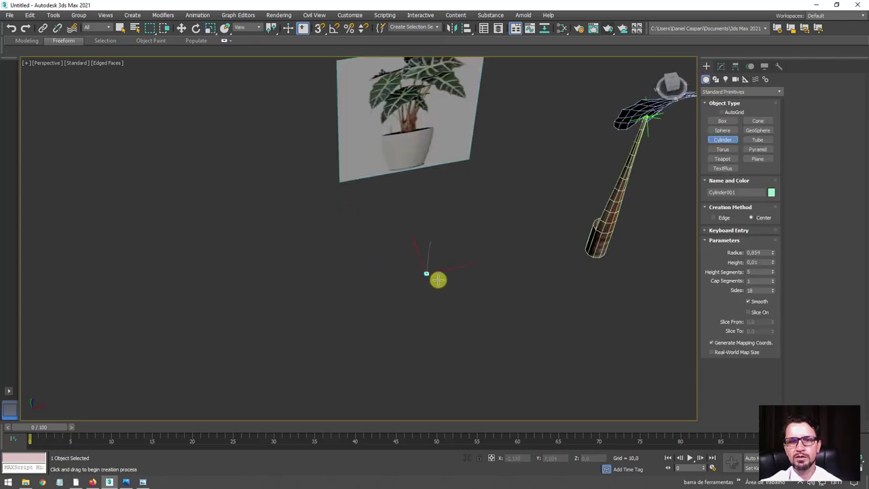
click(464, 229)
right_click(463, 229)
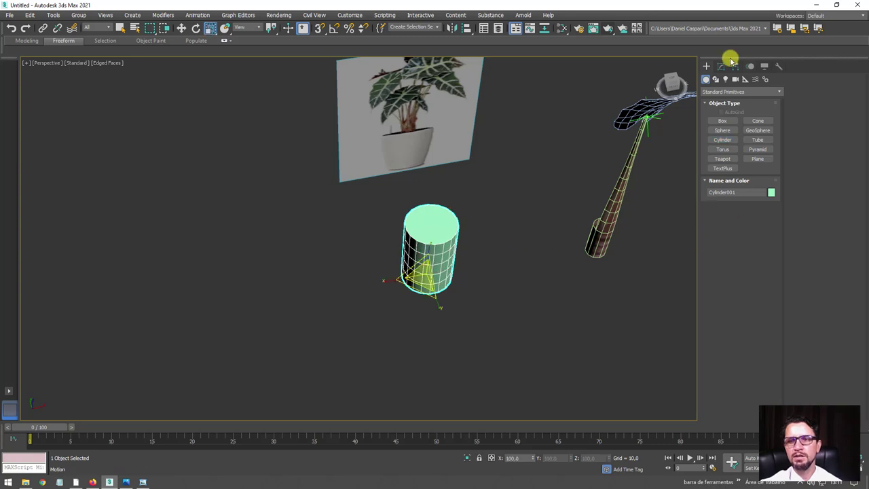
Step: Give the cylinder 32 sides
click(720, 66)
scroll(468, 264, up, 2)
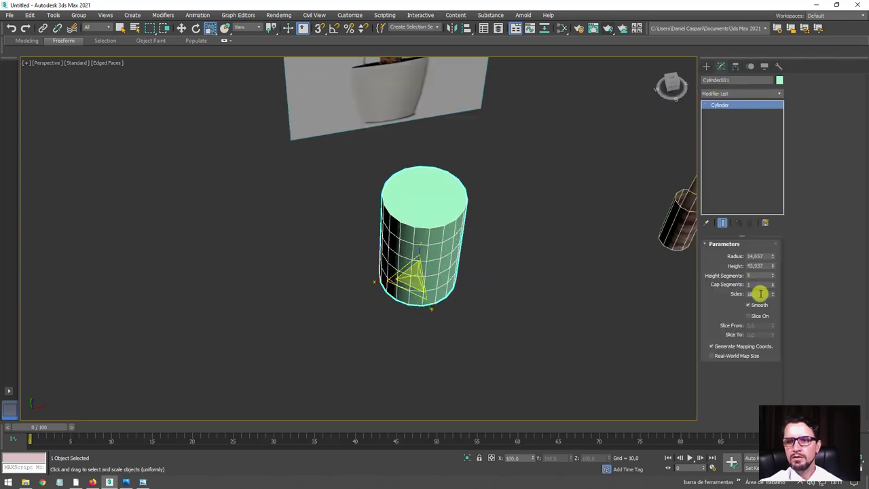
text(32)
key(Return)
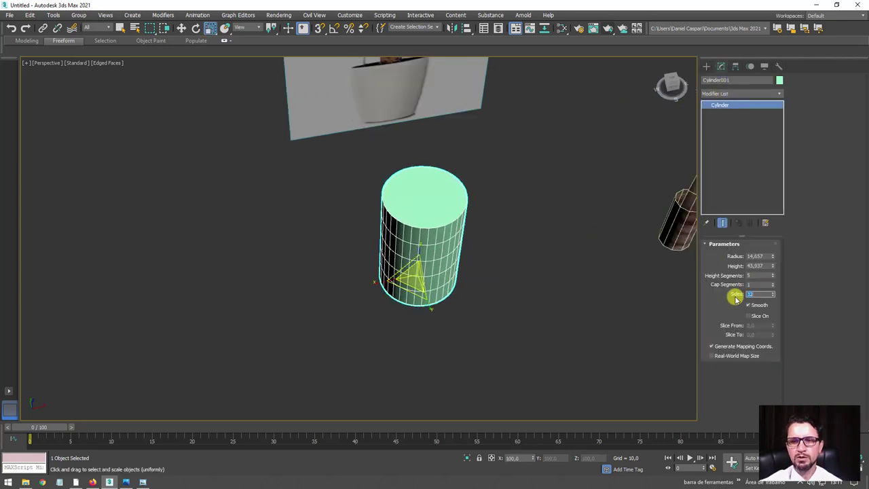
Step: Fit the cylinder to the reference pot in Front view (radius 11,433, height 32,514)
mouse_move(472, 267)
alt+middle_down()
mouse_move(462, 287)
mouse_move(451, 206)
alt+middle_up()
key(f)
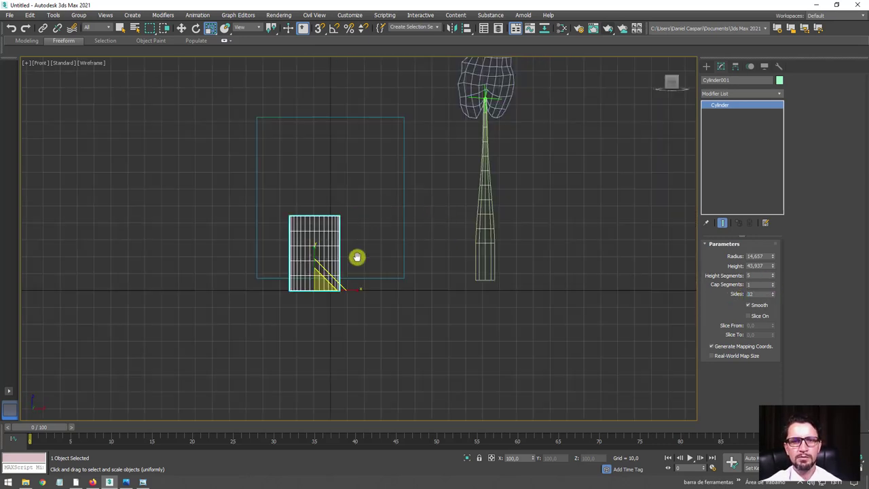
middle_drag(357, 256, 386, 254)
scroll(362, 256, up, 2)
key(F3)
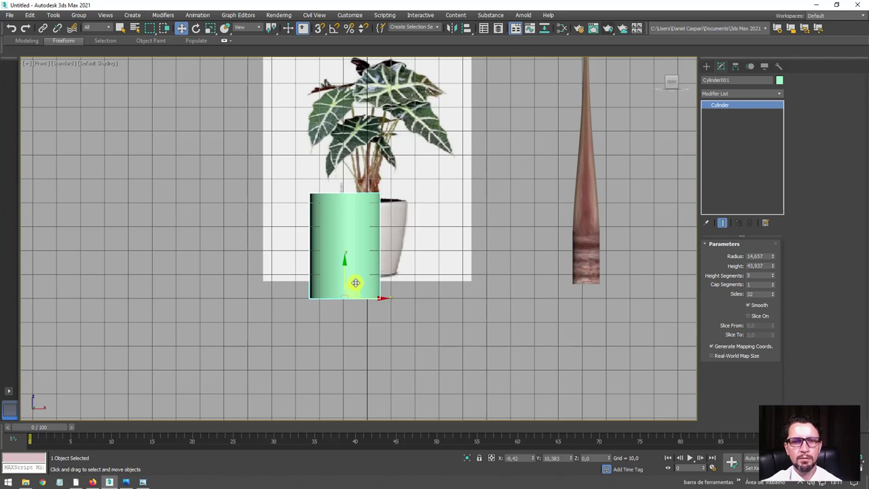
mouse_move(355, 282)
mouse_down()
mouse_move(382, 249)
mouse_move(378, 261)
mouse_up()
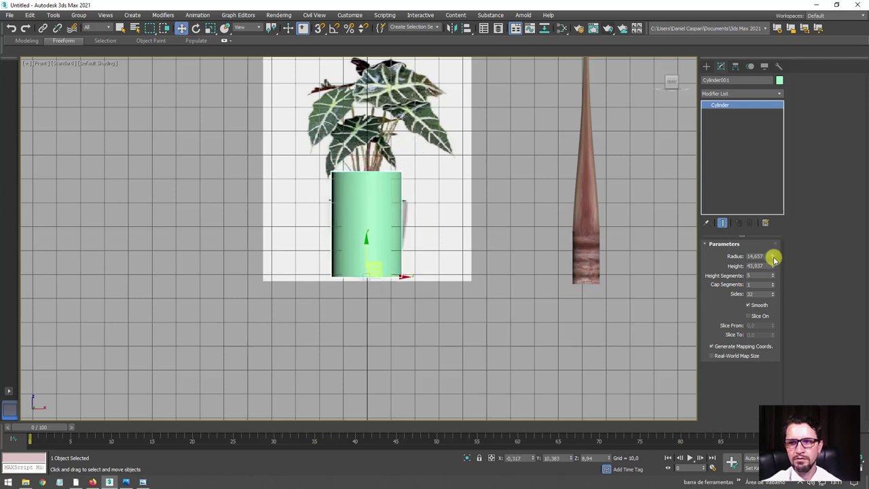
drag(774, 258, 774, 279)
scroll(394, 256, up, 2)
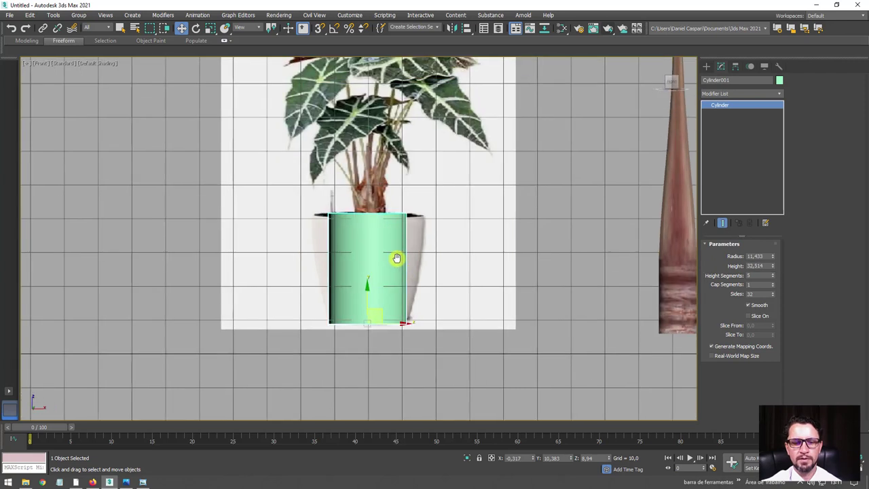
Step: Return to Perspective and browse the Modifier List down to the FFD modifiers
key(p)
middle_drag(477, 234, 488, 240)
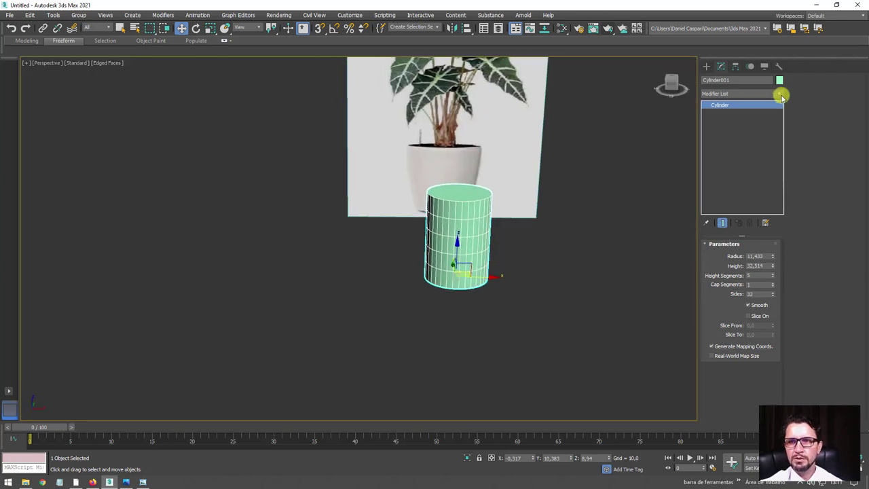
click(782, 96)
scroll(749, 227, down, 3)
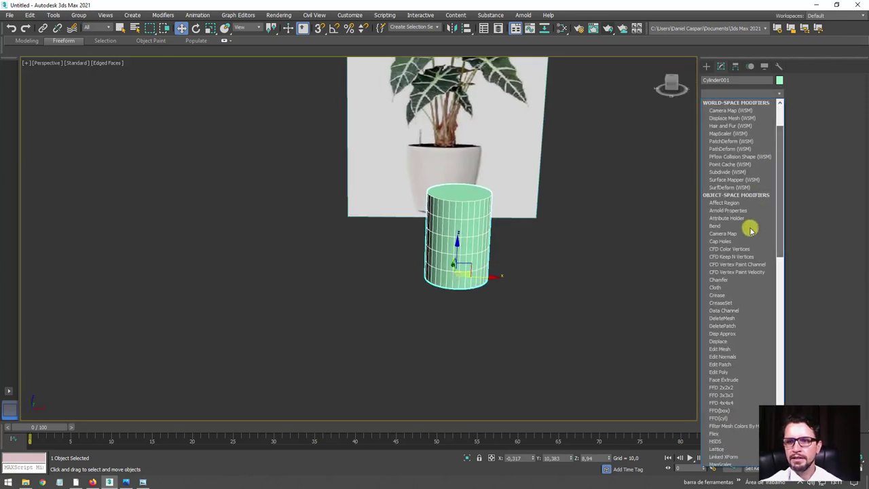
Step: Add FFD 3x3x3, widen its top control points and lower the rim to match the pot
click(722, 395)
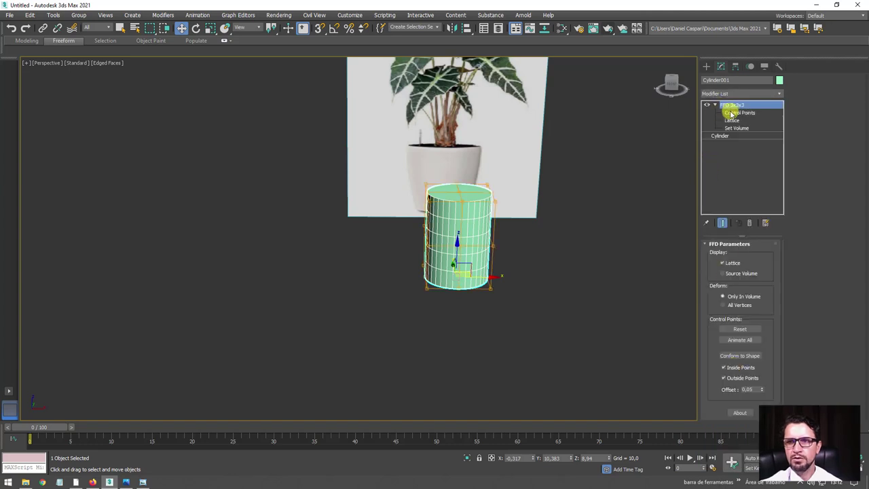
click(731, 114)
alt+middle_drag(529, 170, 521, 157)
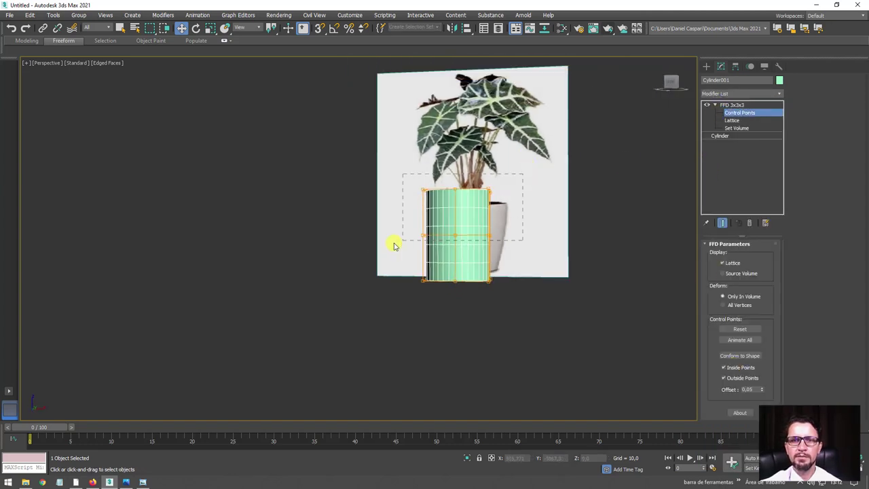
alt+middle_drag(447, 204, 491, 242)
key(r)
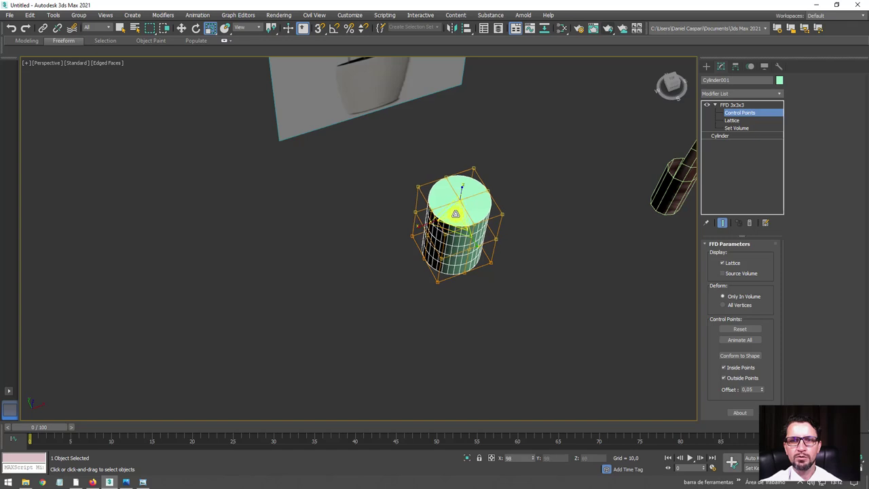
drag(456, 214, 469, 204)
alt+middle_drag(462, 204, 464, 196)
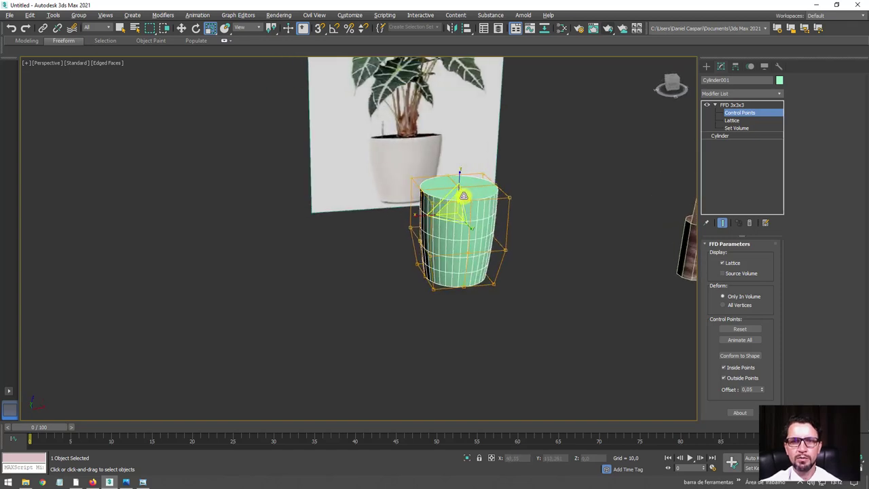
scroll(464, 196, up, 1)
scroll(462, 202, up, 1)
drag(462, 203, 465, 206)
alt+middle_drag(470, 208, 461, 197)
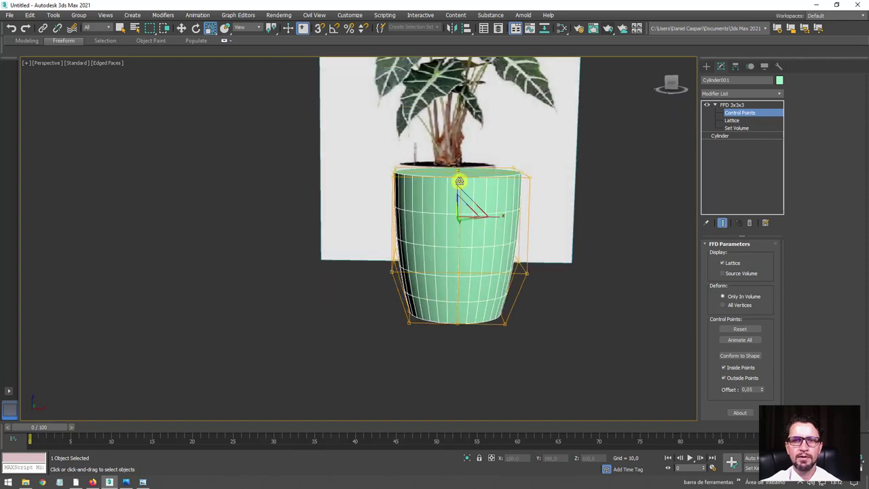
drag(459, 181, 466, 218)
Step: Scale the middle ring of lattice points to round the pot's sides
alt+middle_drag(465, 217, 406, 225)
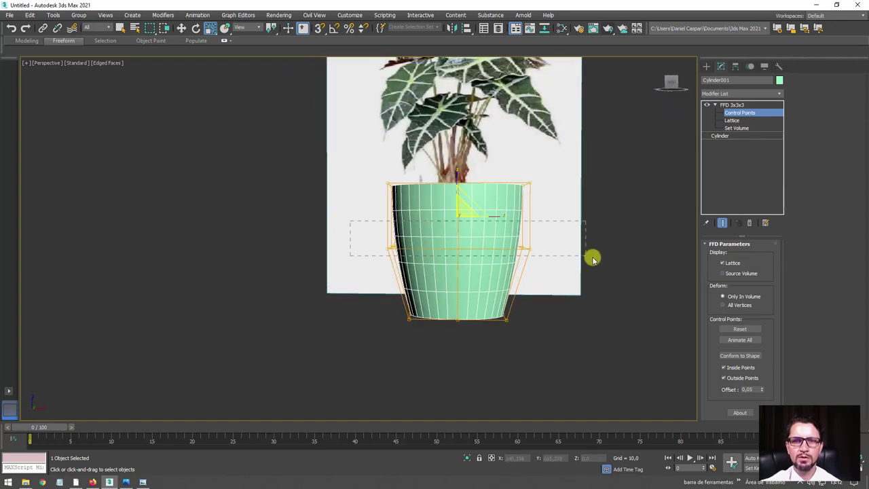
drag(467, 242, 470, 240)
alt+middle_drag(469, 240, 556, 224)
click(732, 104)
Step: Add an Edit Poly modifier above the FFD 3x3x3
alt+middle_drag(644, 136, 613, 184)
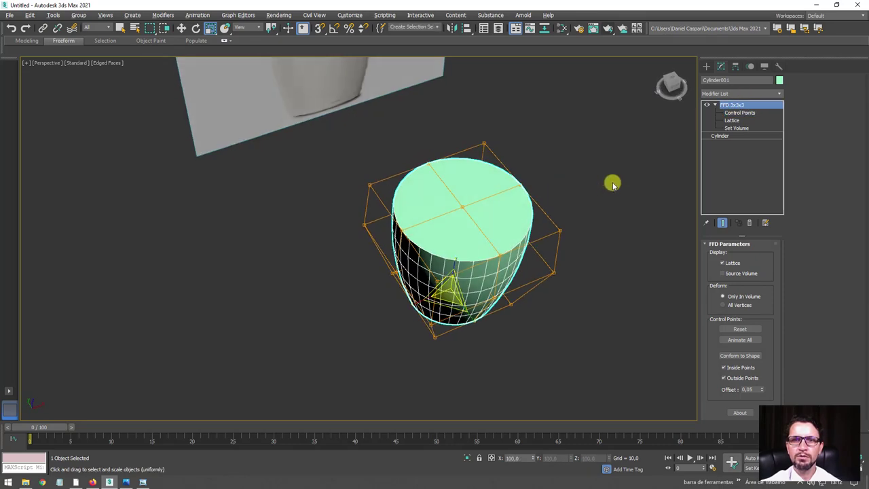
click(780, 94)
scroll(753, 283, down, 1)
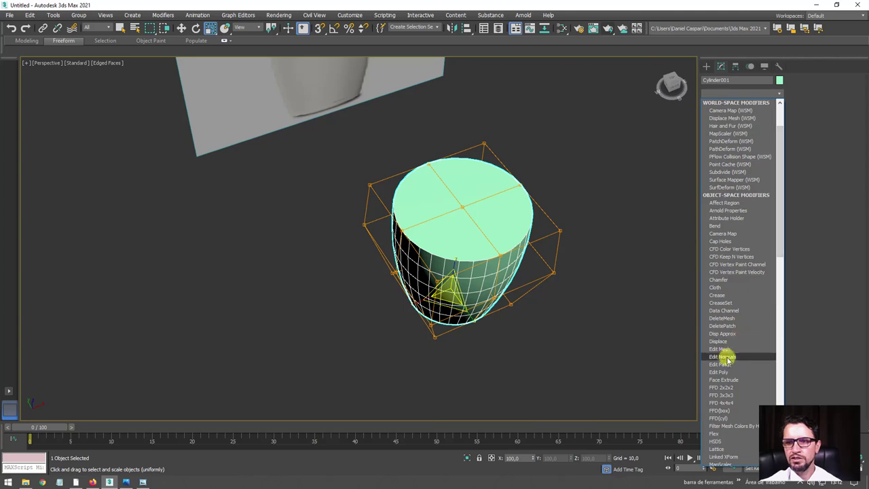
click(719, 372)
Step: Select the pot's top polygon and inset it to form a rim
click(749, 314)
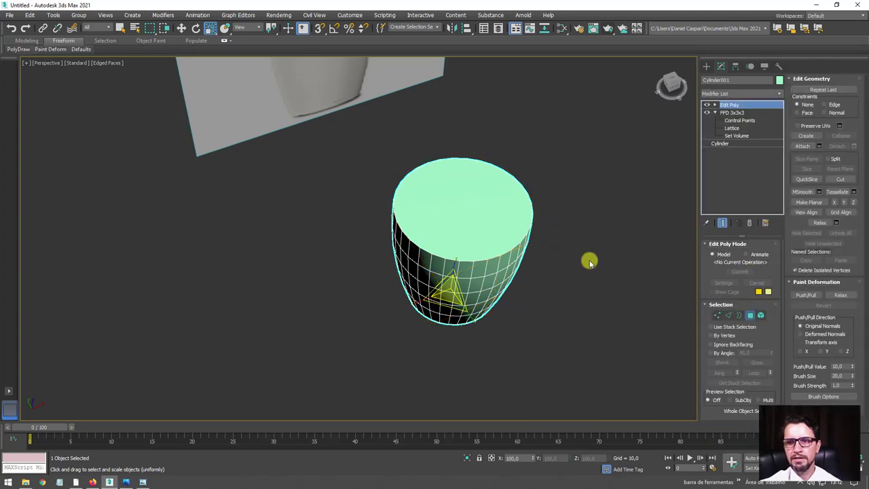
click(475, 197)
key(z)
click(838, 112)
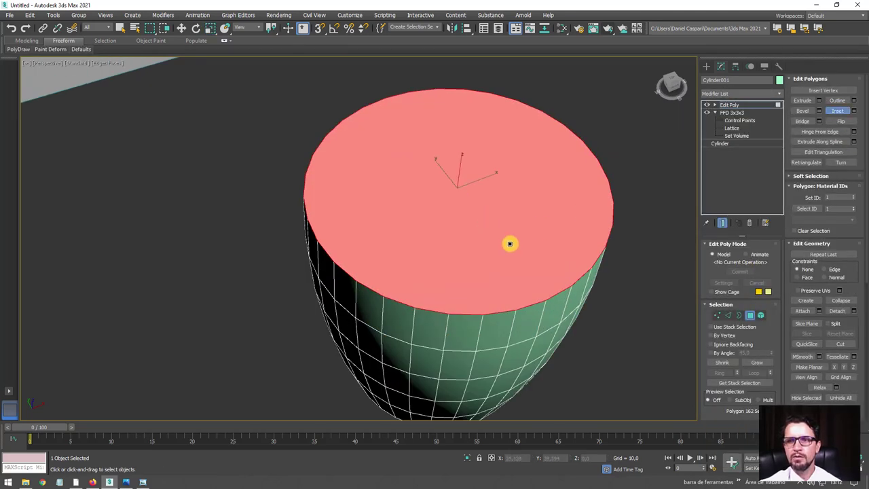
drag(509, 242, 523, 245)
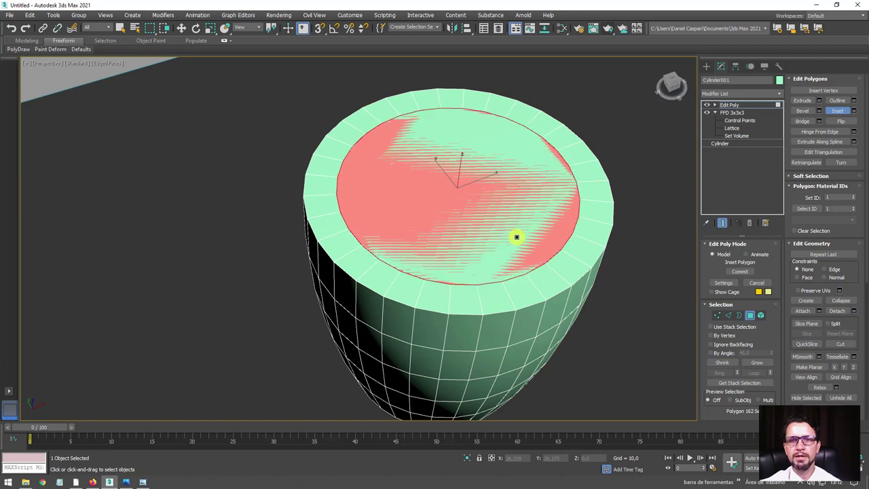
Step: Extrude the inset face downward to sink the pot's opening
click(803, 100)
mouse_move(535, 184)
mouse_down()
mouse_move(536, 194)
mouse_move(476, 176)
mouse_up()
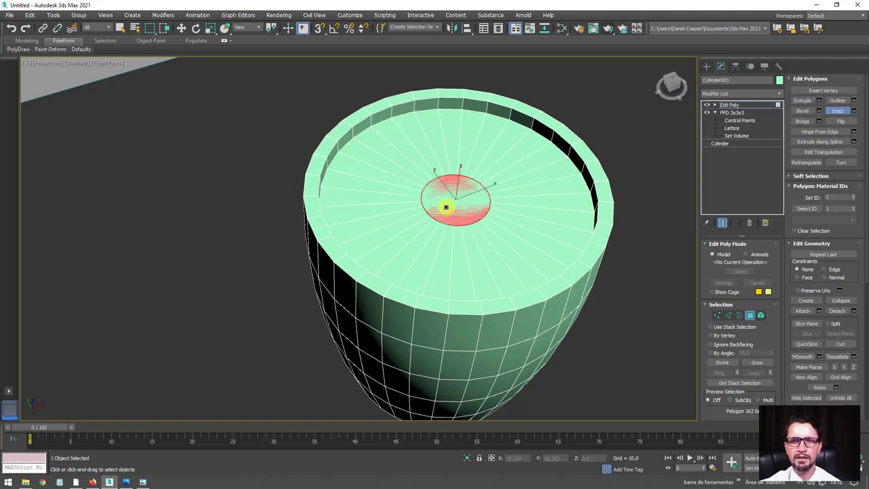
scroll(466, 197, down, 5)
alt+middle_drag(516, 199, 562, 233)
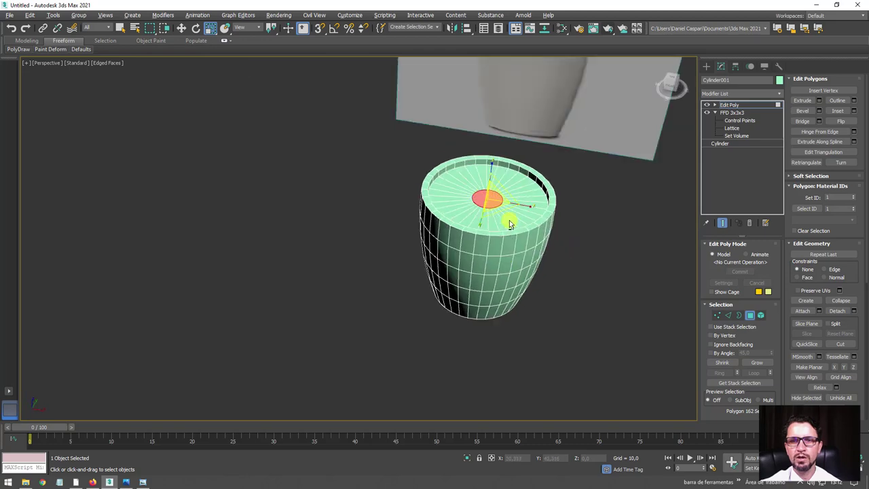
Step: Add a new VRayMtl material node in the Slate editor
click(561, 28)
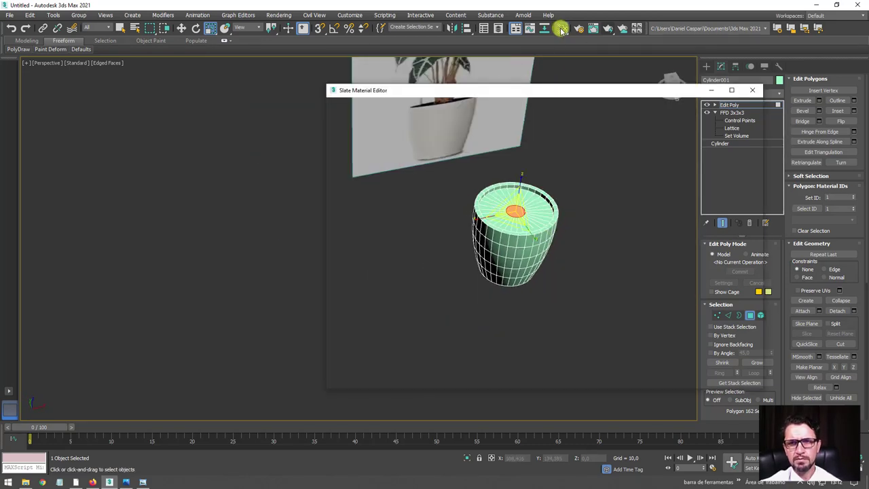
drag(588, 95, 657, 69)
drag(572, 206, 593, 191)
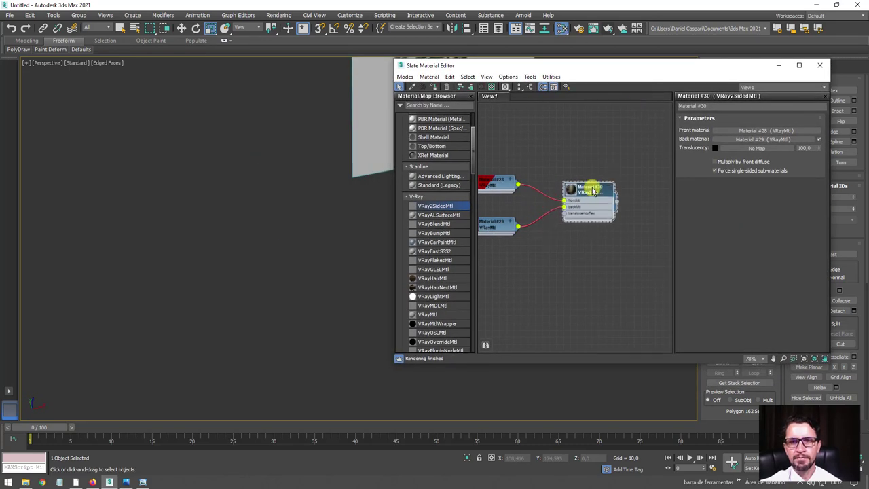
middle_drag(498, 228, 604, 171)
shift+drag(588, 165, 605, 217)
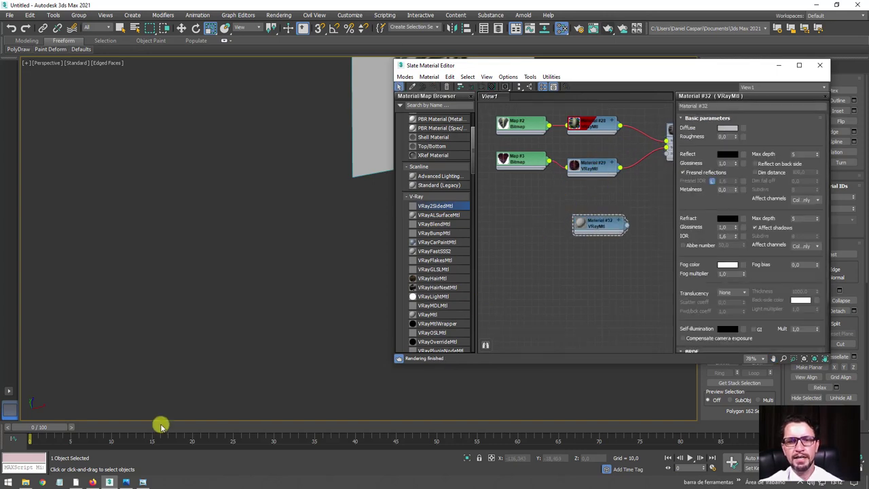
Step: Drag the SoloTerra and cimentoQueimado textures from the Texturas folder into Slate as bitmap nodes
click(32, 480)
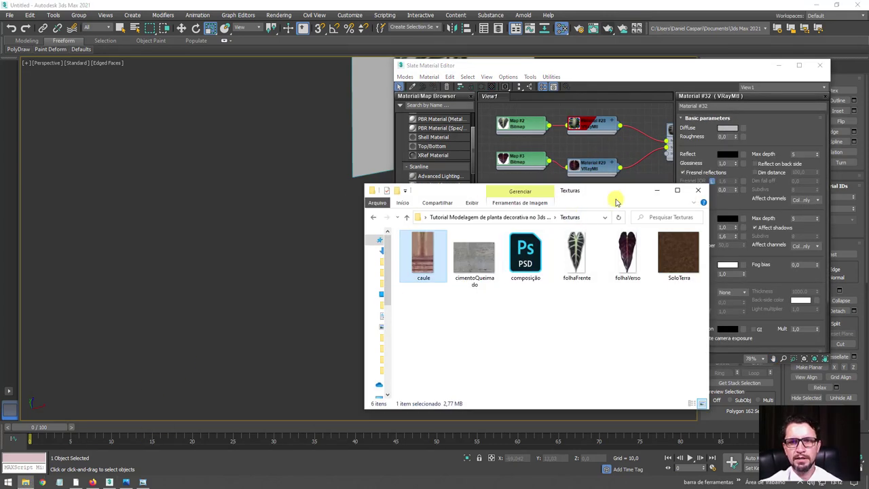
drag(615, 194, 261, 196)
drag(332, 264, 518, 240)
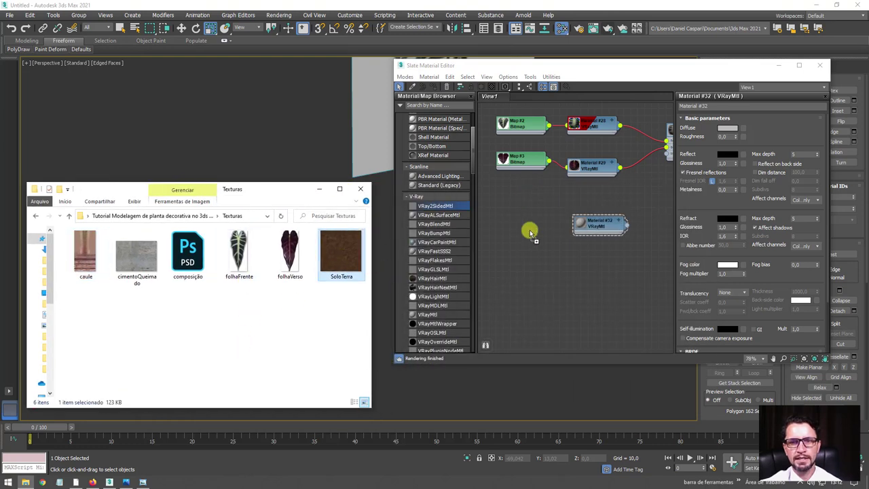
drag(136, 254, 526, 290)
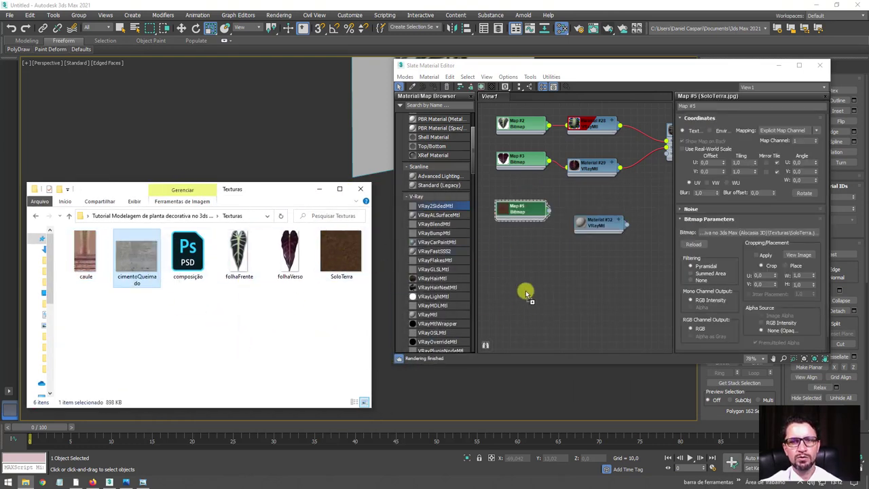
drag(521, 244, 523, 243)
click(538, 246)
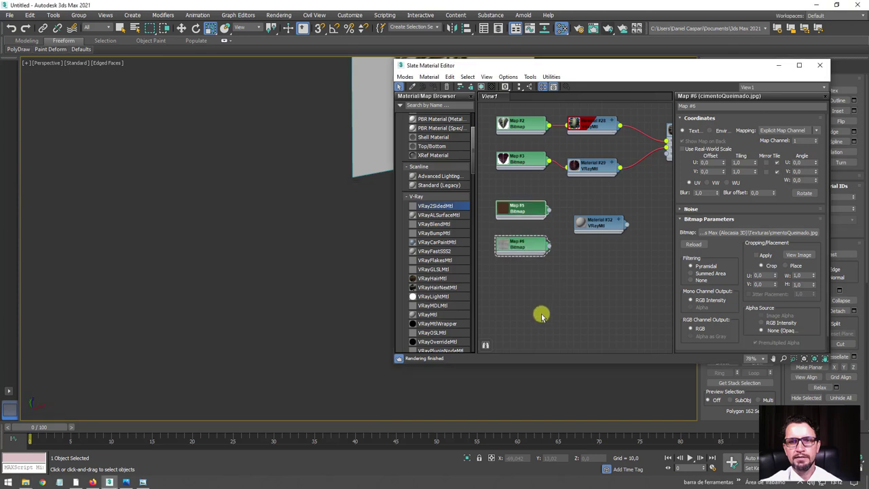
drag(526, 208, 527, 301)
drag(520, 257, 524, 215)
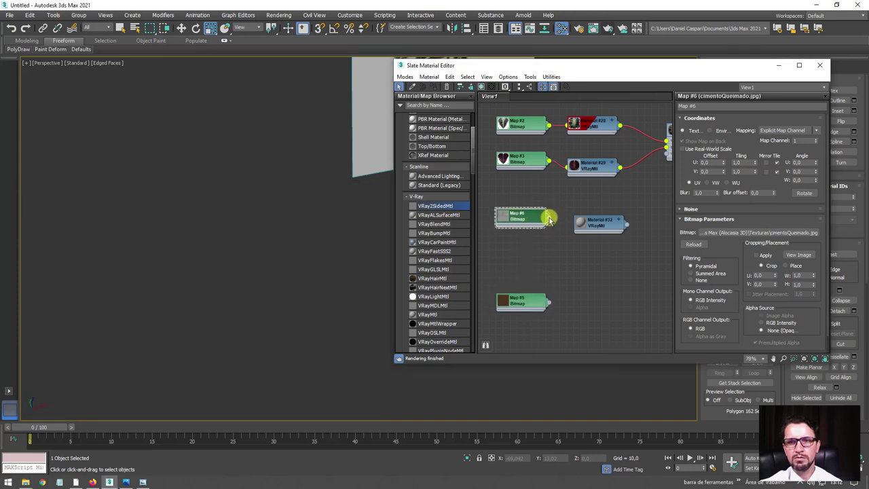
Step: Wire the cimentoQueimado bitmap into Material #32
mouse_move(590, 226)
mouse_down()
mouse_move(576, 230)
mouse_move(601, 218)
mouse_up()
double_click(603, 217)
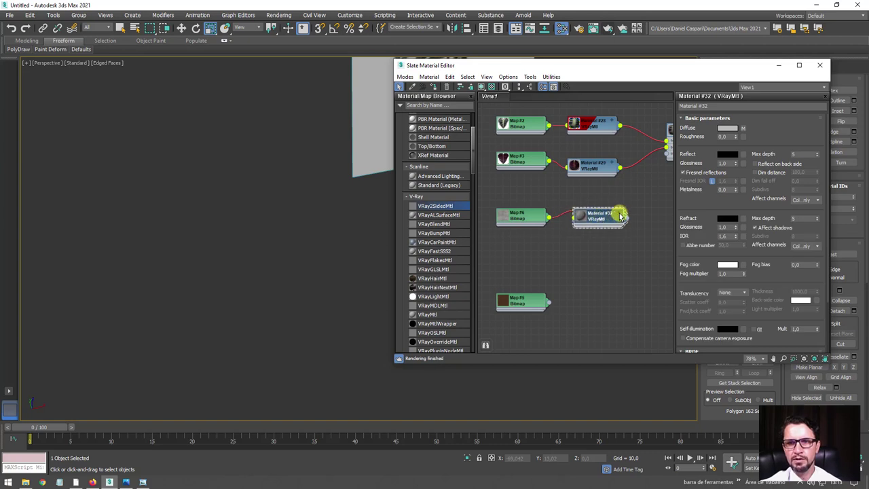
scroll(620, 216, up, 2)
scroll(620, 216, up, 1)
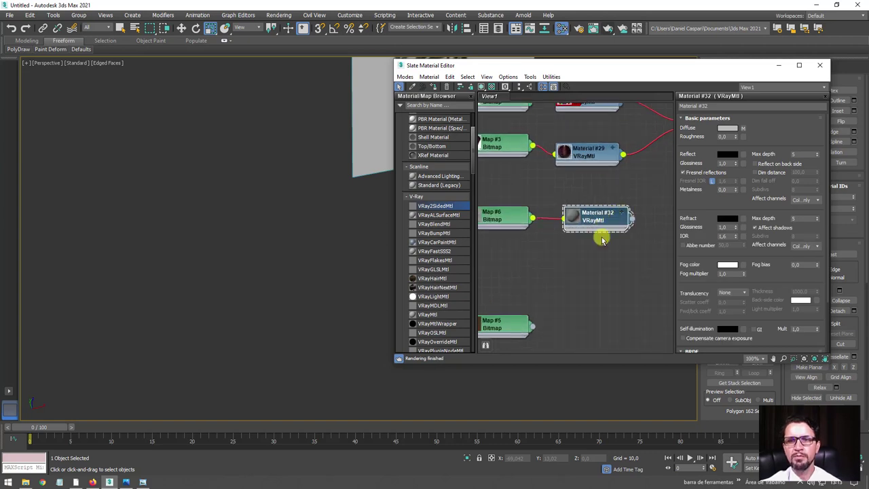
Step: Create a second VRayMtl, Material #33, wire the SoloTerra bitmap into it, and hide Slate
shift+drag(601, 237, 543, 294)
mouse_move(533, 327)
mouse_down()
mouse_move(572, 289)
mouse_move(602, 286)
mouse_up()
scroll(200, 292, down, 3)
scroll(257, 268, down, 2)
scroll(257, 269, up, 3)
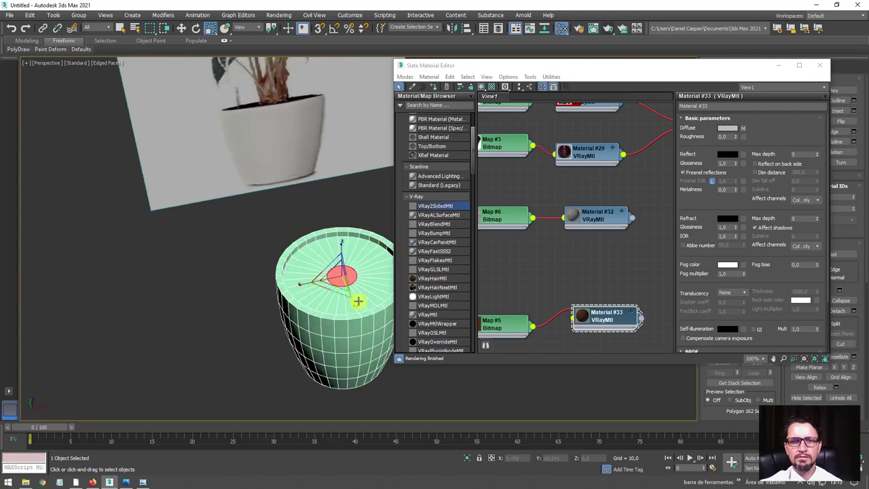
scroll(256, 268, up, 1)
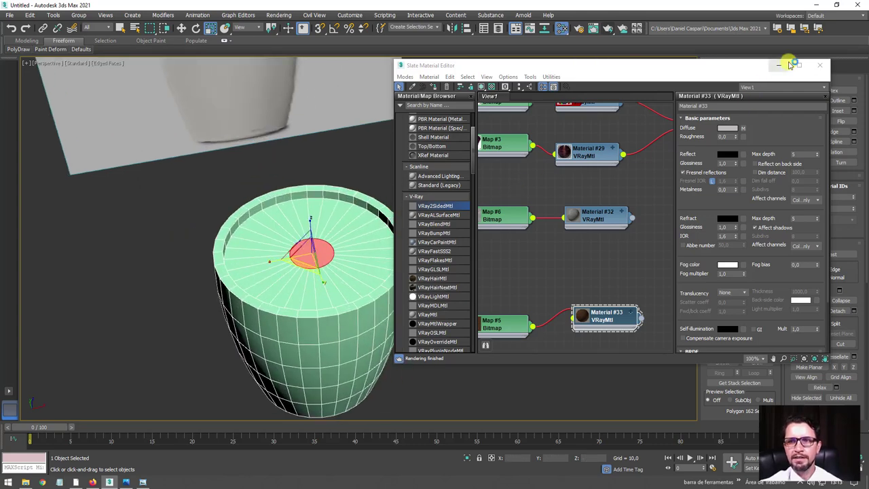
click(779, 65)
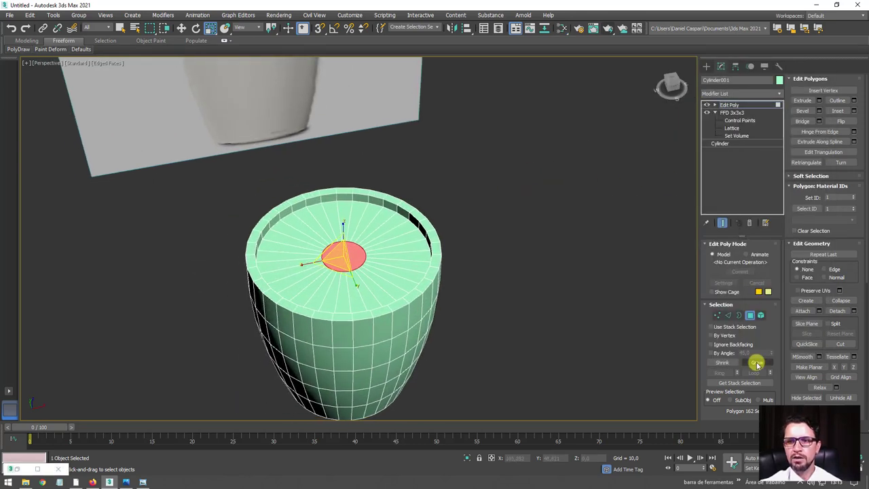
Step: Assign the soil Material #33 to the pot cylinder from the Slate editor
click(757, 363)
alt+middle_drag(629, 330, 628, 97)
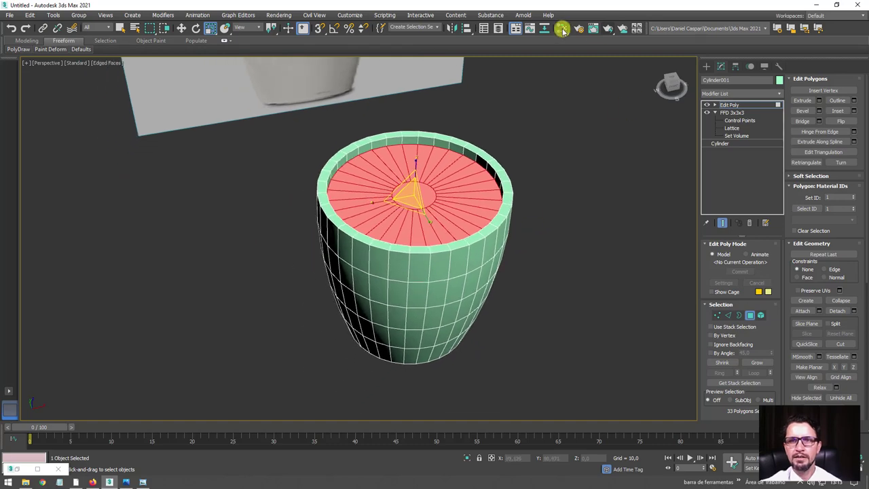
middle_drag(499, 167, 613, 213)
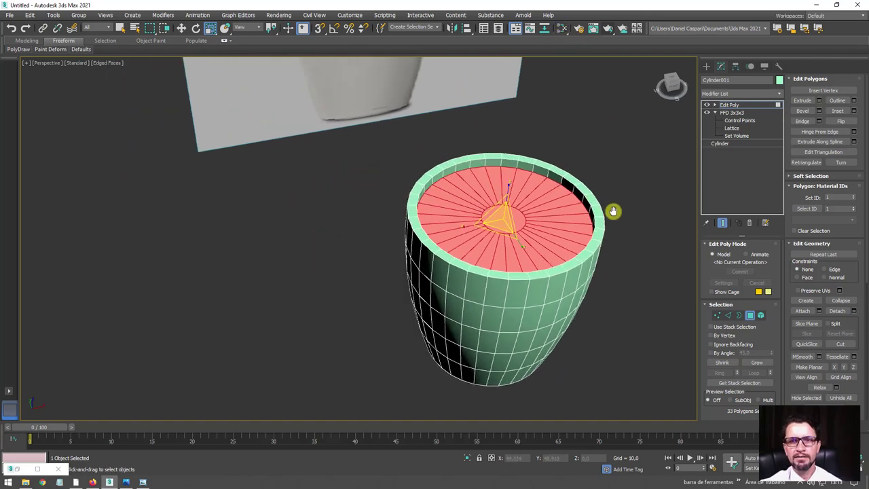
click(564, 30)
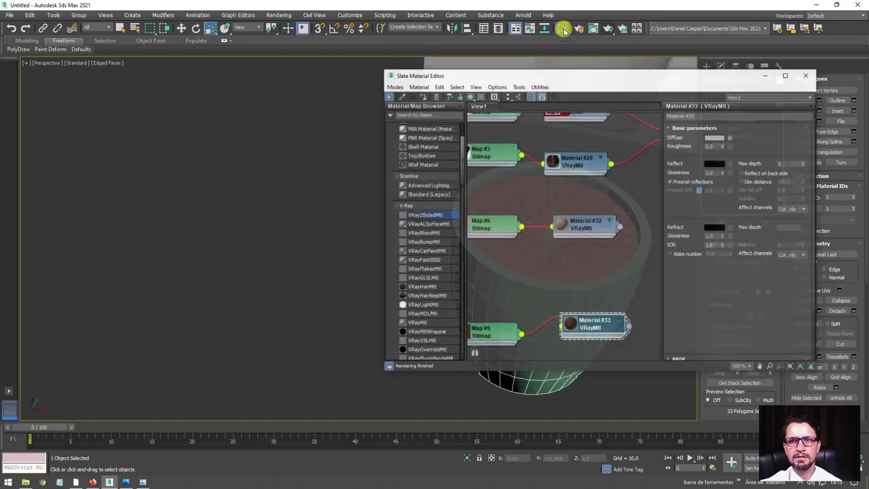
drag(616, 72, 149, 80)
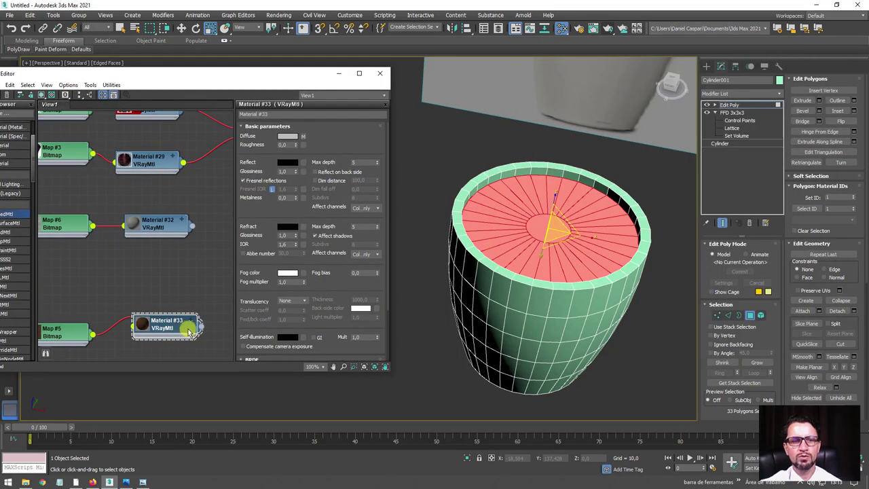
drag(513, 234, 531, 230)
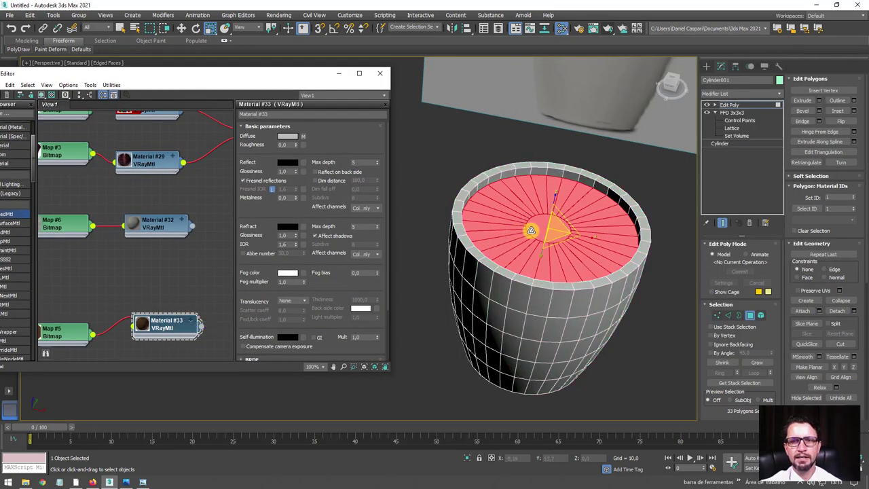
Step: Add a UVW Map modifier to the pot
alt+middle_drag(544, 244, 520, 258)
scroll(530, 265, up, 3)
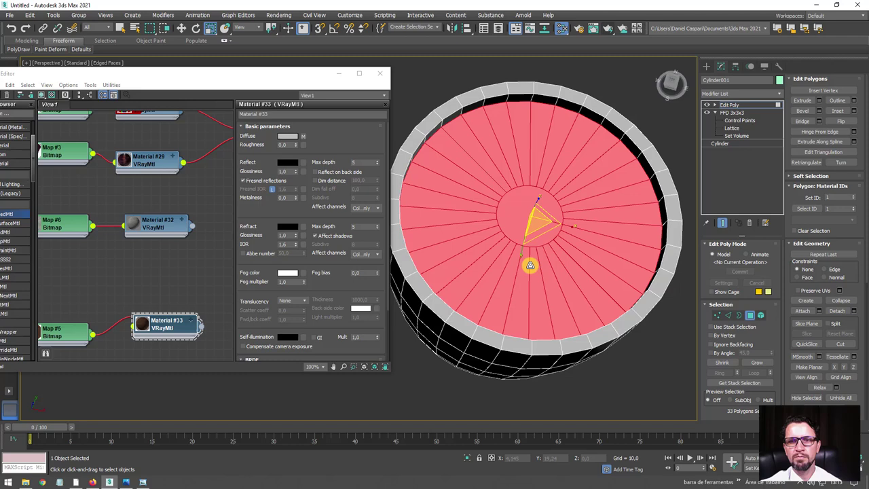
click(779, 95)
drag(777, 112, 781, 319)
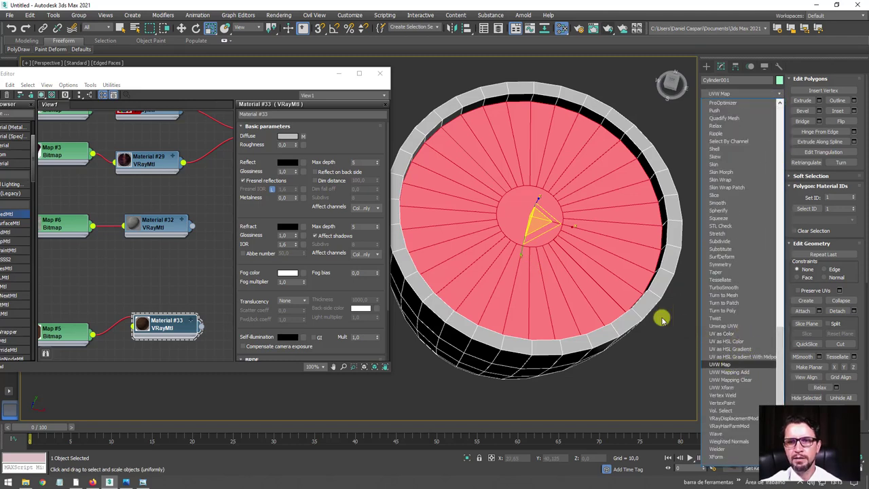
click(719, 364)
Step: Enable Show Shaded Material so the Map #5 soil texture displays on the pot
alt+middle_drag(617, 291, 632, 331)
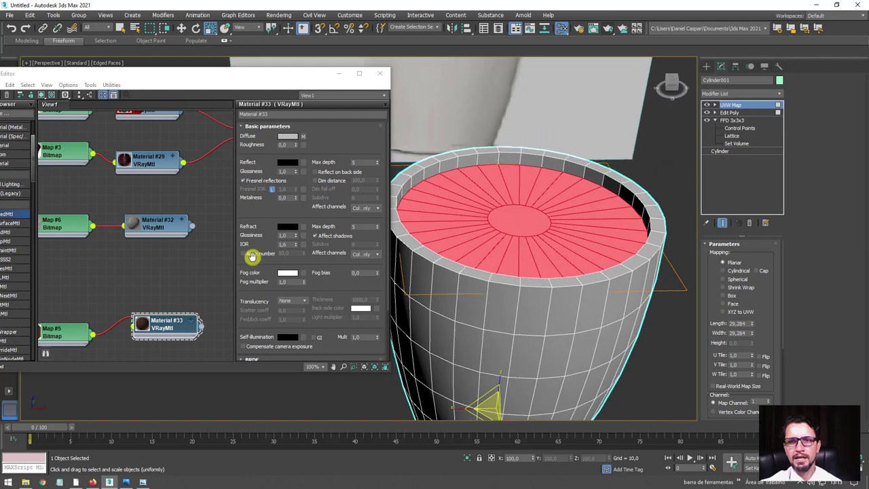
drag(51, 334, 78, 299)
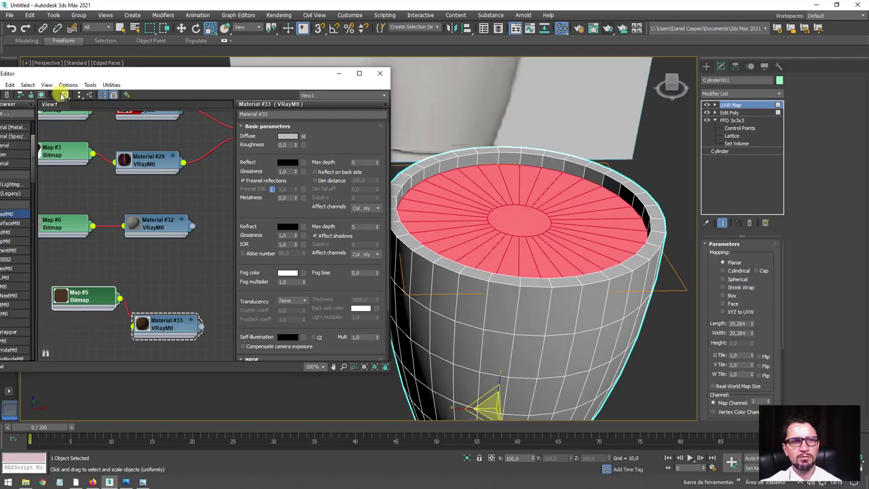
click(42, 96)
key(F2)
alt+middle_drag(564, 276, 477, 301)
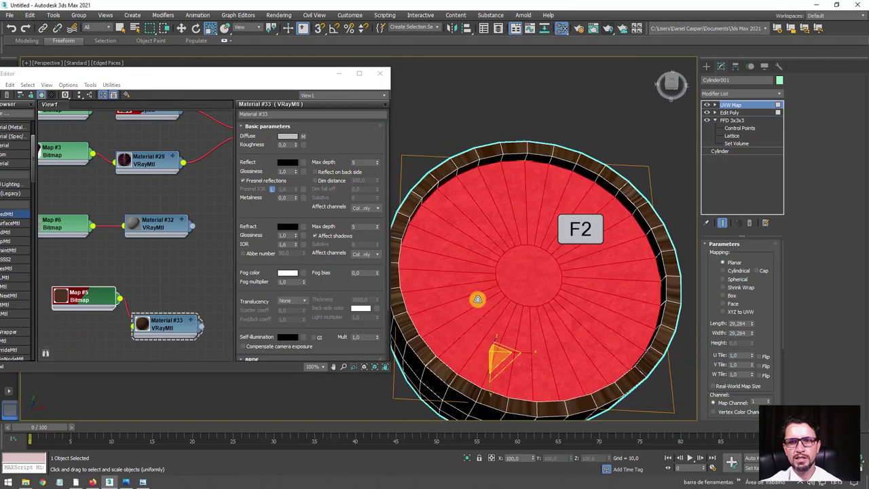
scroll(532, 214, up, 5)
scroll(622, 239, down, 5)
scroll(516, 260, down, 3)
mouse_move(516, 260)
alt+middle_down()
mouse_move(520, 217)
mouse_move(546, 216)
alt+middle_up()
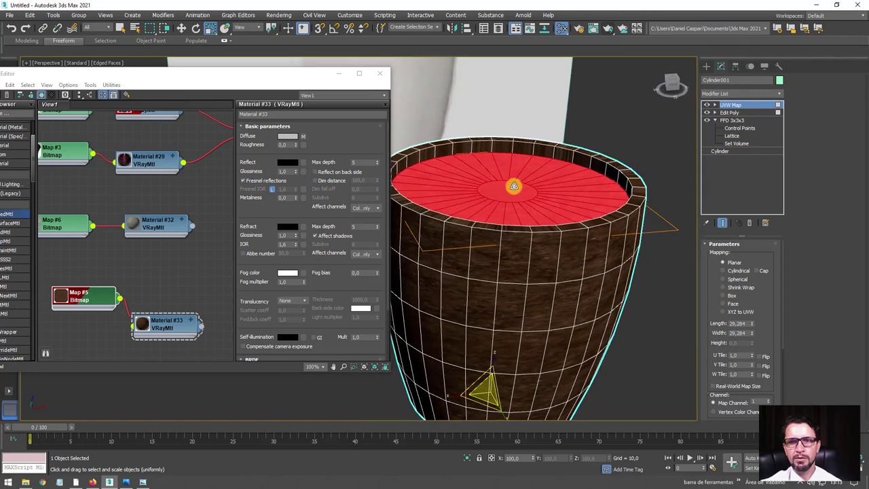
right_click(514, 186)
Step: Convert the pot to Editable Poly and detach its top cap polygons as a separate object
click(631, 290)
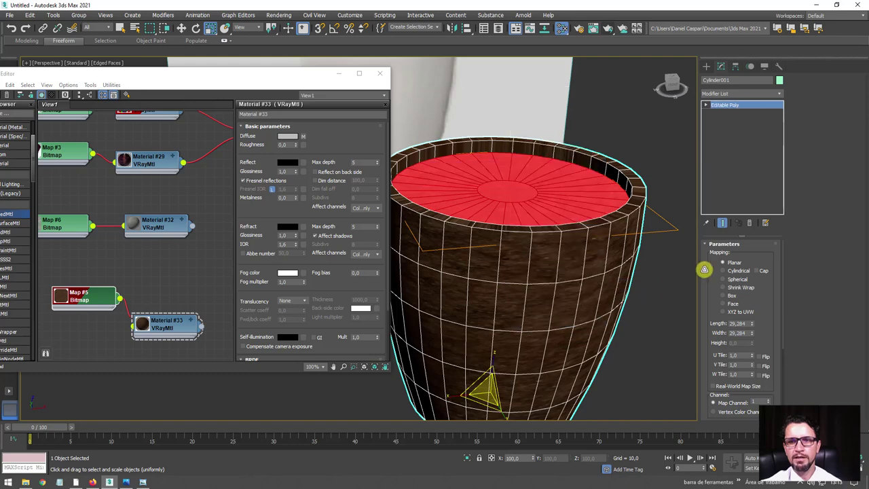
click(749, 254)
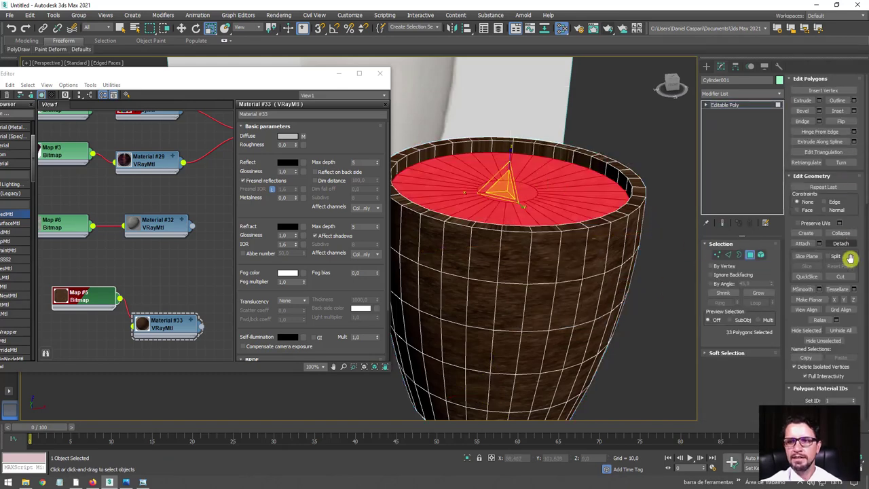
click(850, 244)
click(452, 243)
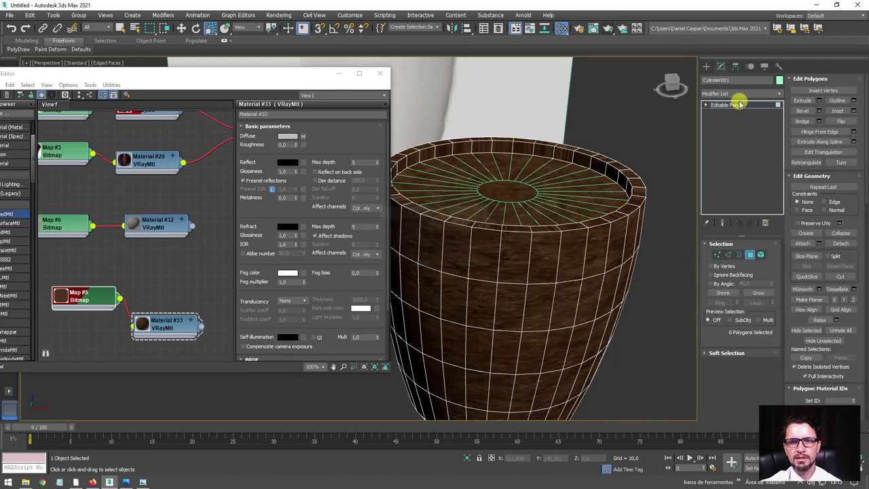
Step: Select the detached top cap and lift it briefly to confirm it separated
click(745, 105)
key(w)
scroll(527, 195, down, 3)
click(523, 195)
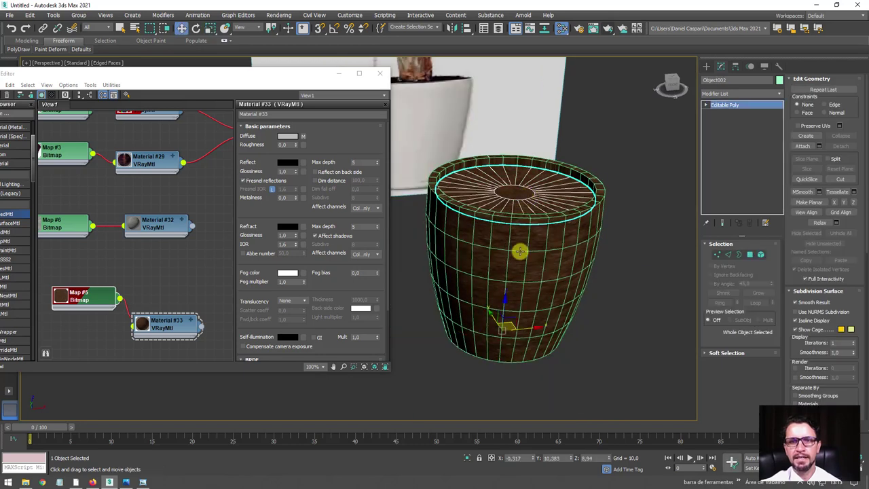
drag(507, 299, 521, 217)
right_click(563, 227)
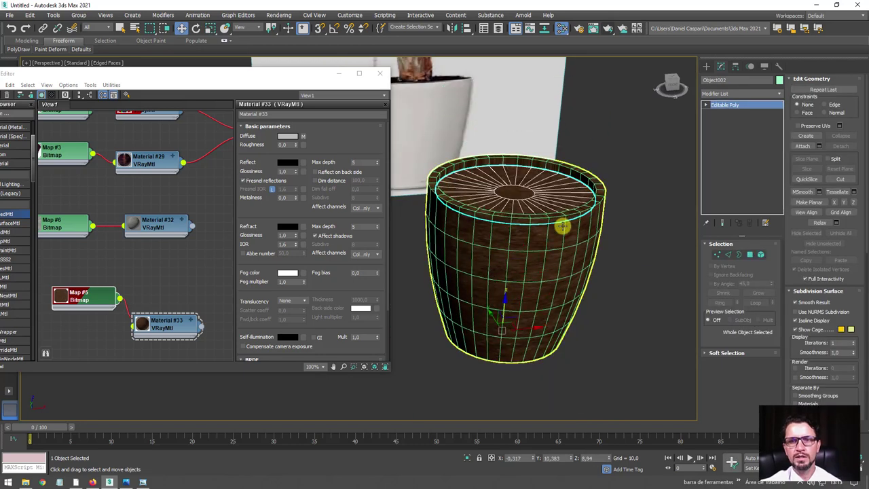
Step: Assign cement Material #32 to the pot body and show its Map #6 texture in the viewport
click(459, 270)
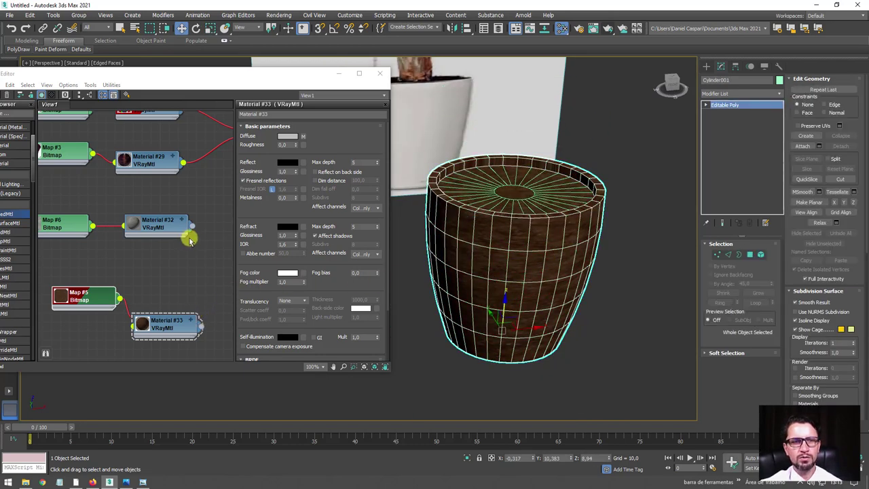
drag(191, 226, 514, 290)
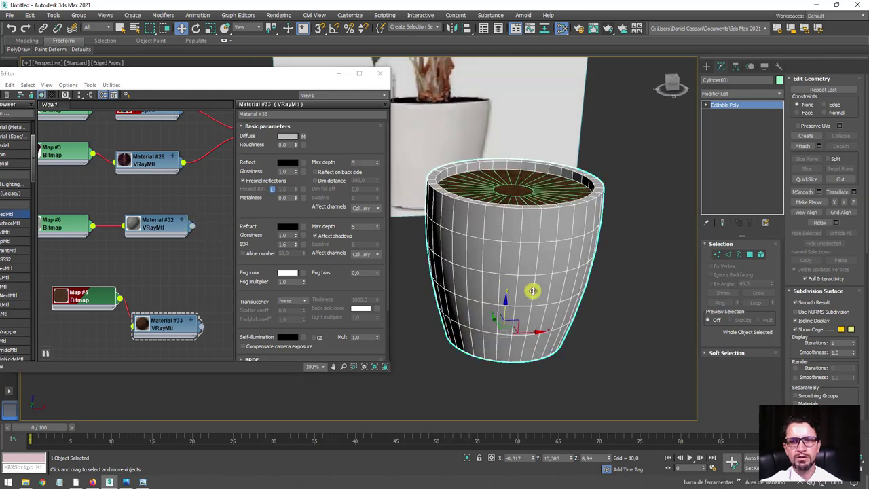
double_click(65, 223)
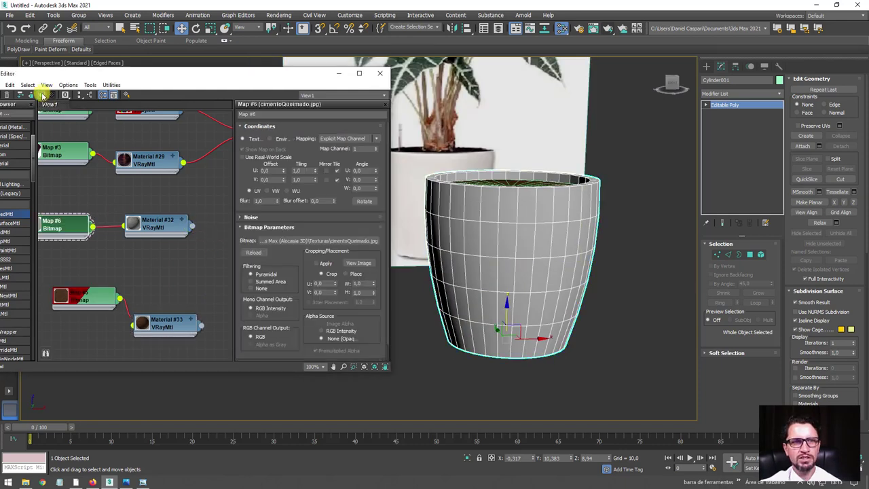
click(41, 95)
alt+middle_drag(505, 262, 656, 264)
click(638, 299)
scroll(564, 294, up, 3)
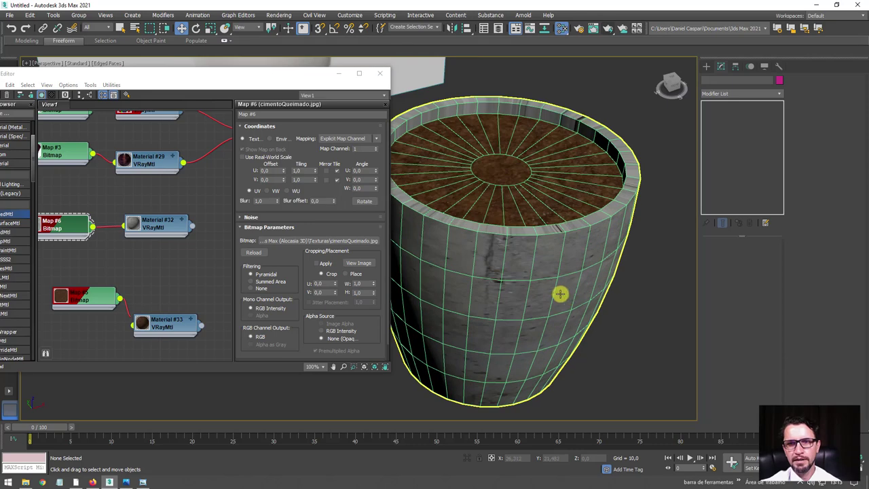
scroll(590, 329, down, 5)
scroll(570, 299, down, 3)
Step: Move the Map #6 node up-left, reposition the Slate window, and scroll the browser to Maps > General
alt+middle_drag(573, 300, 574, 285)
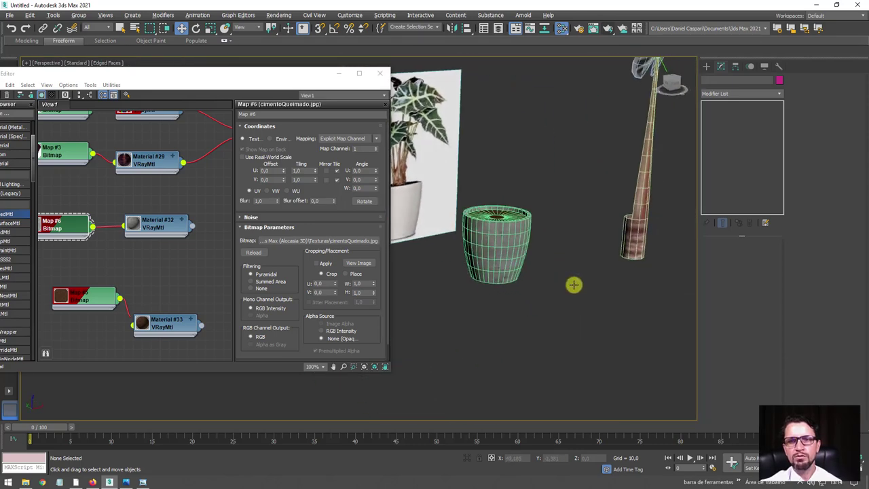
middle_drag(93, 226, 215, 227)
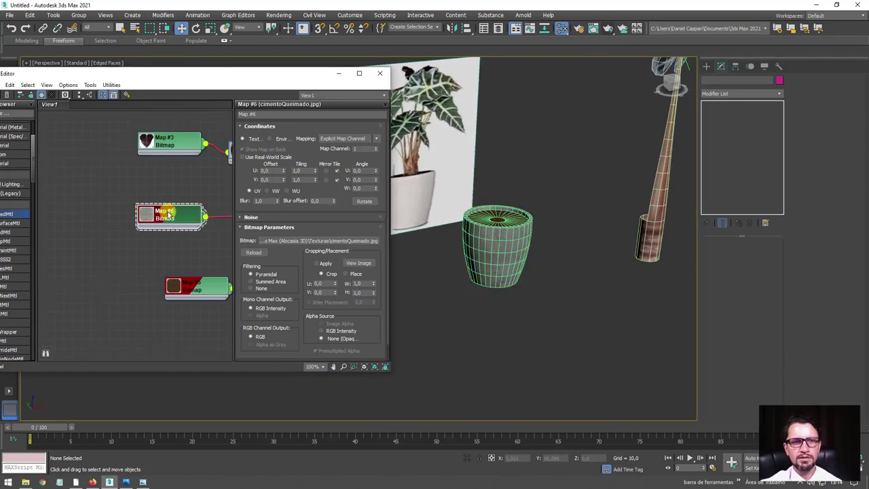
drag(169, 214, 106, 186)
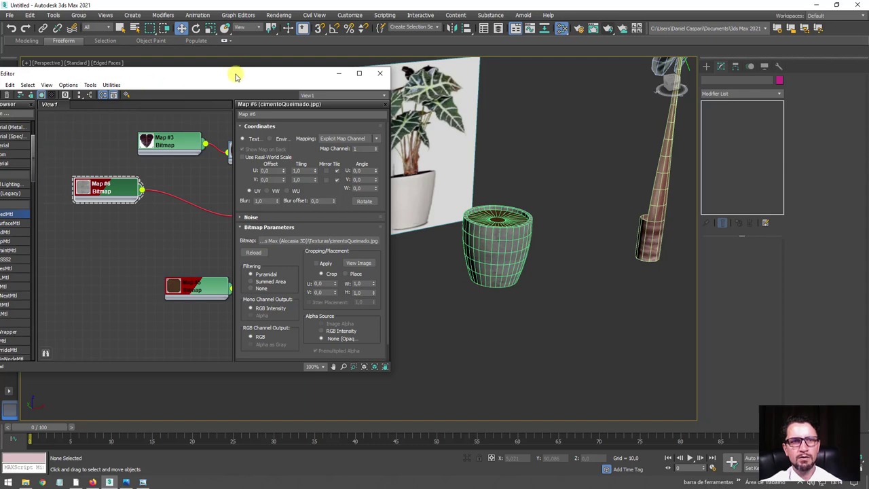
drag(236, 77, 327, 70)
mouse_move(130, 158)
mouse_down()
mouse_move(131, 230)
mouse_move(128, 219)
mouse_up()
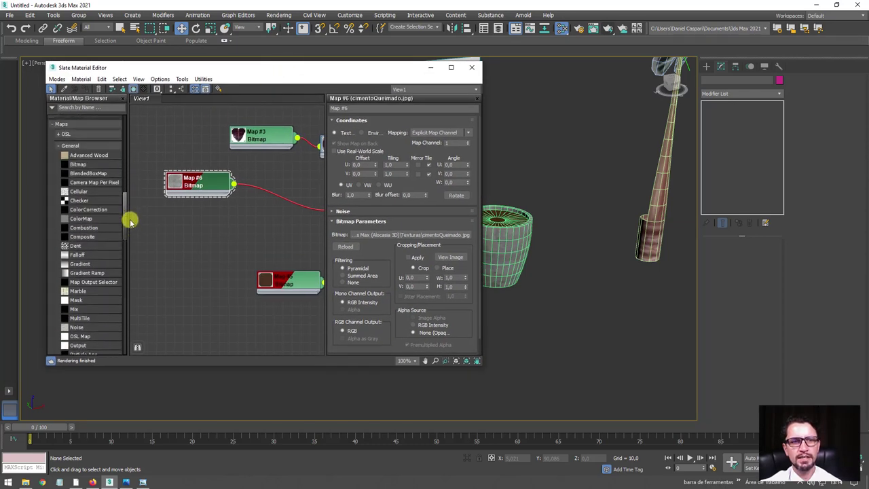
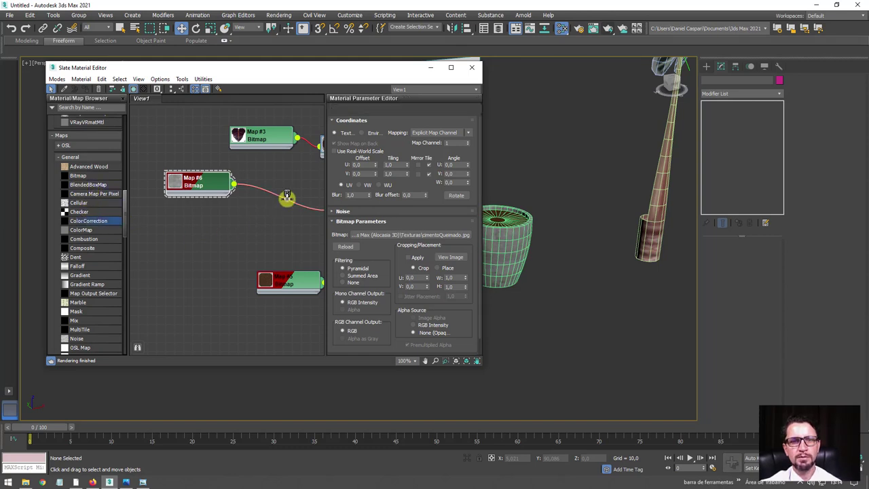
Step: Insert a Color Correction map between the concrete bitmap and the pot material
drag(287, 196, 287, 198)
middle_drag(272, 235, 232, 243)
scroll(592, 264, up, 3)
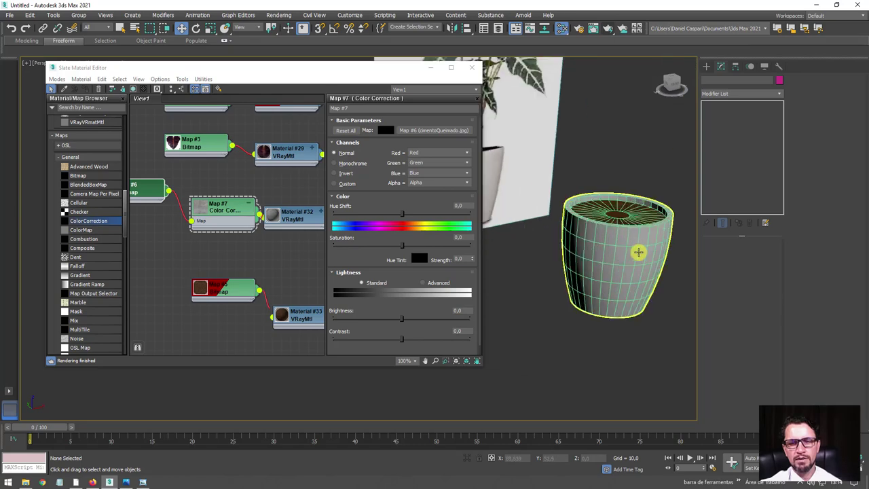
scroll(638, 251, up, 3)
scroll(638, 250, up, 2)
drag(237, 209, 238, 200)
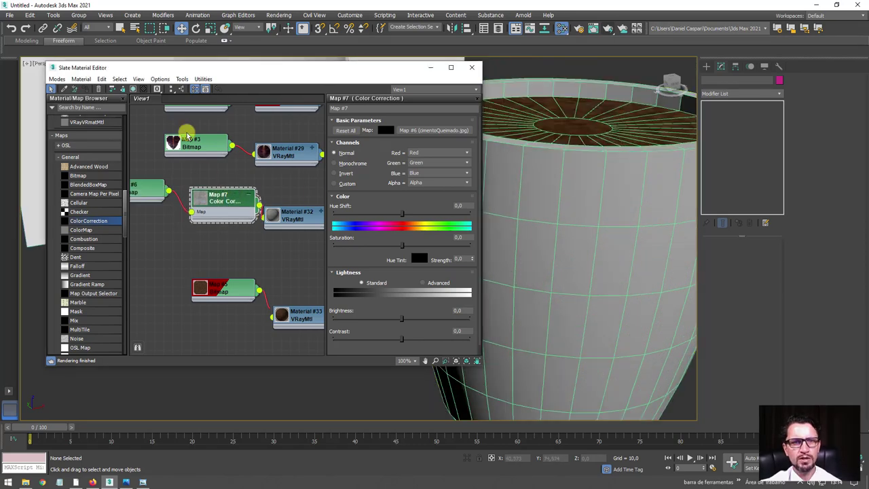
Step: Show the texture in the viewport, set Saturation -23.588 and Brightness 23.588, then close the editor
click(132, 89)
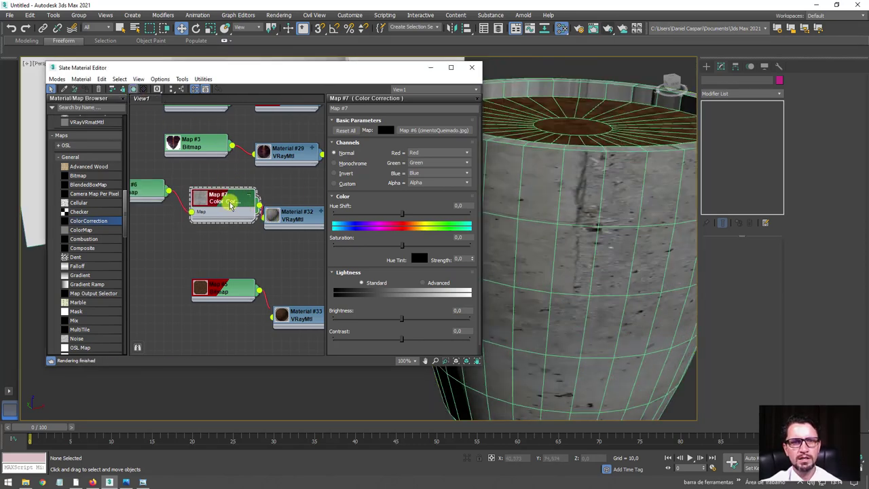
mouse_move(402, 246)
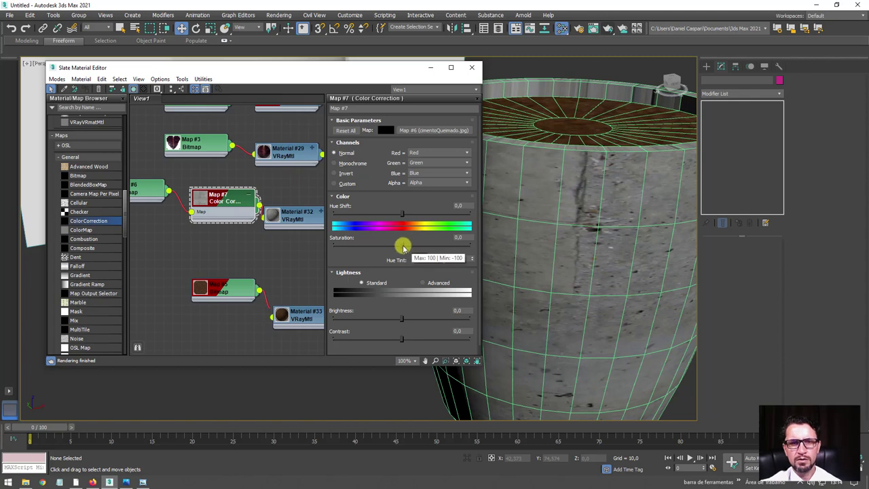
mouse_move(390, 247)
mouse_down()
mouse_move(403, 232)
mouse_move(400, 213)
mouse_up()
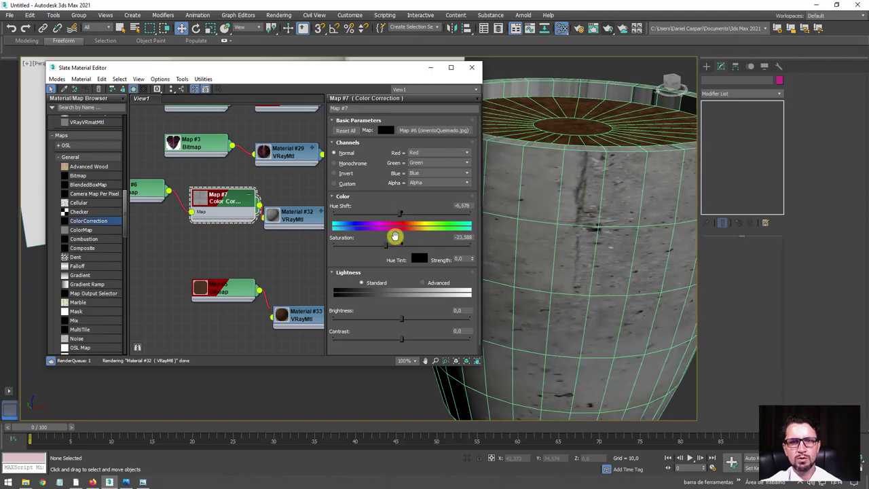
mouse_move(402, 319)
mouse_down()
mouse_move(416, 317)
mouse_move(412, 339)
mouse_up()
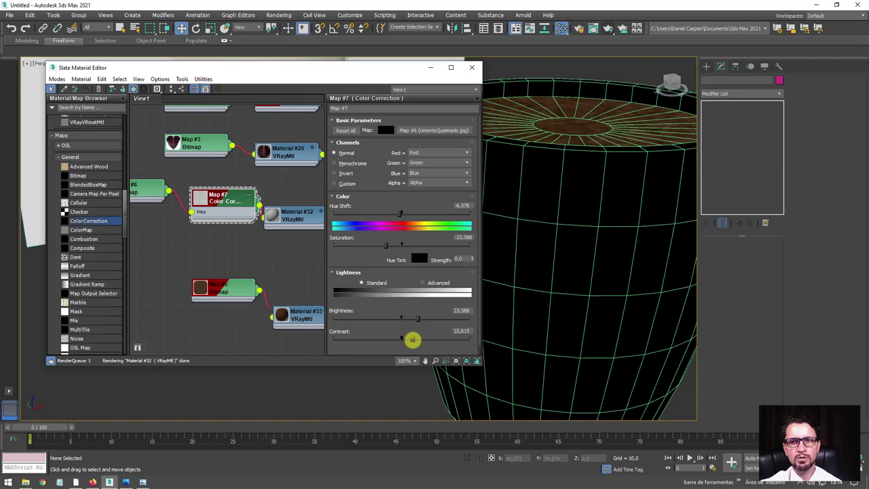
scroll(578, 226, down, 2)
scroll(578, 230, down, 4)
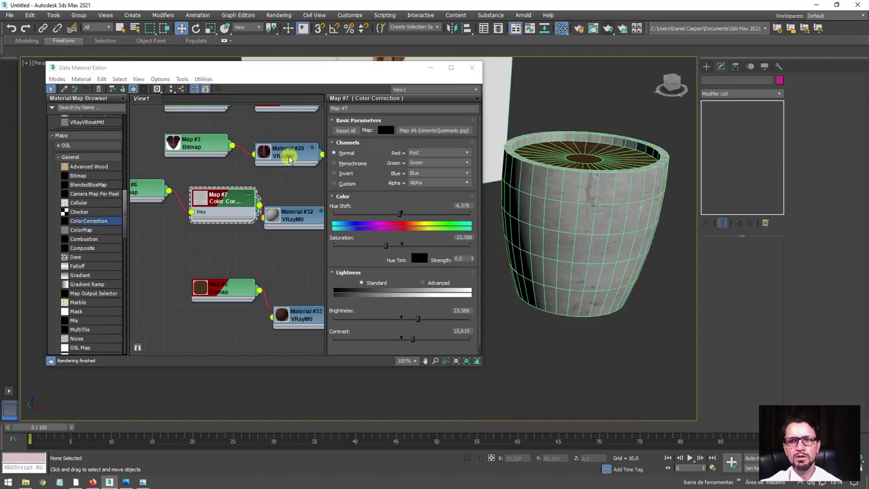
click(470, 70)
scroll(292, 205, down, 3)
Step: Scale the bottom vertex ring of the stem's base sleeve outward to flare it
alt+middle_drag(516, 237, 560, 245)
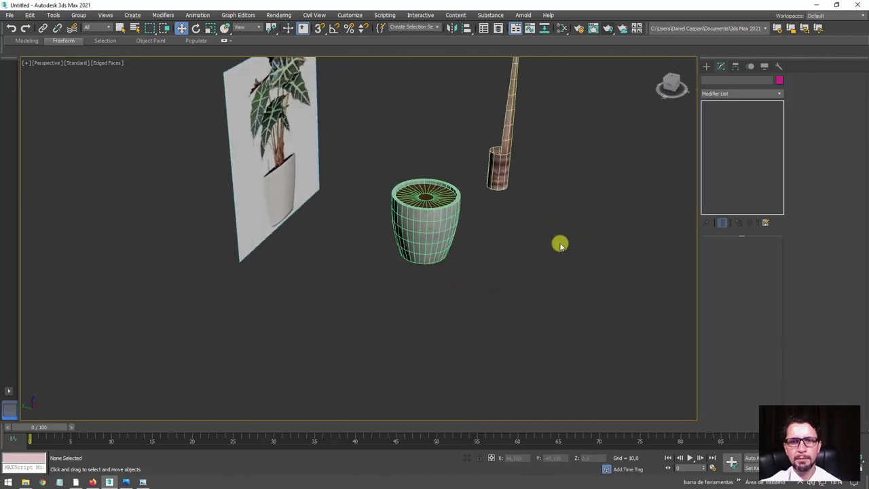
scroll(489, 235, up, 3)
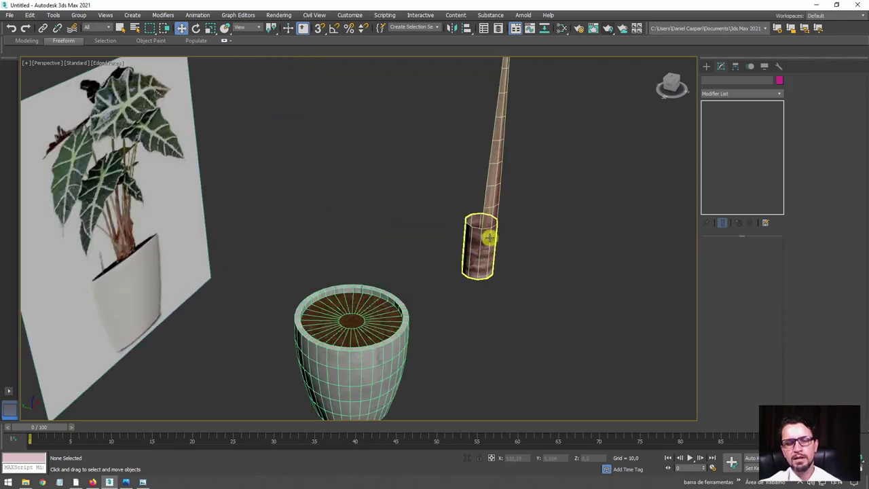
scroll(479, 252, up, 4)
scroll(486, 256, down, 4)
click(485, 257)
scroll(486, 256, up, 3)
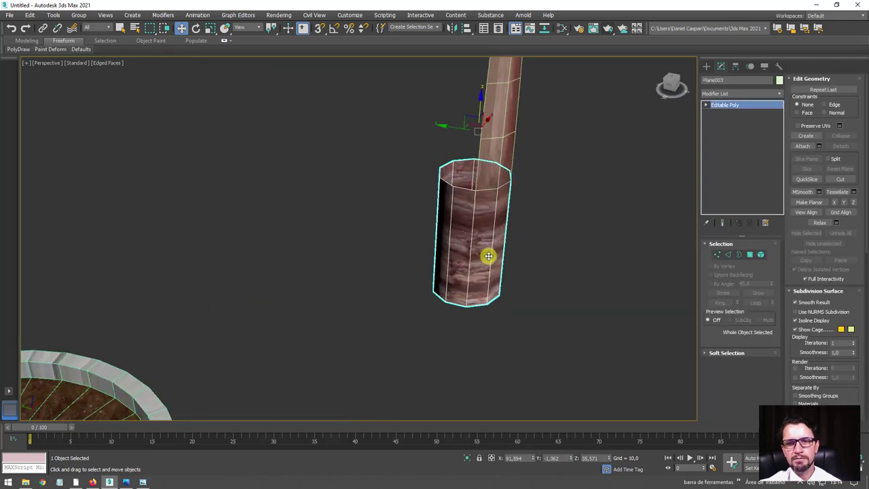
click(720, 255)
alt+middle_drag(586, 275, 556, 253)
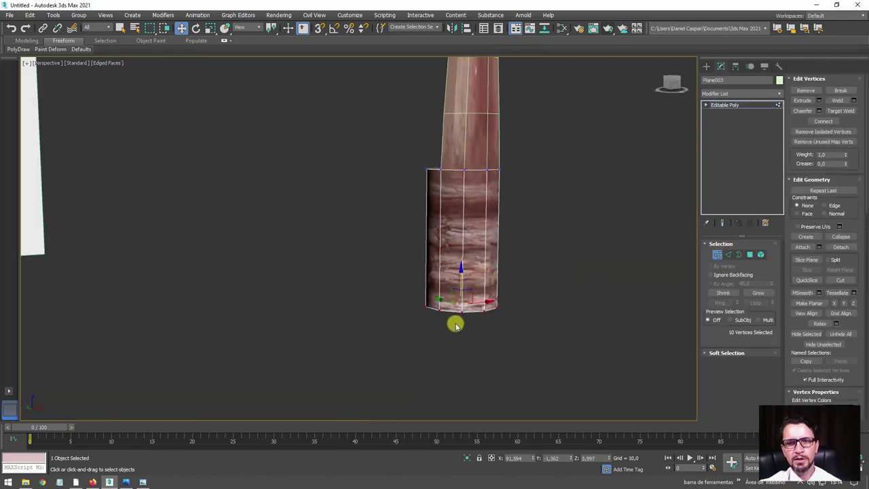
key(r)
drag(456, 299, 464, 288)
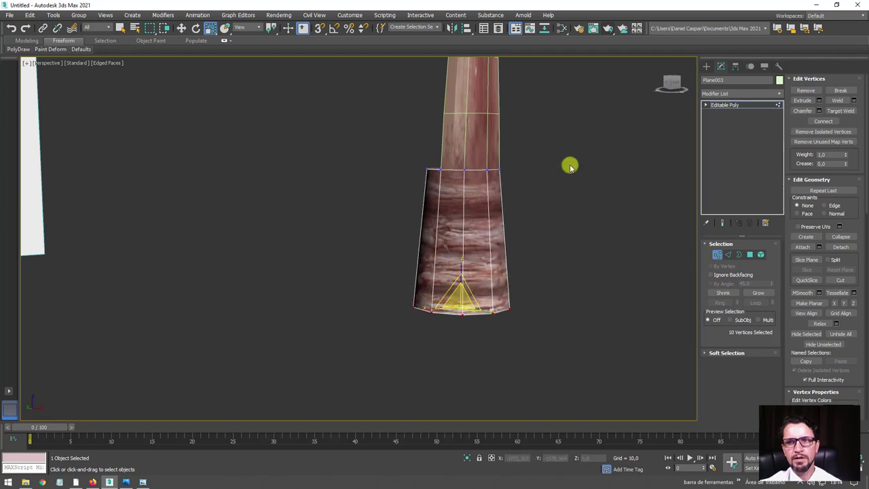
scroll(521, 180, down, 2)
click(739, 107)
Step: Select all four stem and leaf objects and move them down into the pot
scroll(559, 140, down, 3)
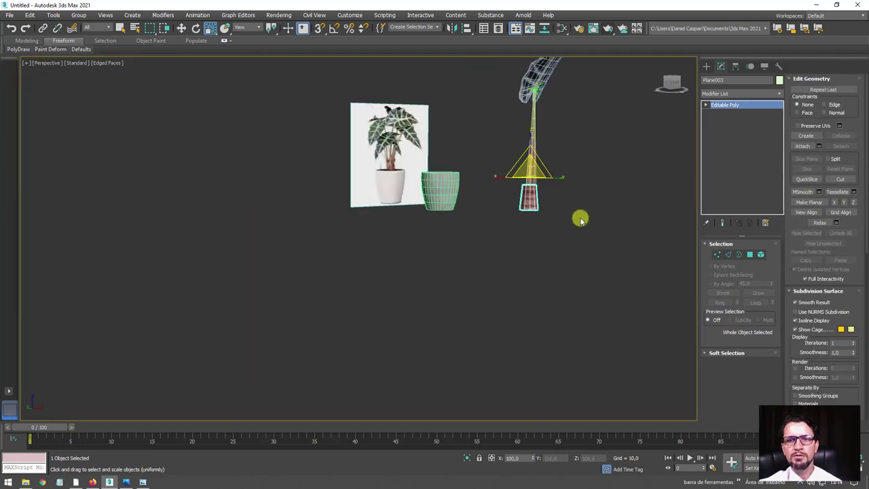
alt+middle_drag(580, 217, 581, 253)
key(ctrl+a)
alt+middle_drag(561, 140, 546, 157)
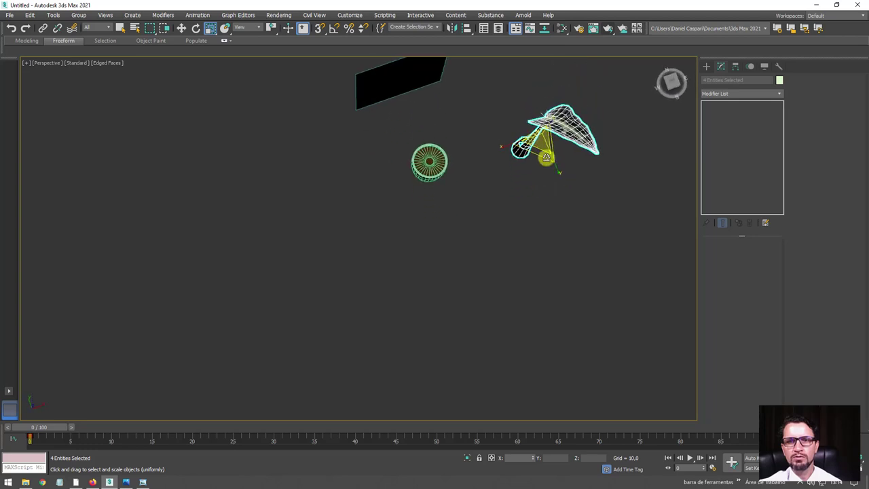
mouse_move(555, 116)
mouse_down()
mouse_move(451, 134)
mouse_move(442, 91)
mouse_move(448, 124)
mouse_up()
key(shift+z)
key(shift+z)
key(r)
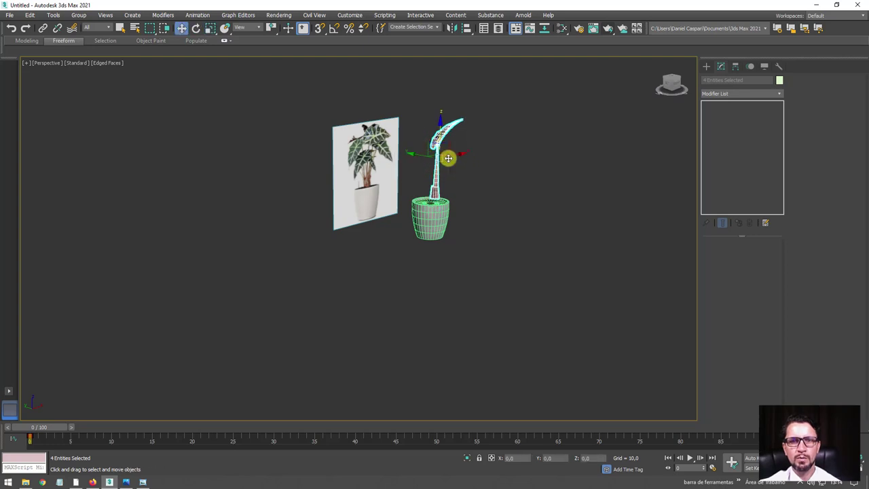
Step: Orbit to look into the pot and select the bent stem
mouse_move(448, 158)
alt+middle_down()
mouse_move(442, 145)
mouse_move(450, 145)
alt+middle_up()
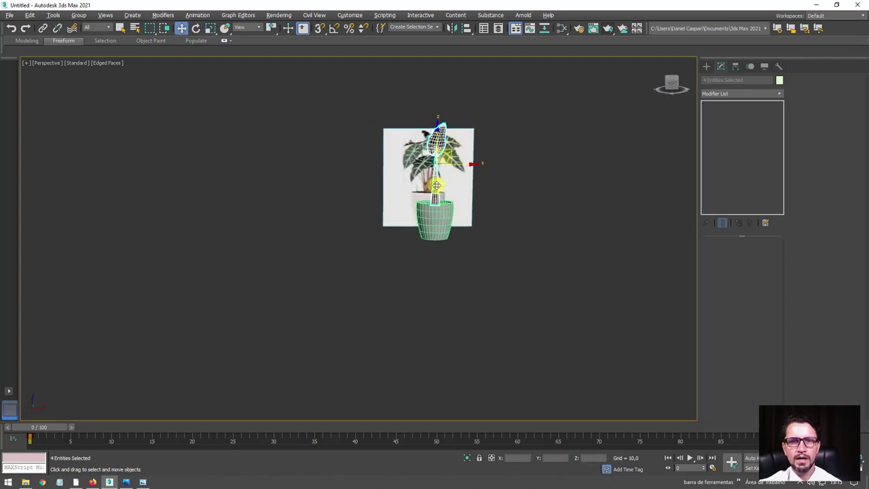
alt+middle_drag(436, 185, 446, 188)
scroll(409, 161, up, 5)
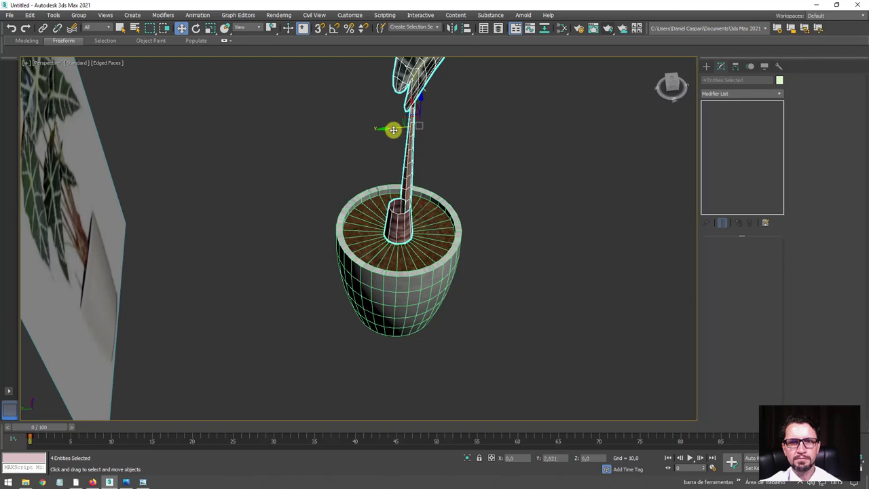
mouse_move(394, 132)
alt+middle_down()
mouse_move(403, 210)
mouse_move(318, 182)
mouse_move(437, 194)
mouse_move(430, 223)
alt+middle_up()
scroll(421, 179, up, 3)
scroll(419, 173, down, 2)
click(430, 223)
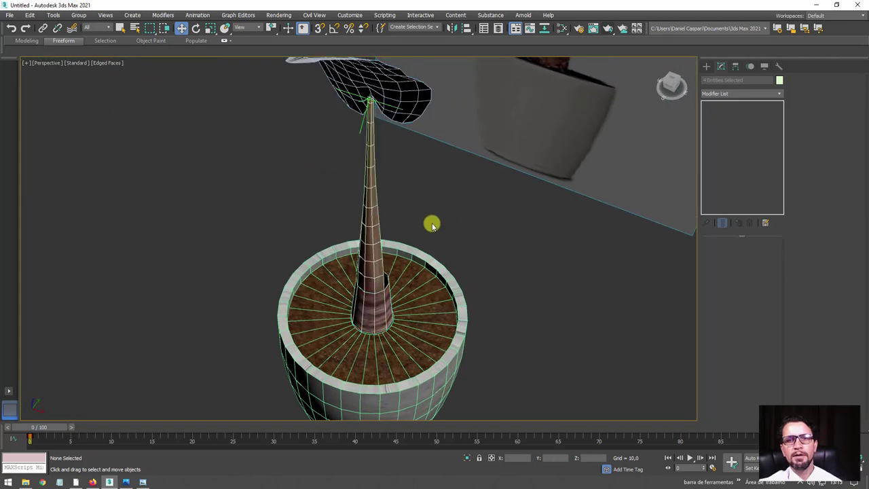
scroll(406, 247, down, 2)
click(382, 249)
mouse_move(382, 249)
alt+middle_down()
mouse_move(407, 234)
mouse_move(397, 198)
alt+middle_up()
Step: Clone the stem, sleeve and leaf to the right as an independent Copy
key(ctrl+a)
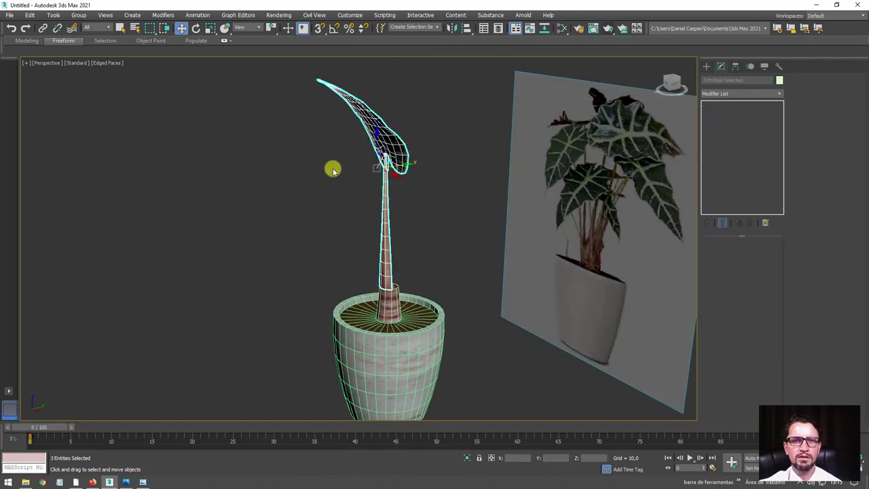
alt+middle_drag(333, 169, 394, 170)
shift+drag(401, 167, 566, 180)
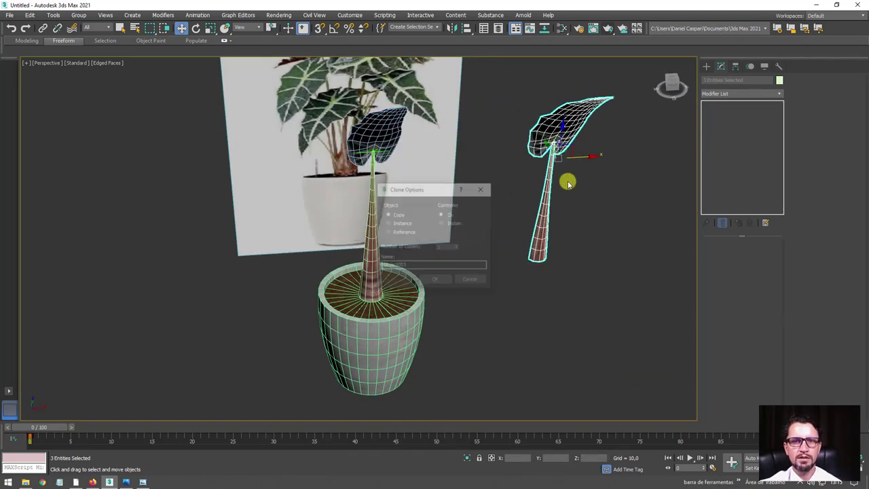
click(441, 281)
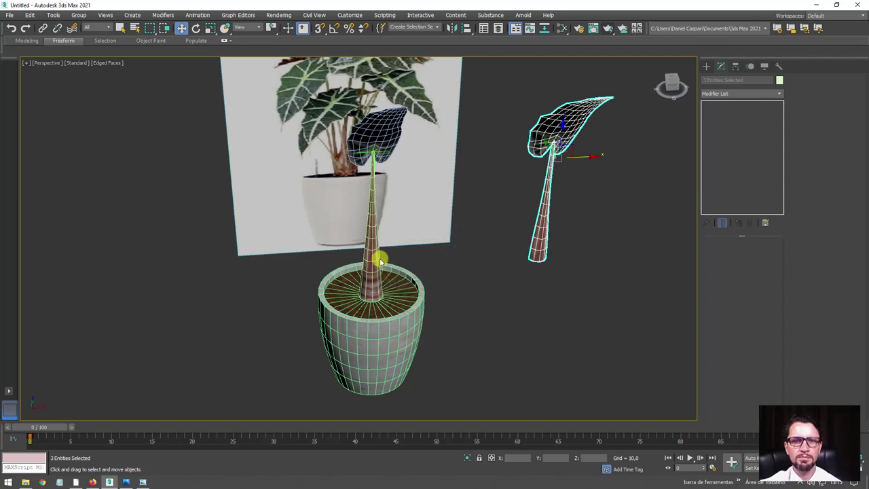
click(380, 256)
alt+middle_drag(342, 248, 414, 237)
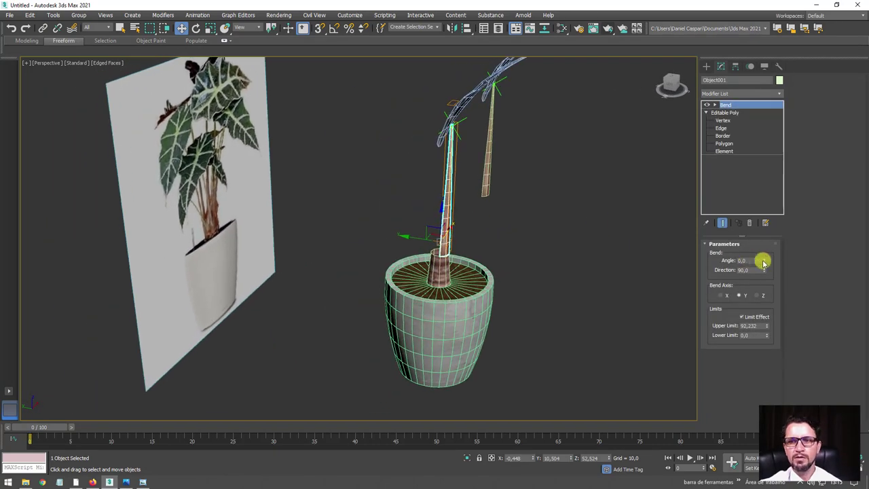
Step: Set the stem's Bend angle to 71, then 87, and reposition the bend gizmo
drag(763, 262, 758, 197)
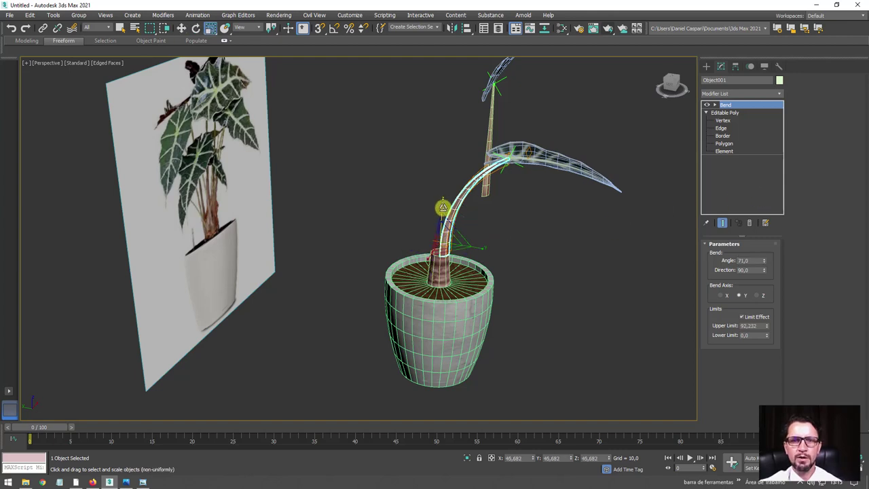
drag(443, 207, 449, 171)
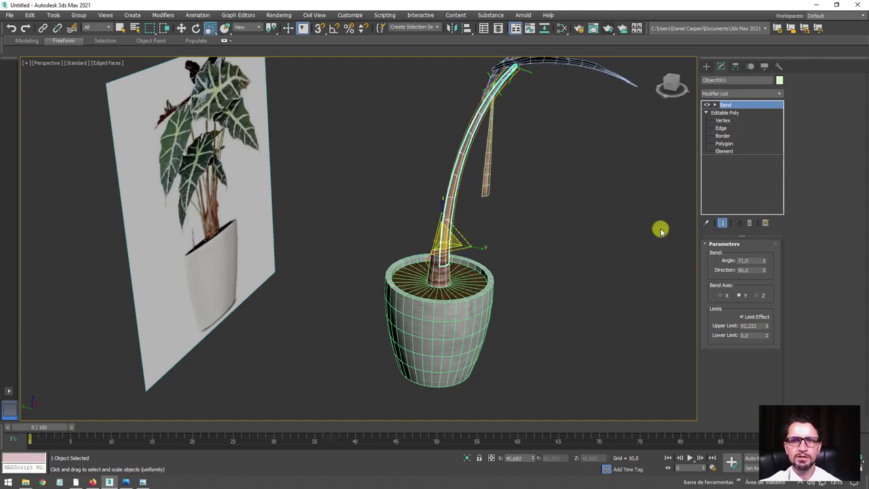
drag(763, 263, 762, 243)
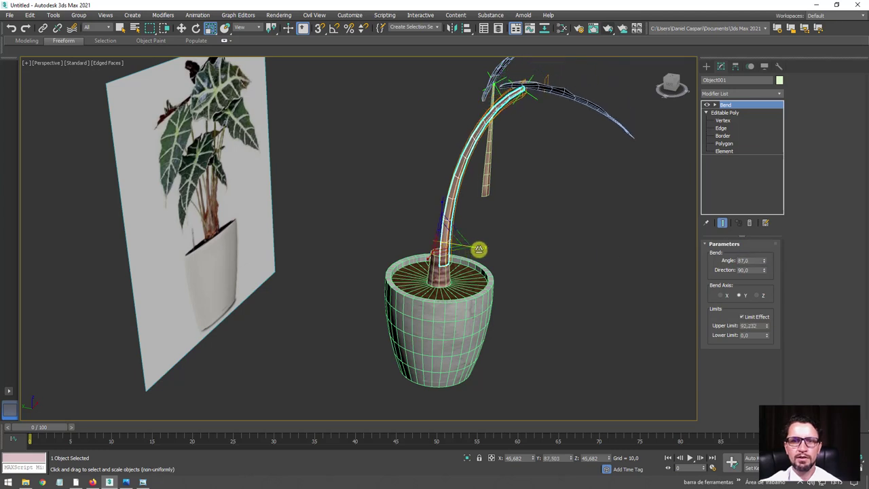
mouse_move(478, 250)
mouse_down()
mouse_move(495, 248)
mouse_move(469, 233)
mouse_move(483, 230)
mouse_up()
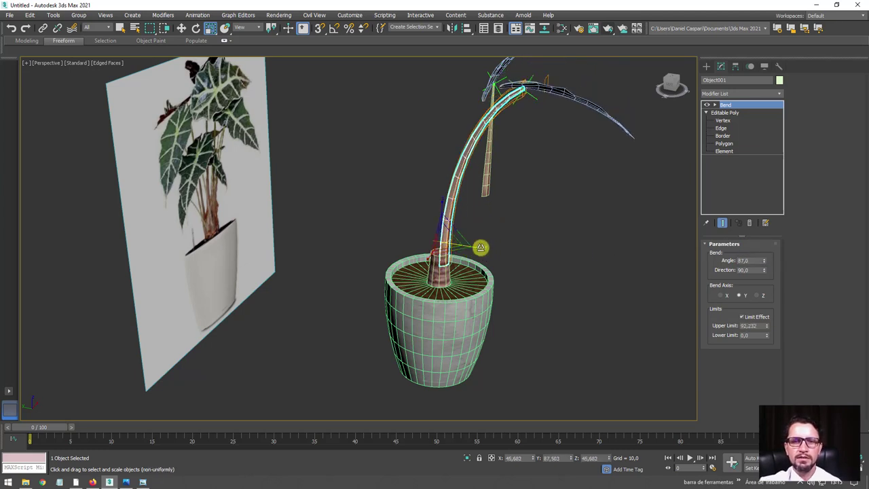
mouse_move(481, 247)
mouse_down()
mouse_move(496, 248)
mouse_move(475, 249)
mouse_move(494, 249)
mouse_move(452, 211)
mouse_up()
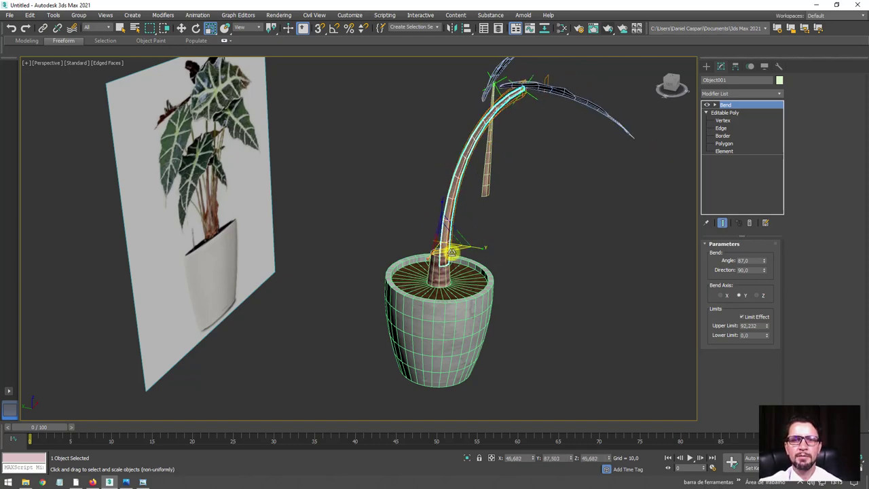
Step: Scale the Bend gizmo to curve the stem further, switch Bend off, and open the Modifier List
scroll(451, 251, up, 4)
scroll(449, 253, down, 1)
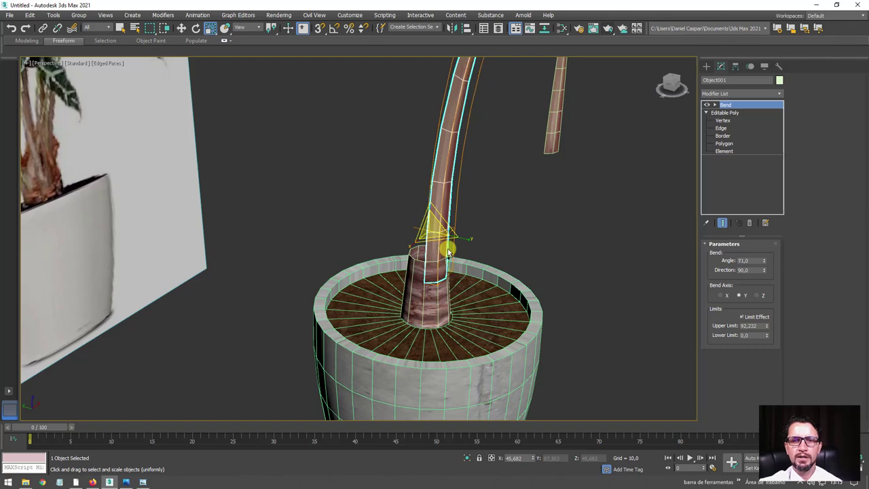
drag(463, 225, 467, 233)
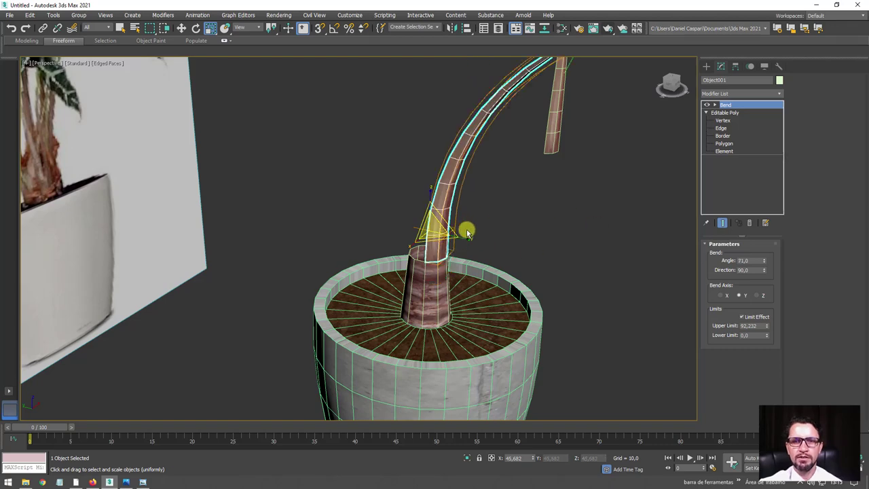
scroll(487, 226, down, 5)
scroll(464, 241, up, 3)
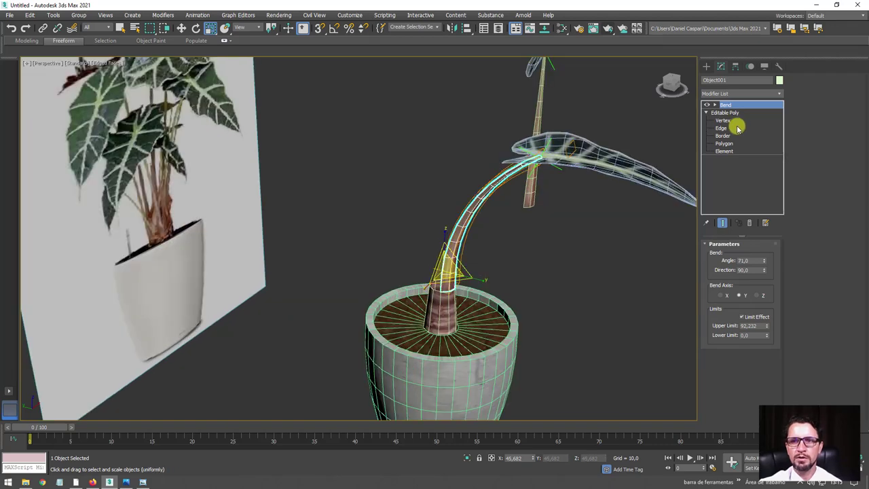
click(706, 106)
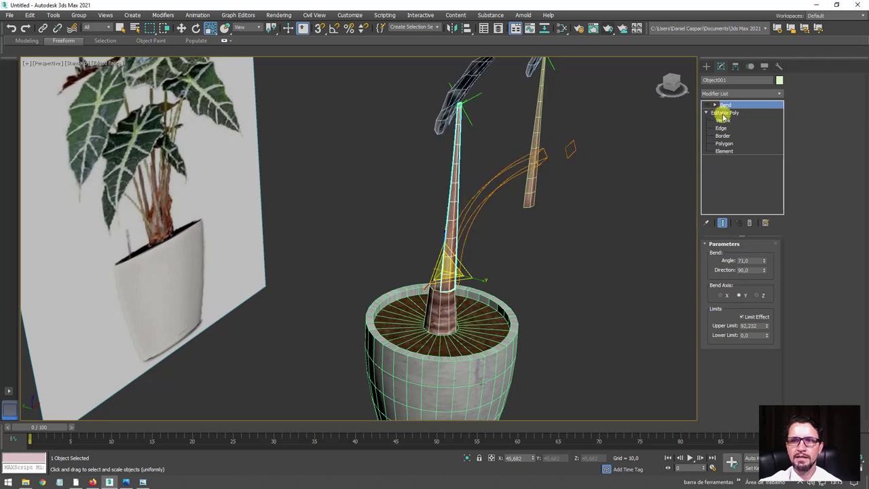
click(779, 93)
Step: Add an FFD 2x2x2 modifier and pull its top control points upward
drag(779, 113, 778, 151)
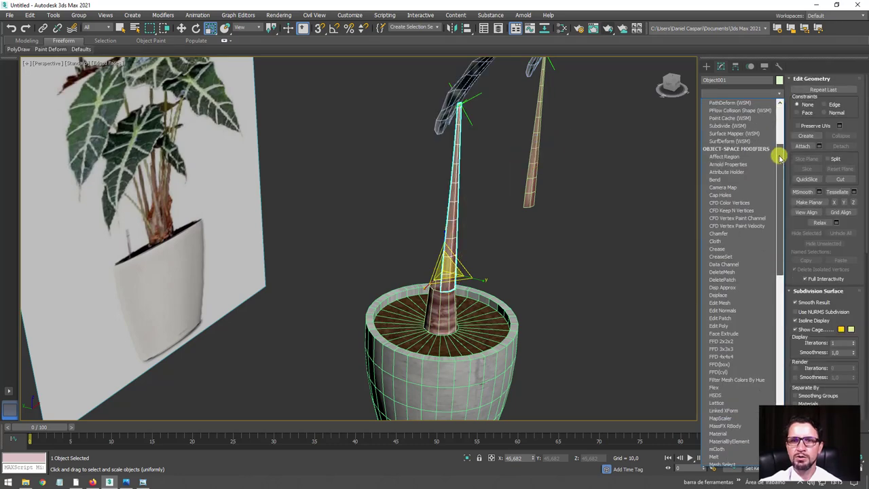
click(728, 340)
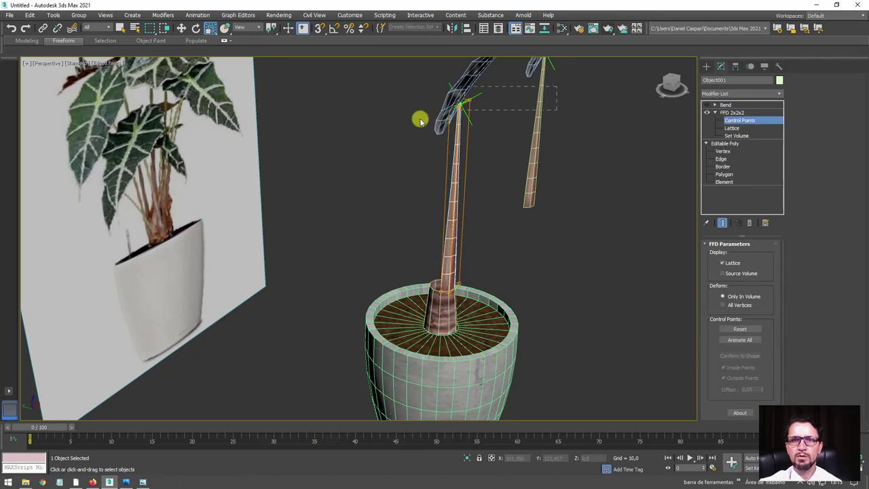
drag(417, 120, 509, 68)
key(w)
alt+middle_drag(473, 184, 475, 190)
drag(471, 197, 466, 81)
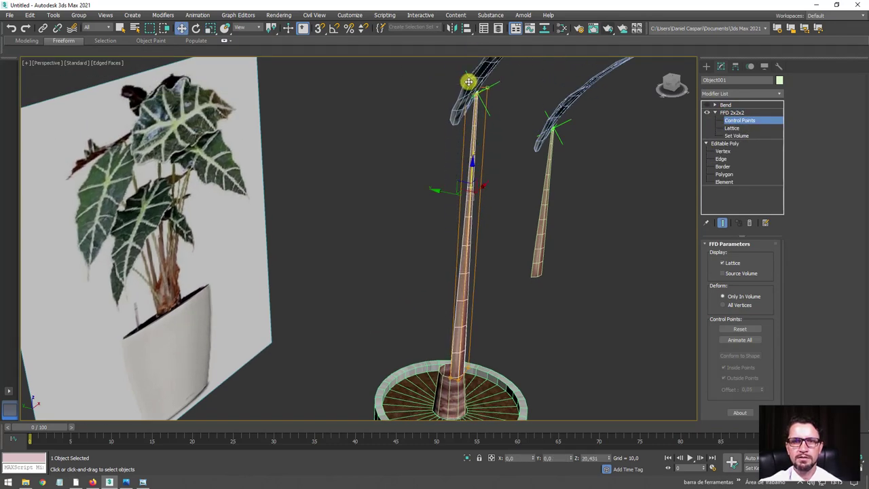
key(shift+z)
Step: Re-enable Bend with Upper Limit 154.027 and Angle 126.5 so the leaf droops
click(725, 104)
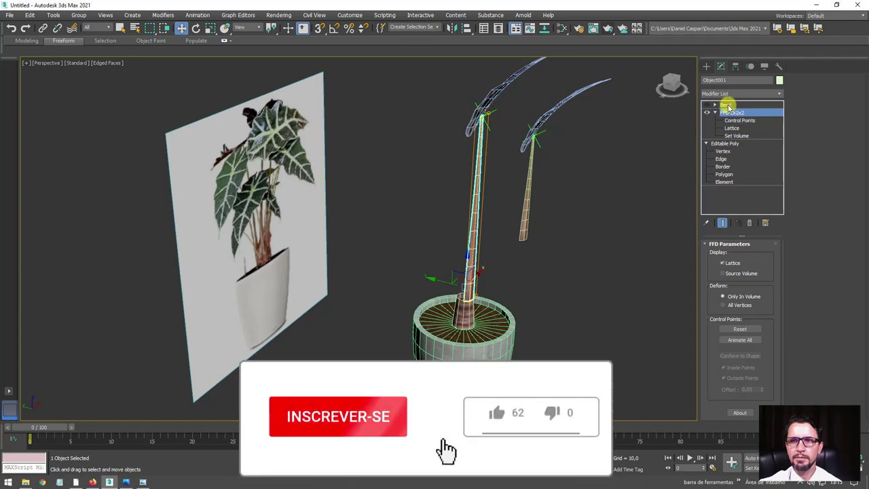
click(707, 104)
mouse_move(574, 330)
alt+middle_down()
mouse_move(601, 202)
mouse_move(631, 197)
alt+middle_up()
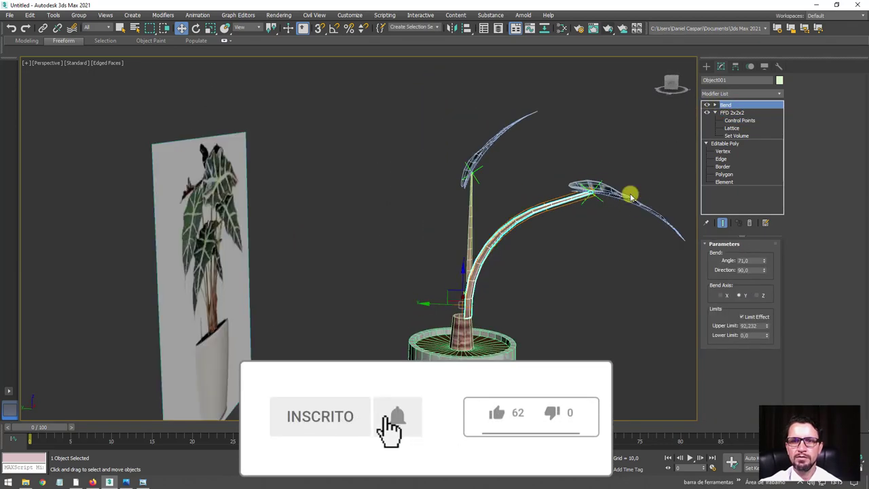
drag(769, 338, 768, 321)
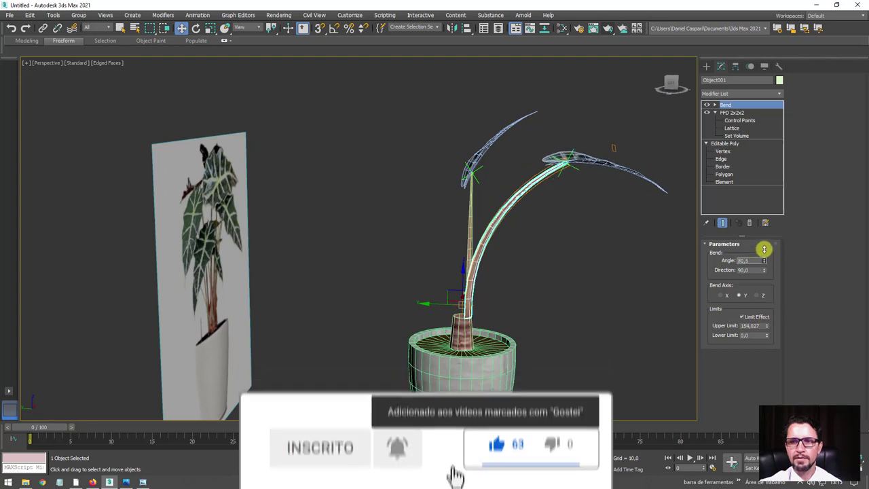
drag(765, 264, 756, 204)
alt+middle_drag(537, 254, 509, 299)
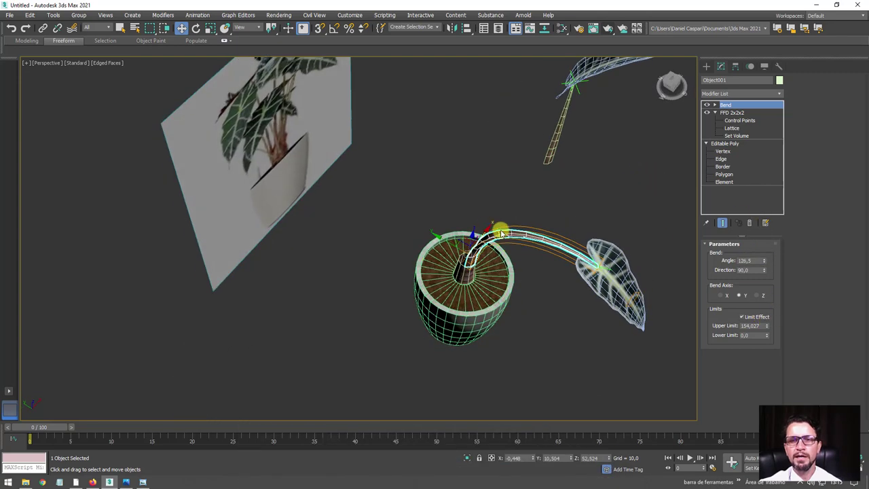
mouse_move(501, 232)
alt+middle_down()
mouse_move(578, 271)
mouse_move(565, 235)
alt+middle_up()
scroll(564, 258, down, 3)
mouse_move(565, 277)
alt+middle_down()
mouse_move(574, 281)
mouse_move(540, 304)
mouse_move(607, 254)
mouse_move(591, 258)
mouse_move(557, 297)
mouse_move(577, 179)
alt+middle_up()
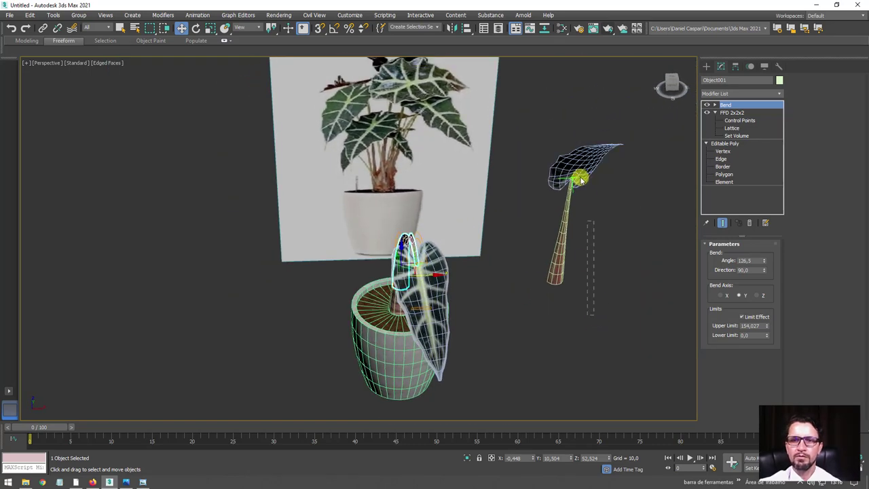
Step: Copy the bent stem and leaf along X, creating Object003 beside the original
click(543, 141)
mouse_move(543, 141)
alt+middle_down()
mouse_move(444, 238)
mouse_move(516, 242)
mouse_move(419, 290)
mouse_move(491, 83)
alt+middle_up()
click(617, 169)
alt+middle_drag(617, 169, 611, 167)
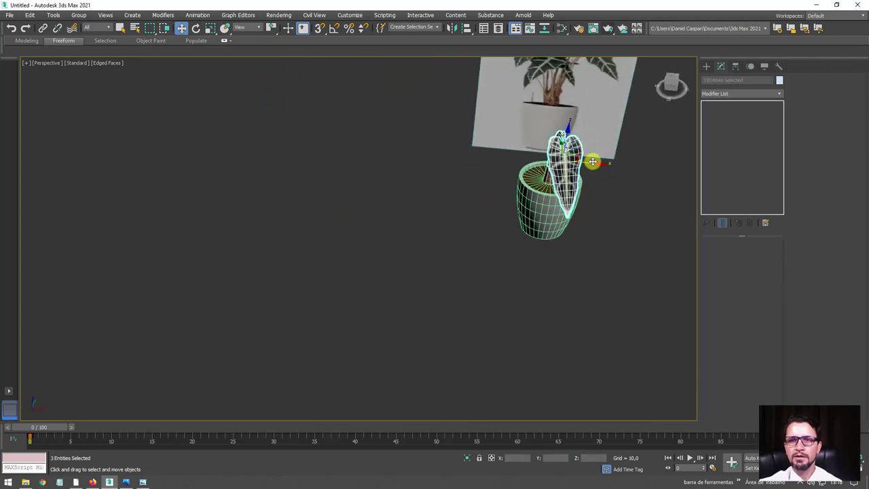
shift+drag(593, 160, 634, 170)
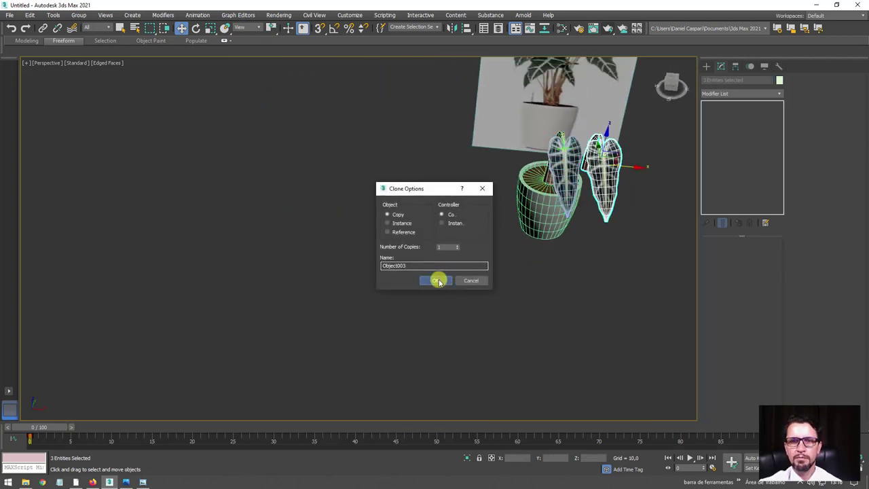
click(438, 281)
scroll(541, 215, up, 5)
alt+middle_drag(541, 216, 575, 177)
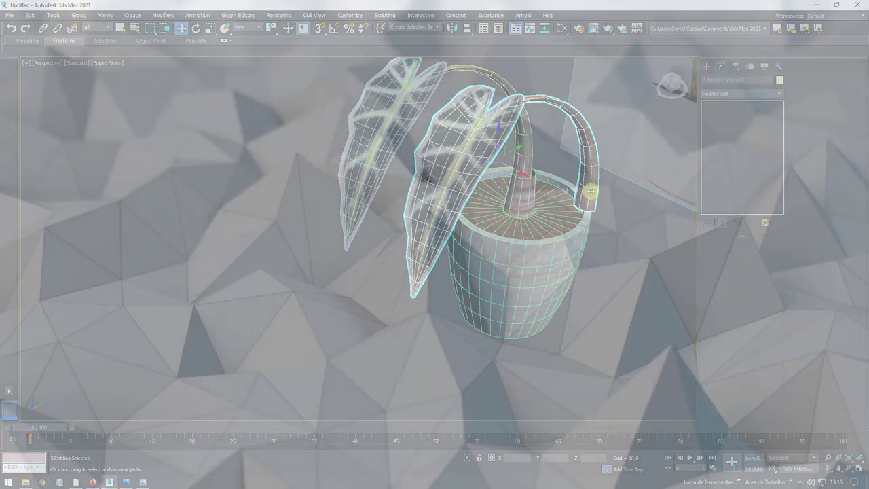